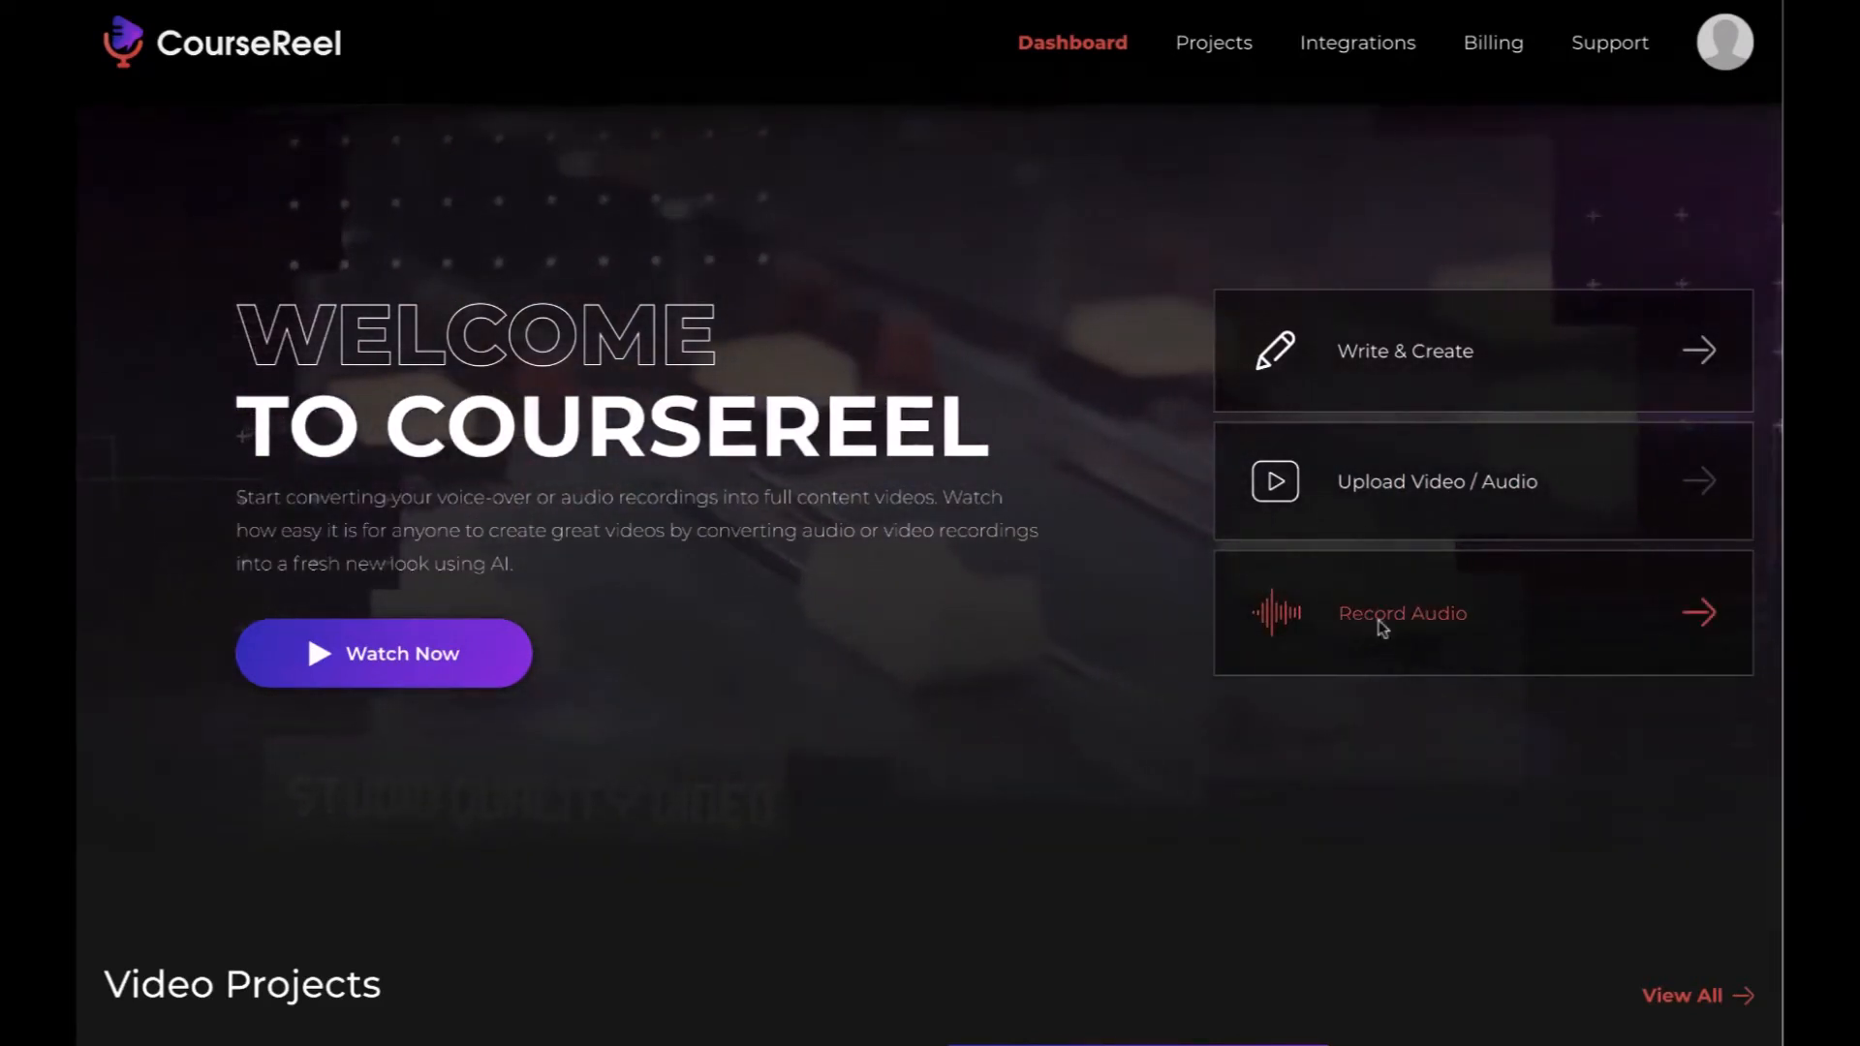
- Look over the audio recorder, the projects list and the integrations page, ending back on the dashboard
left_click(1382, 628)
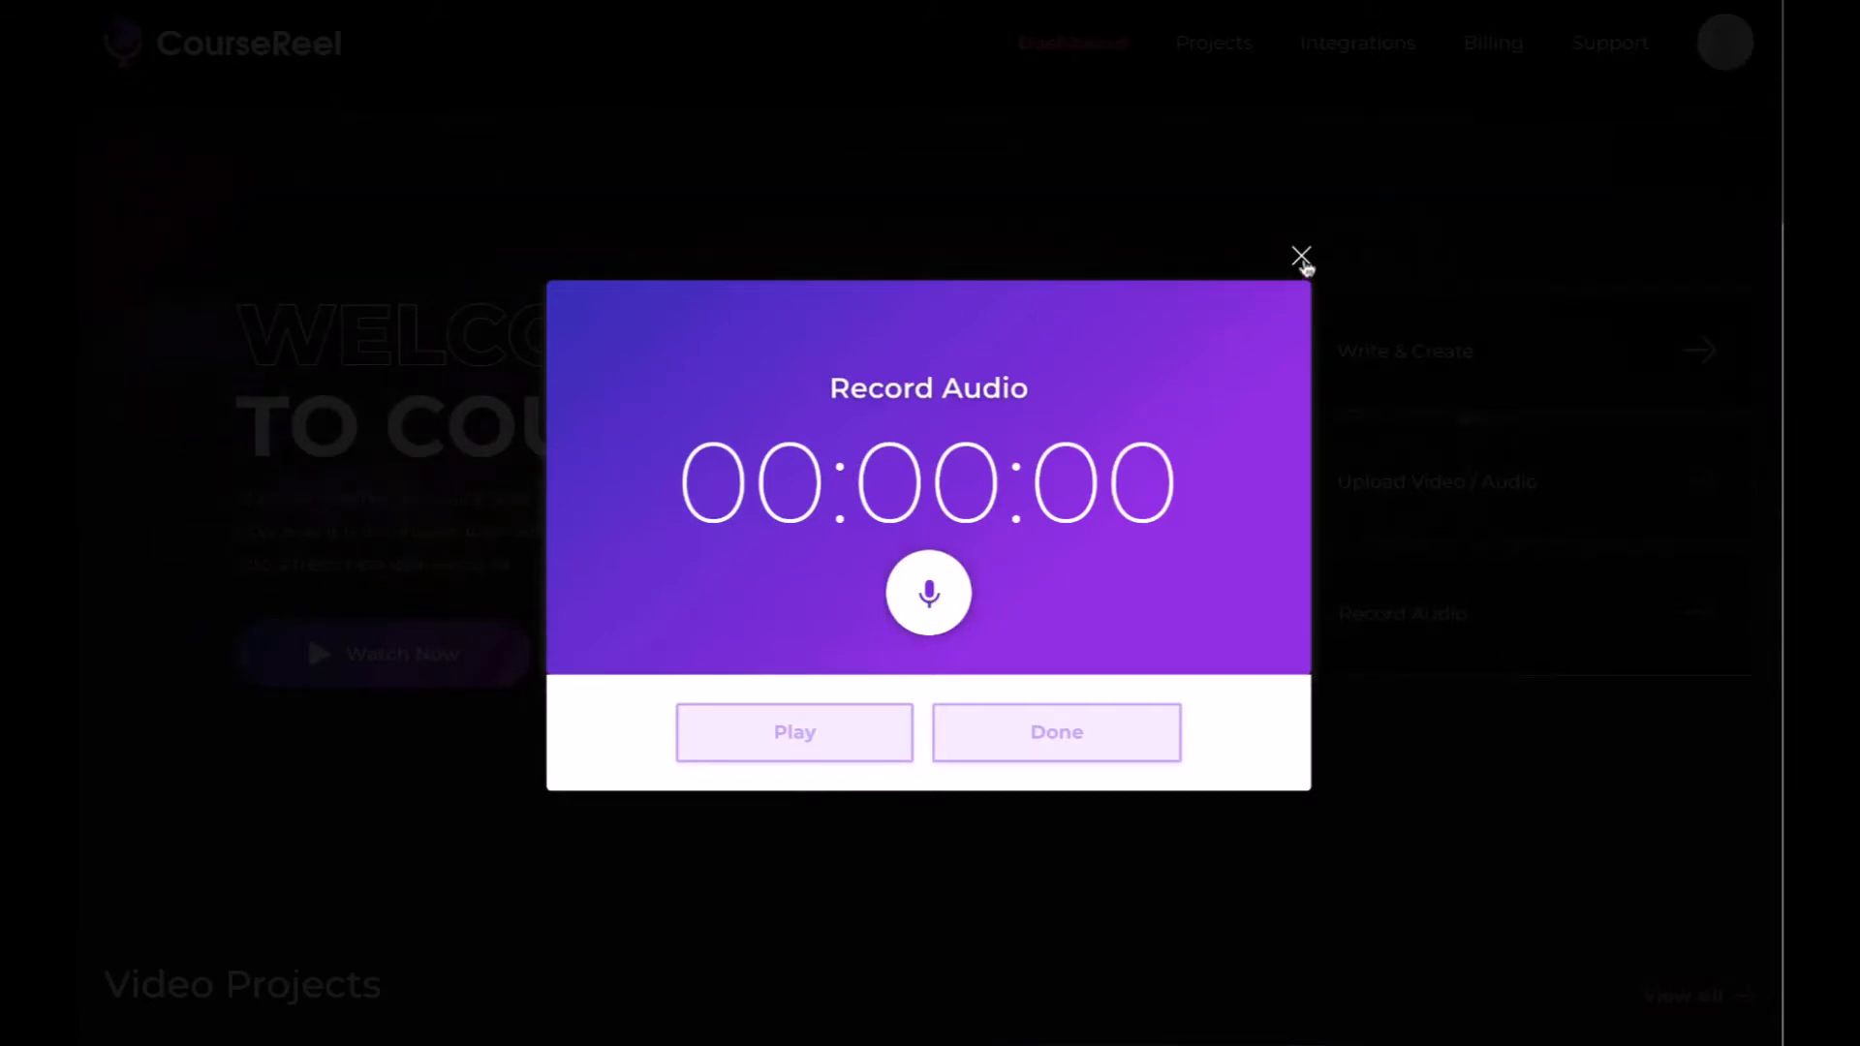
left_click(1302, 258)
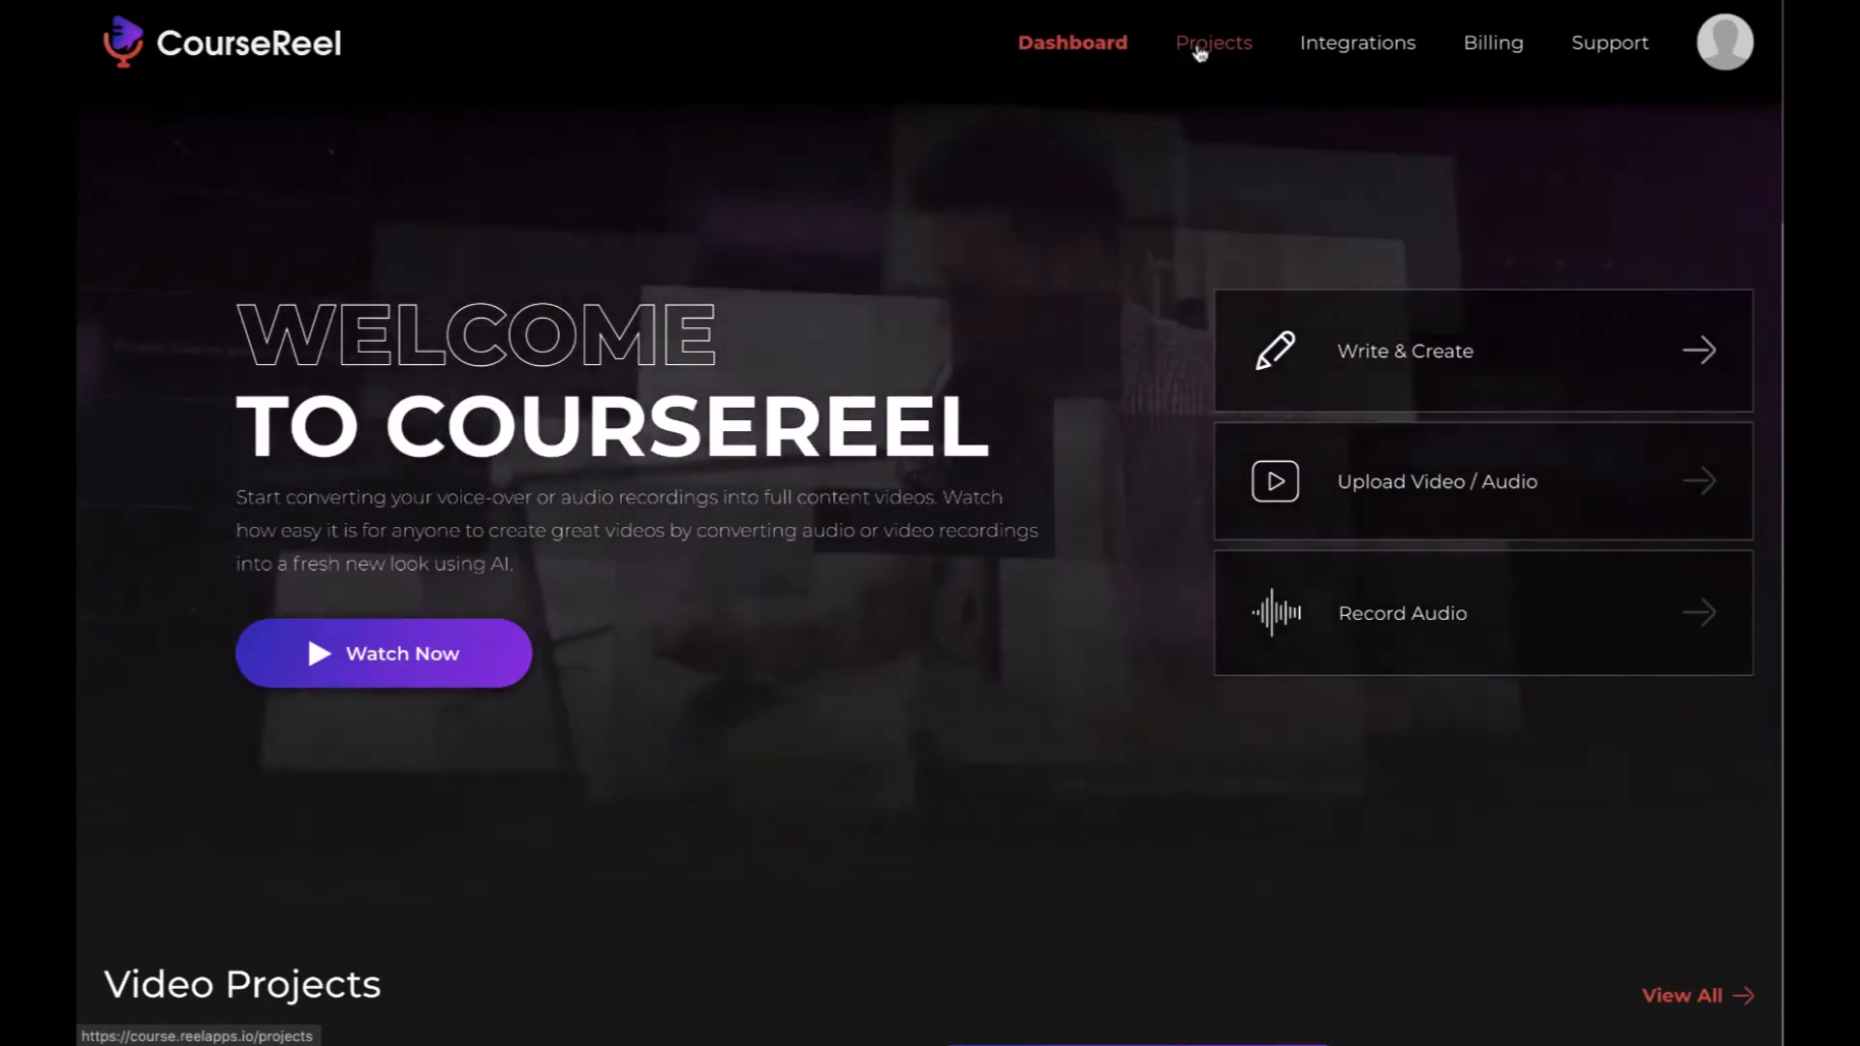
left_click(1200, 51)
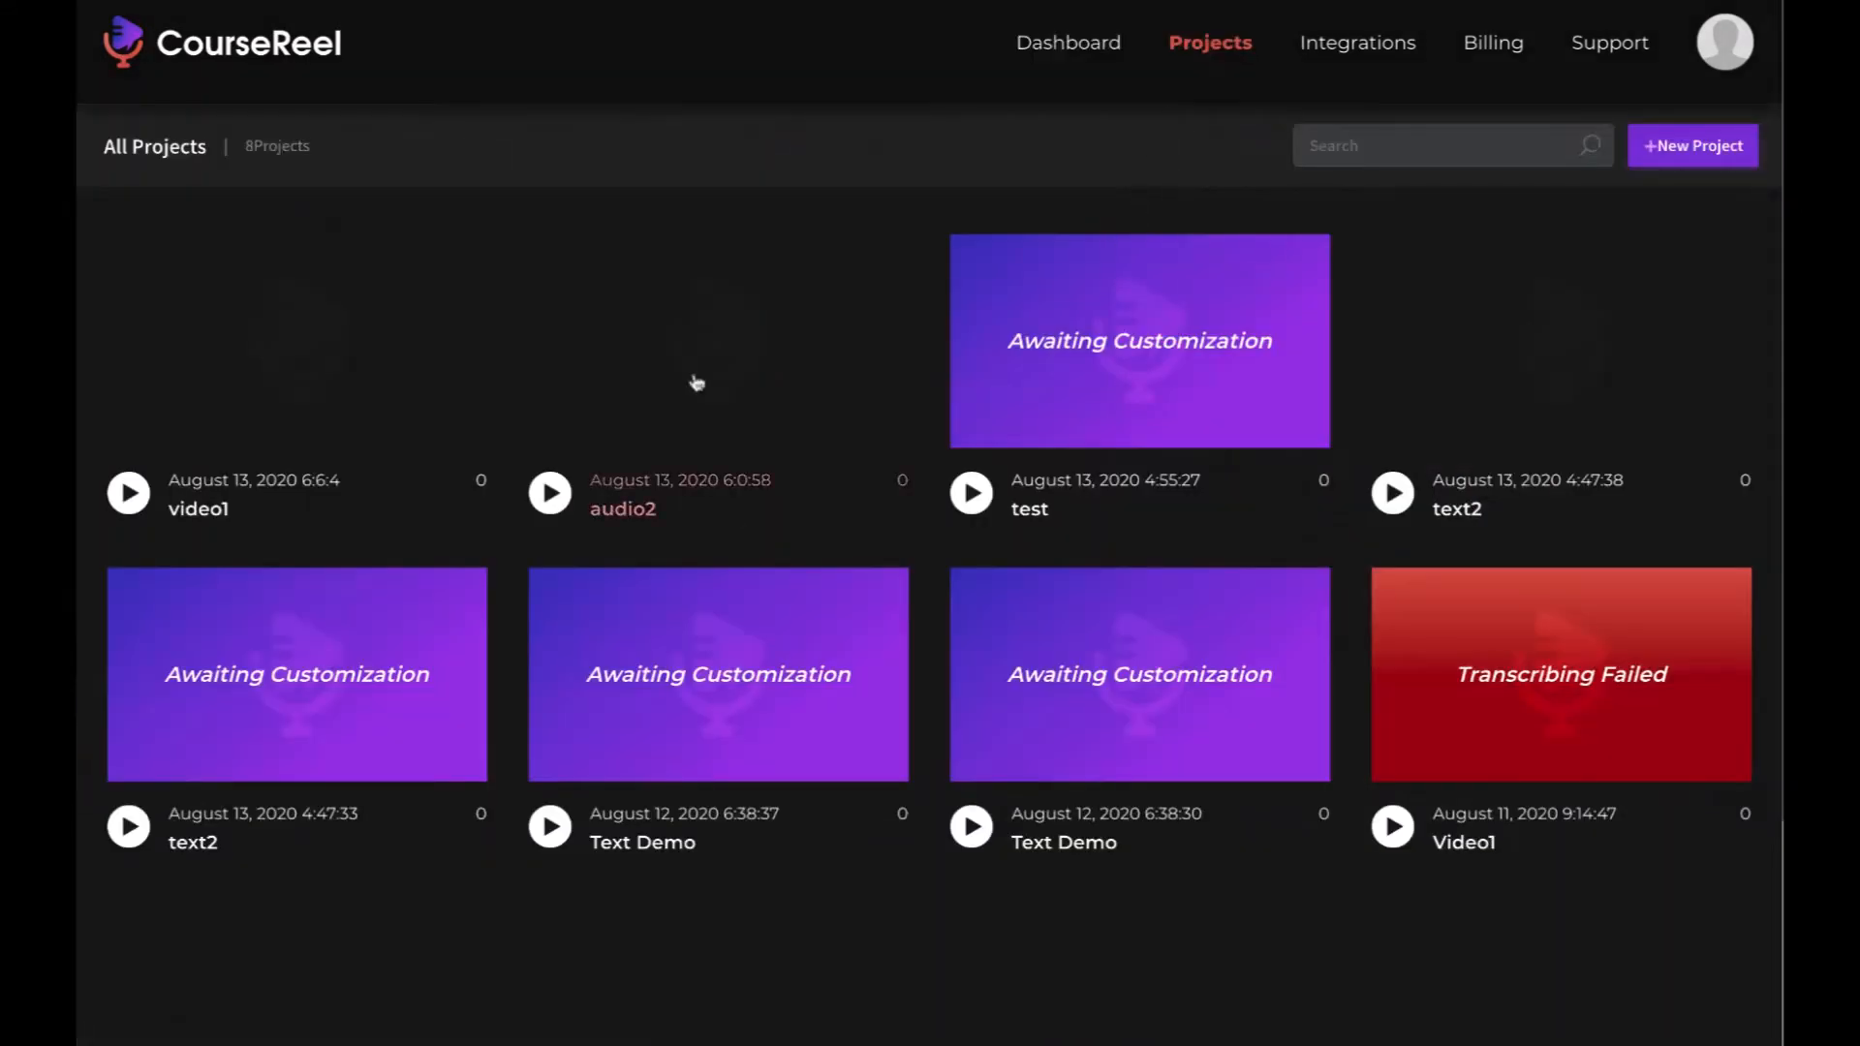
mouse_move(1492, 750)
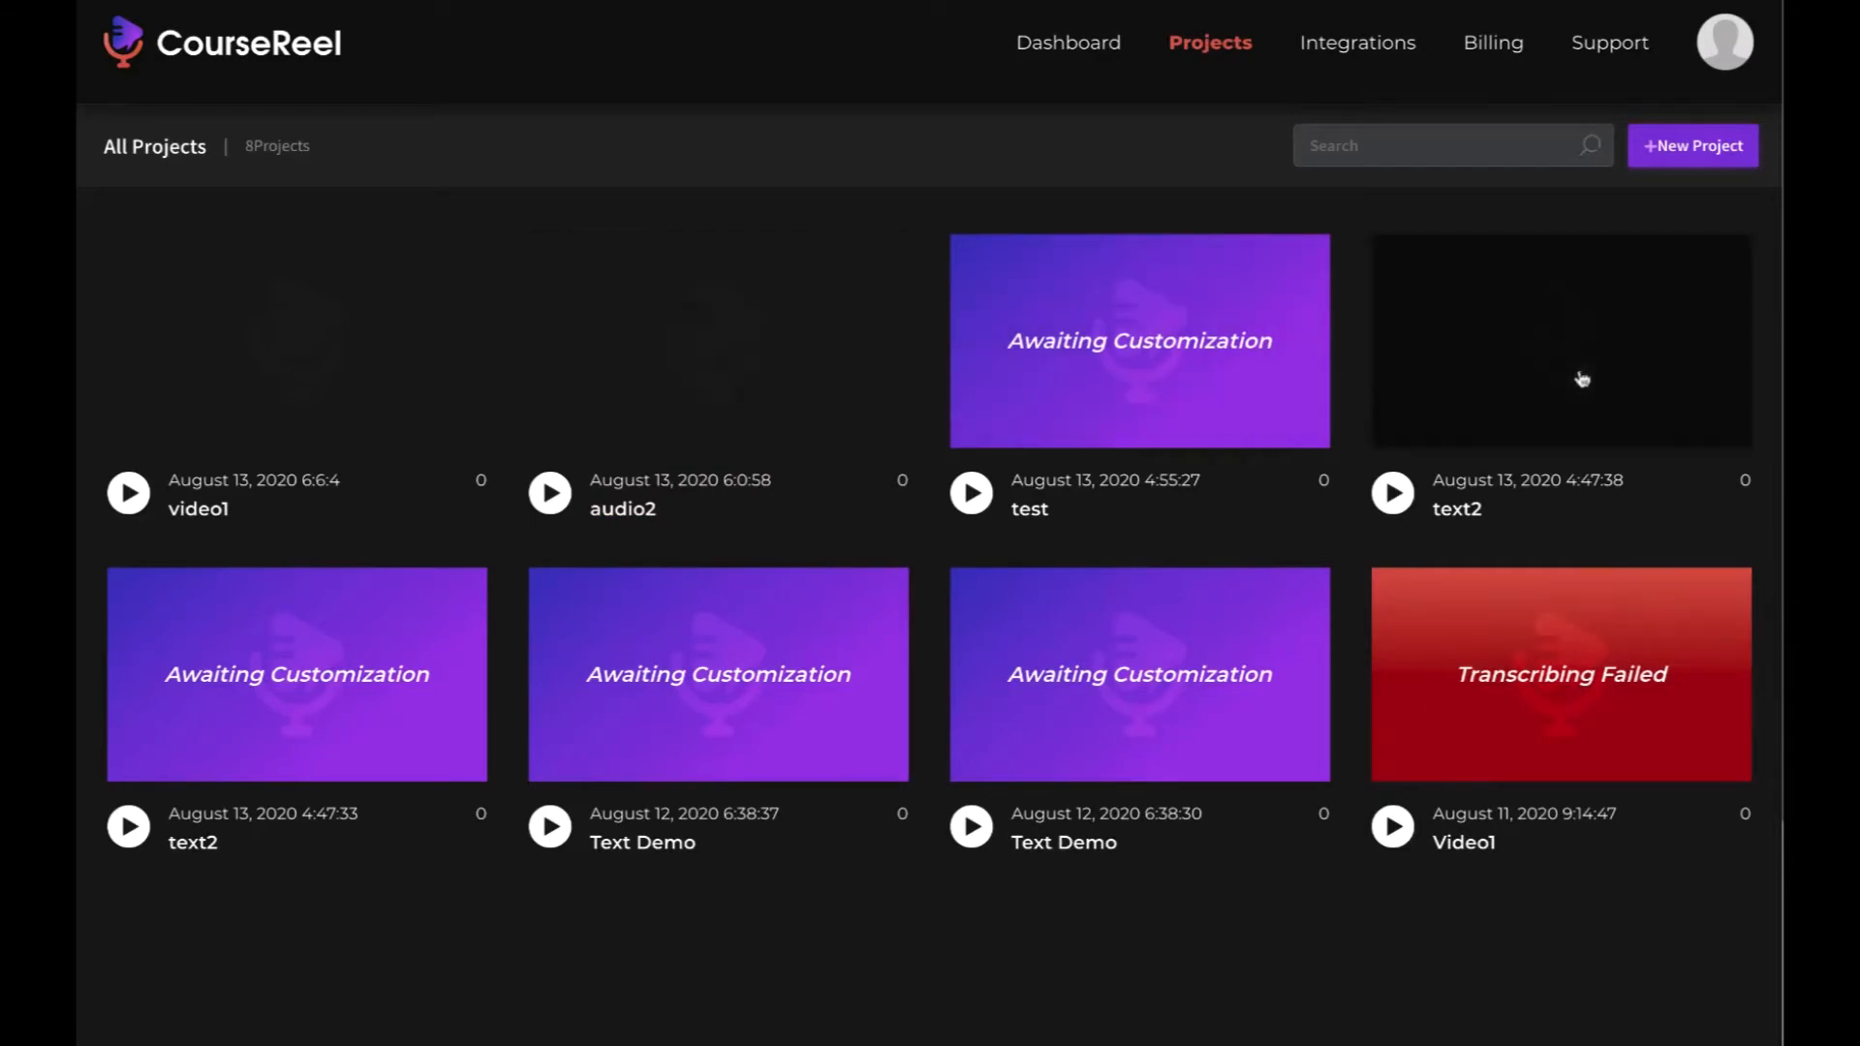
left_click(1349, 54)
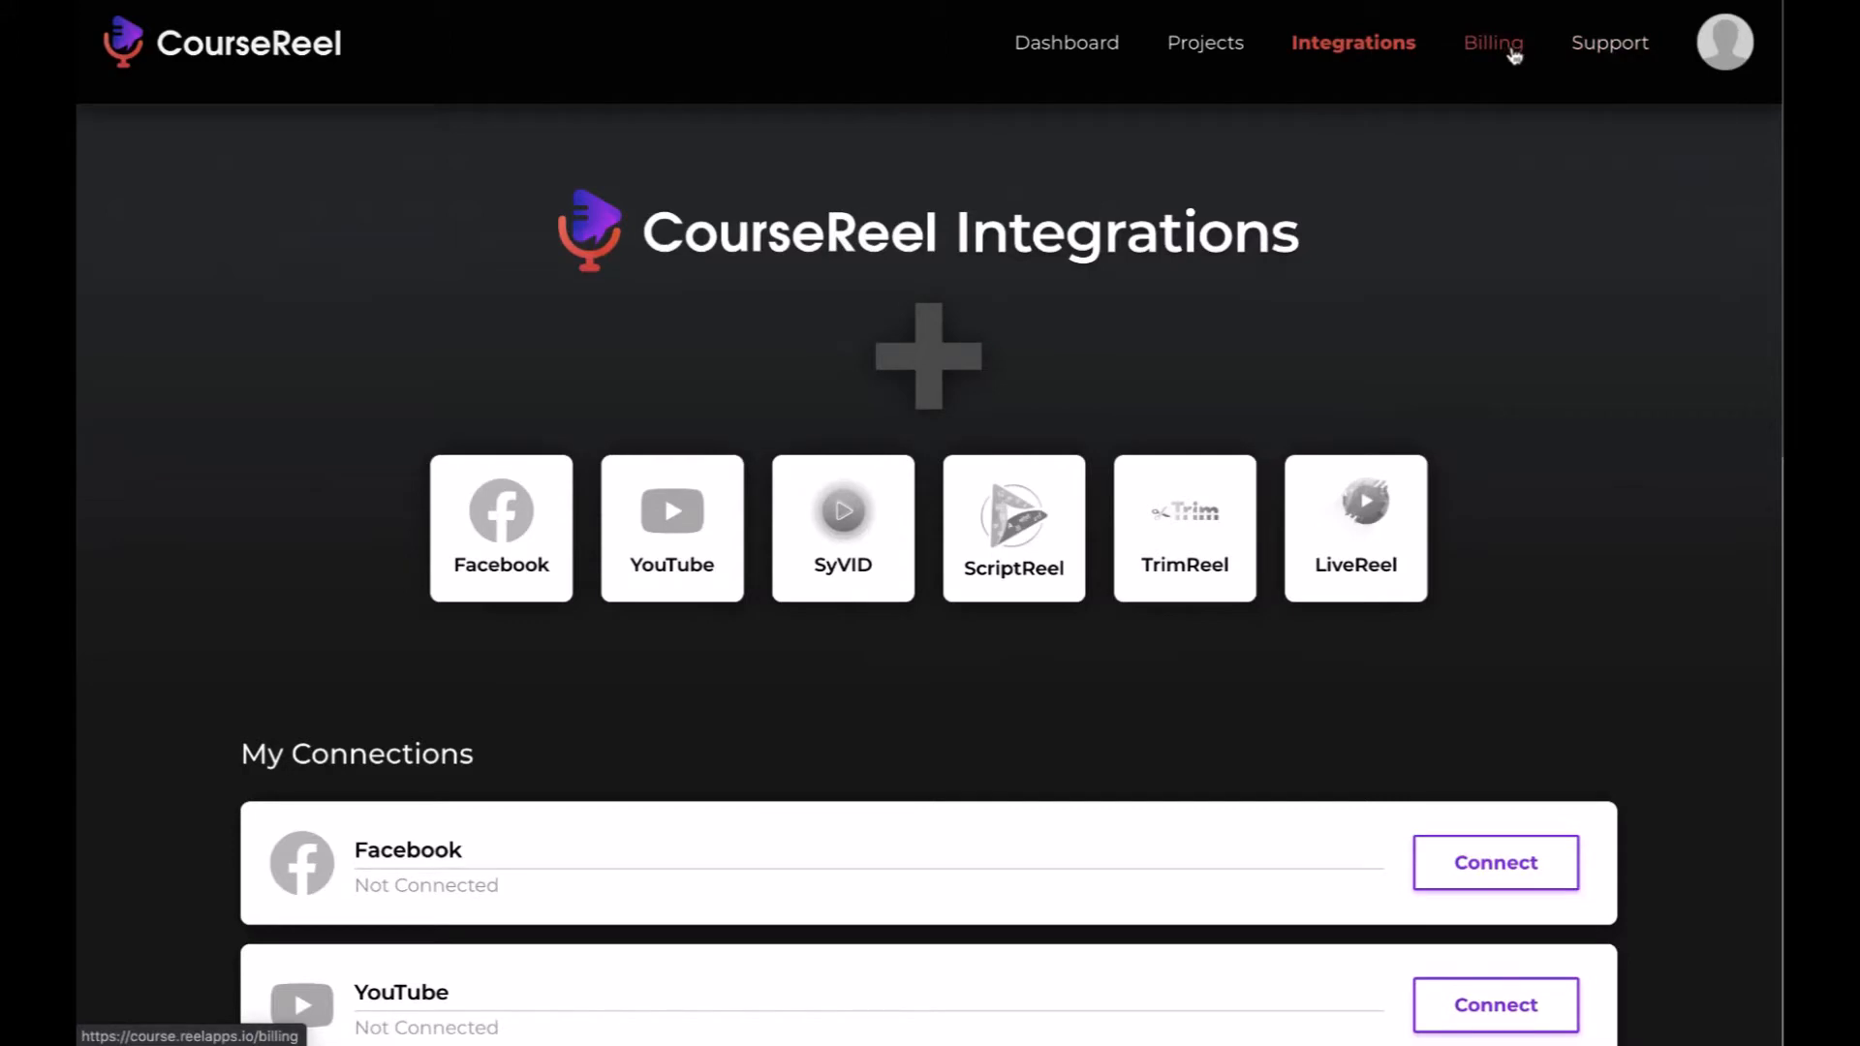
left_click(1065, 46)
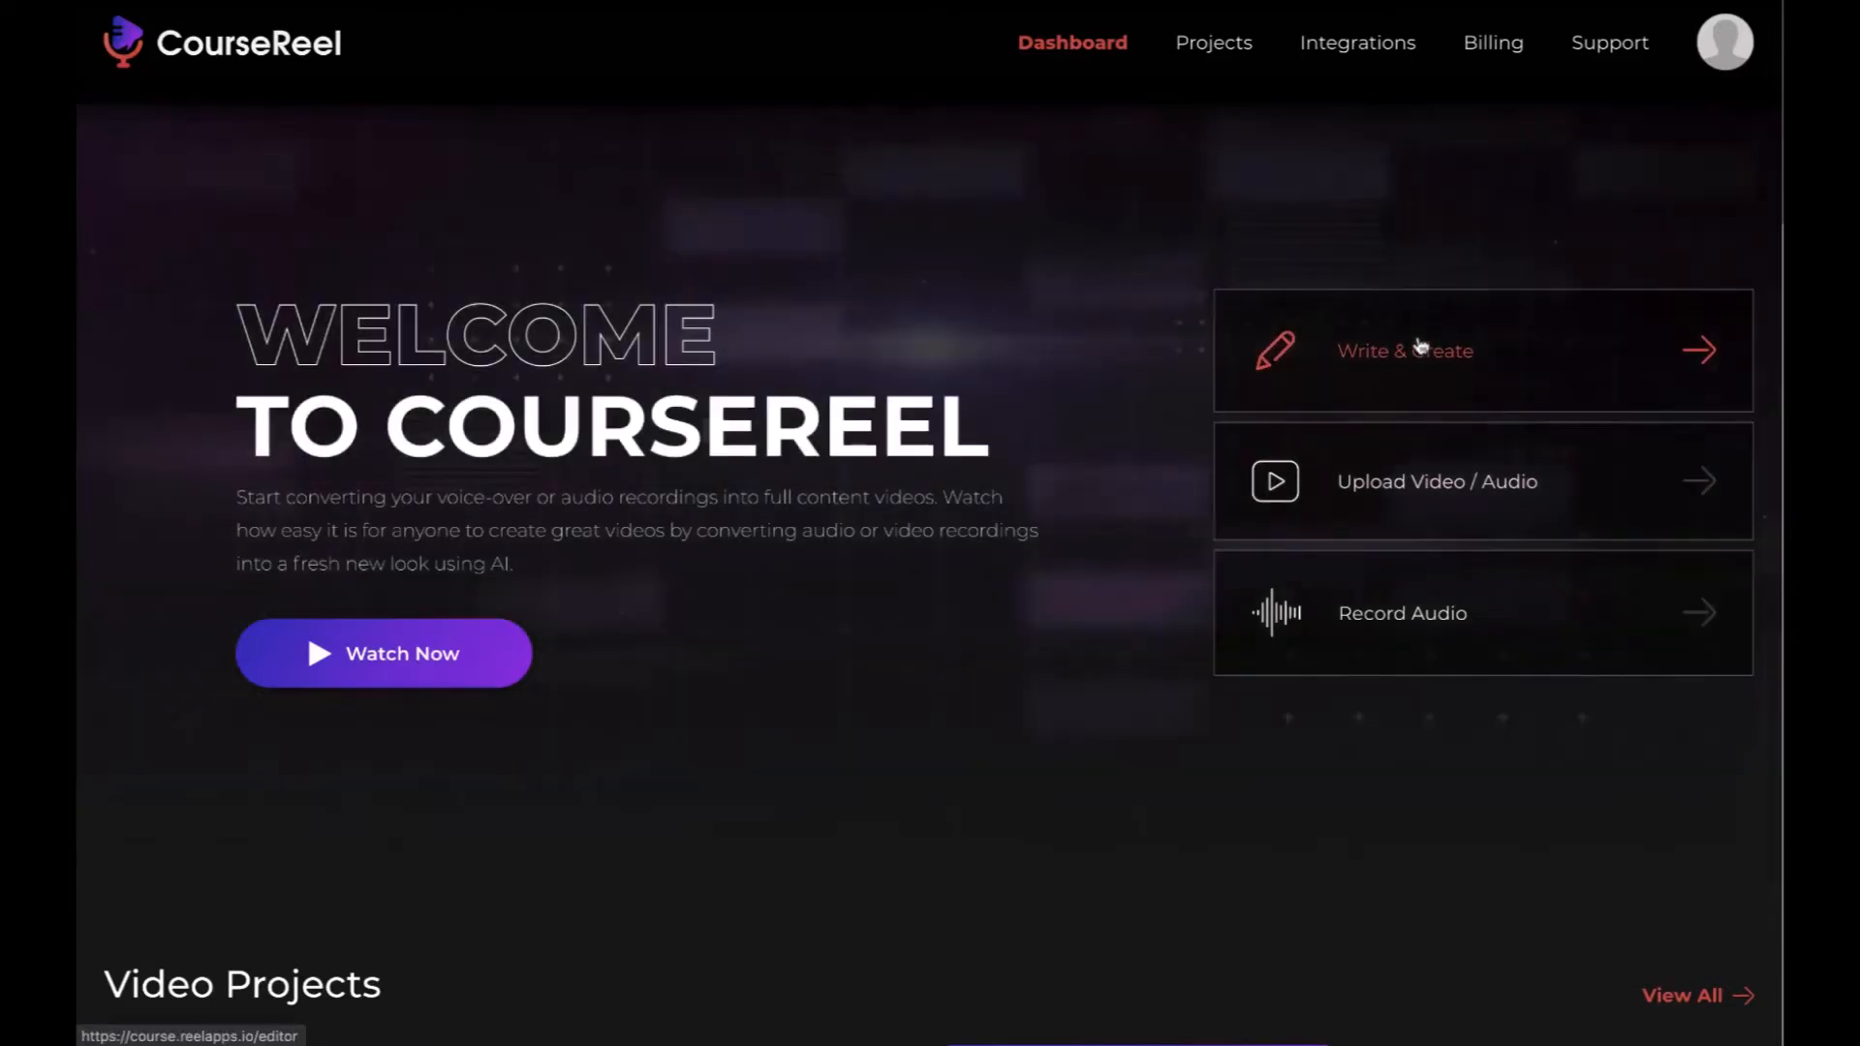
- Record a voice clip with the audio recorder and submit the finished recording
left_click(1395, 630)
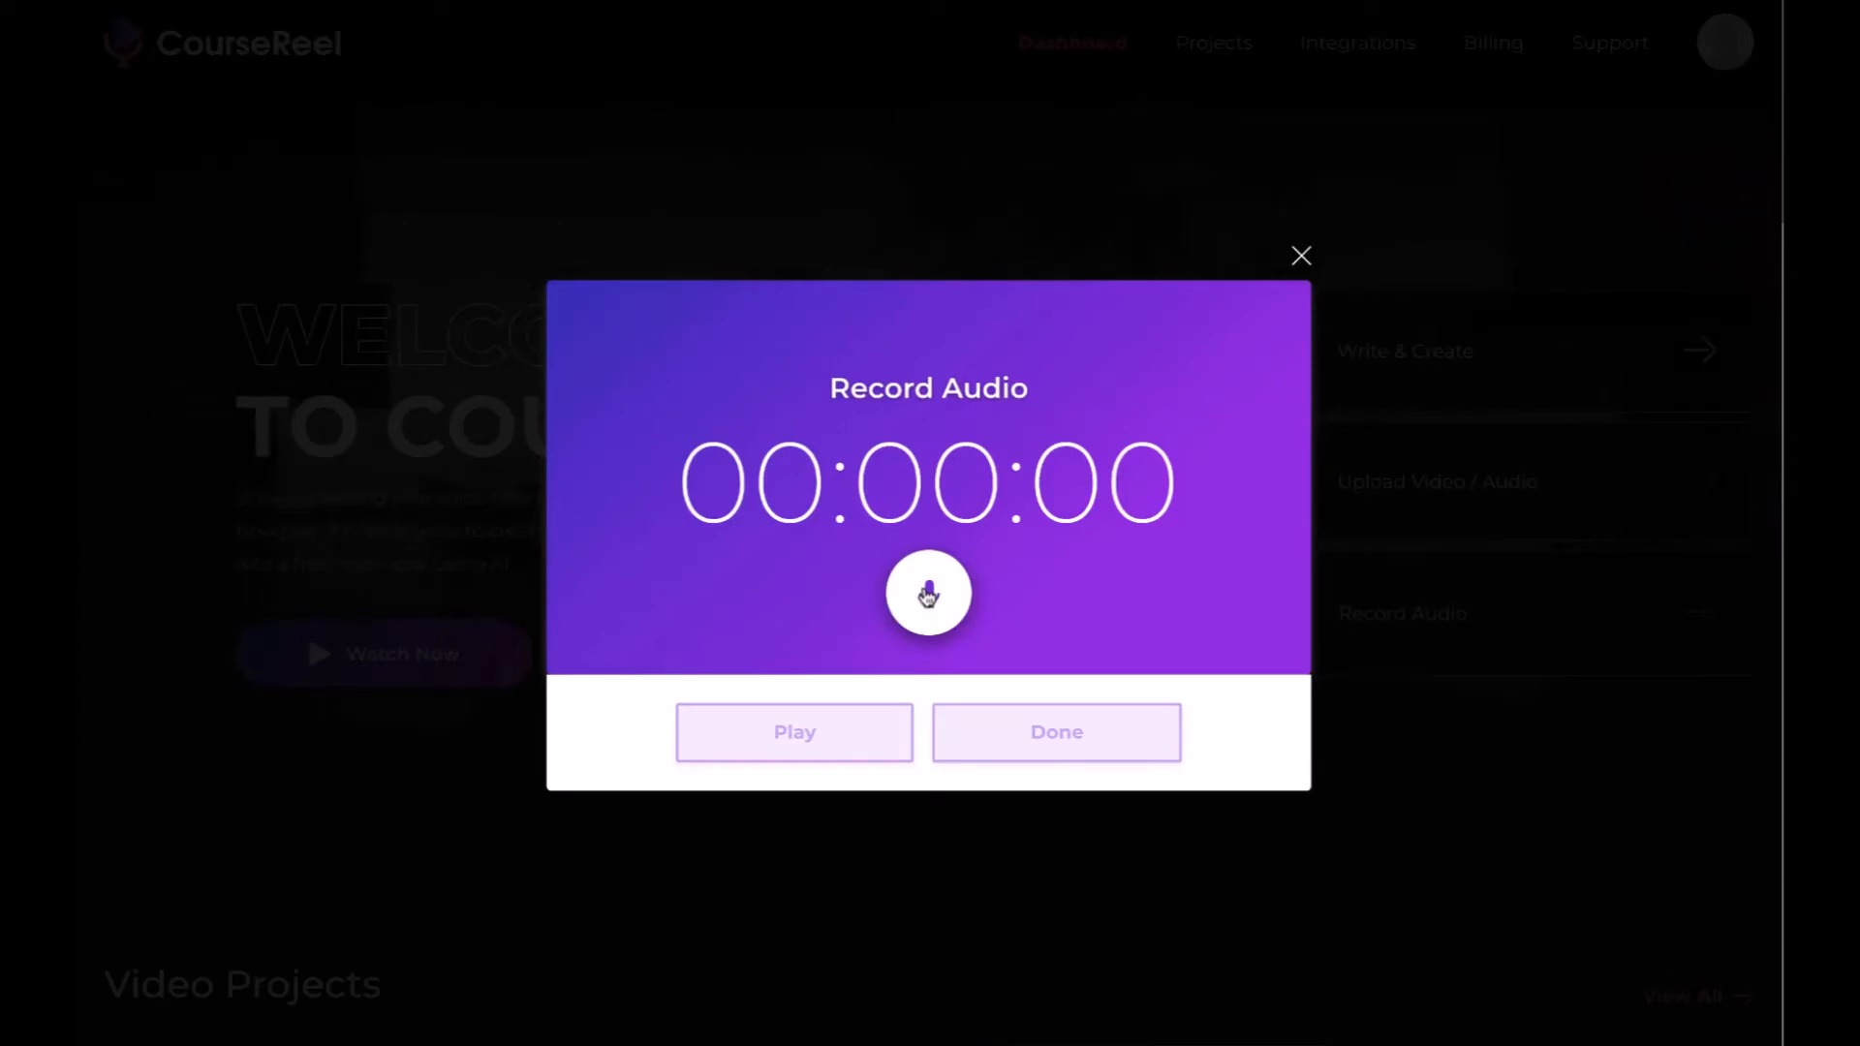
left_click(928, 595)
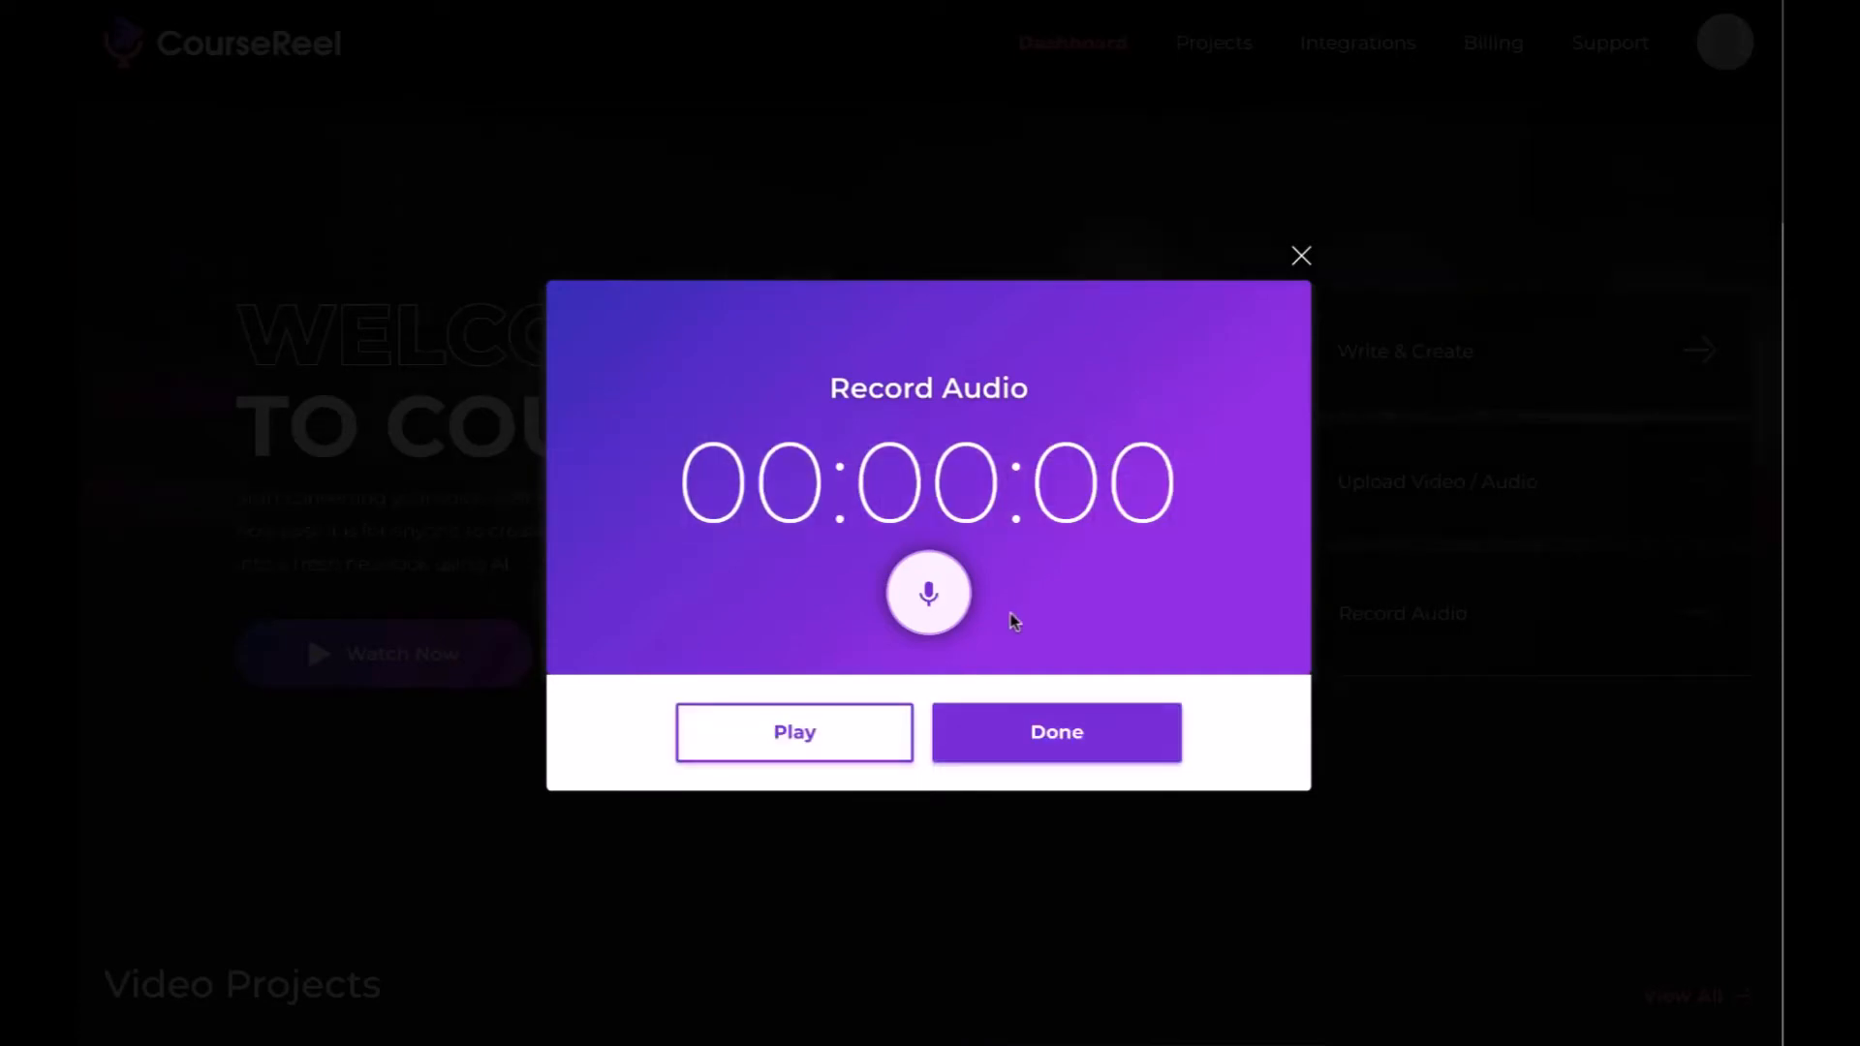
left_click(1062, 739)
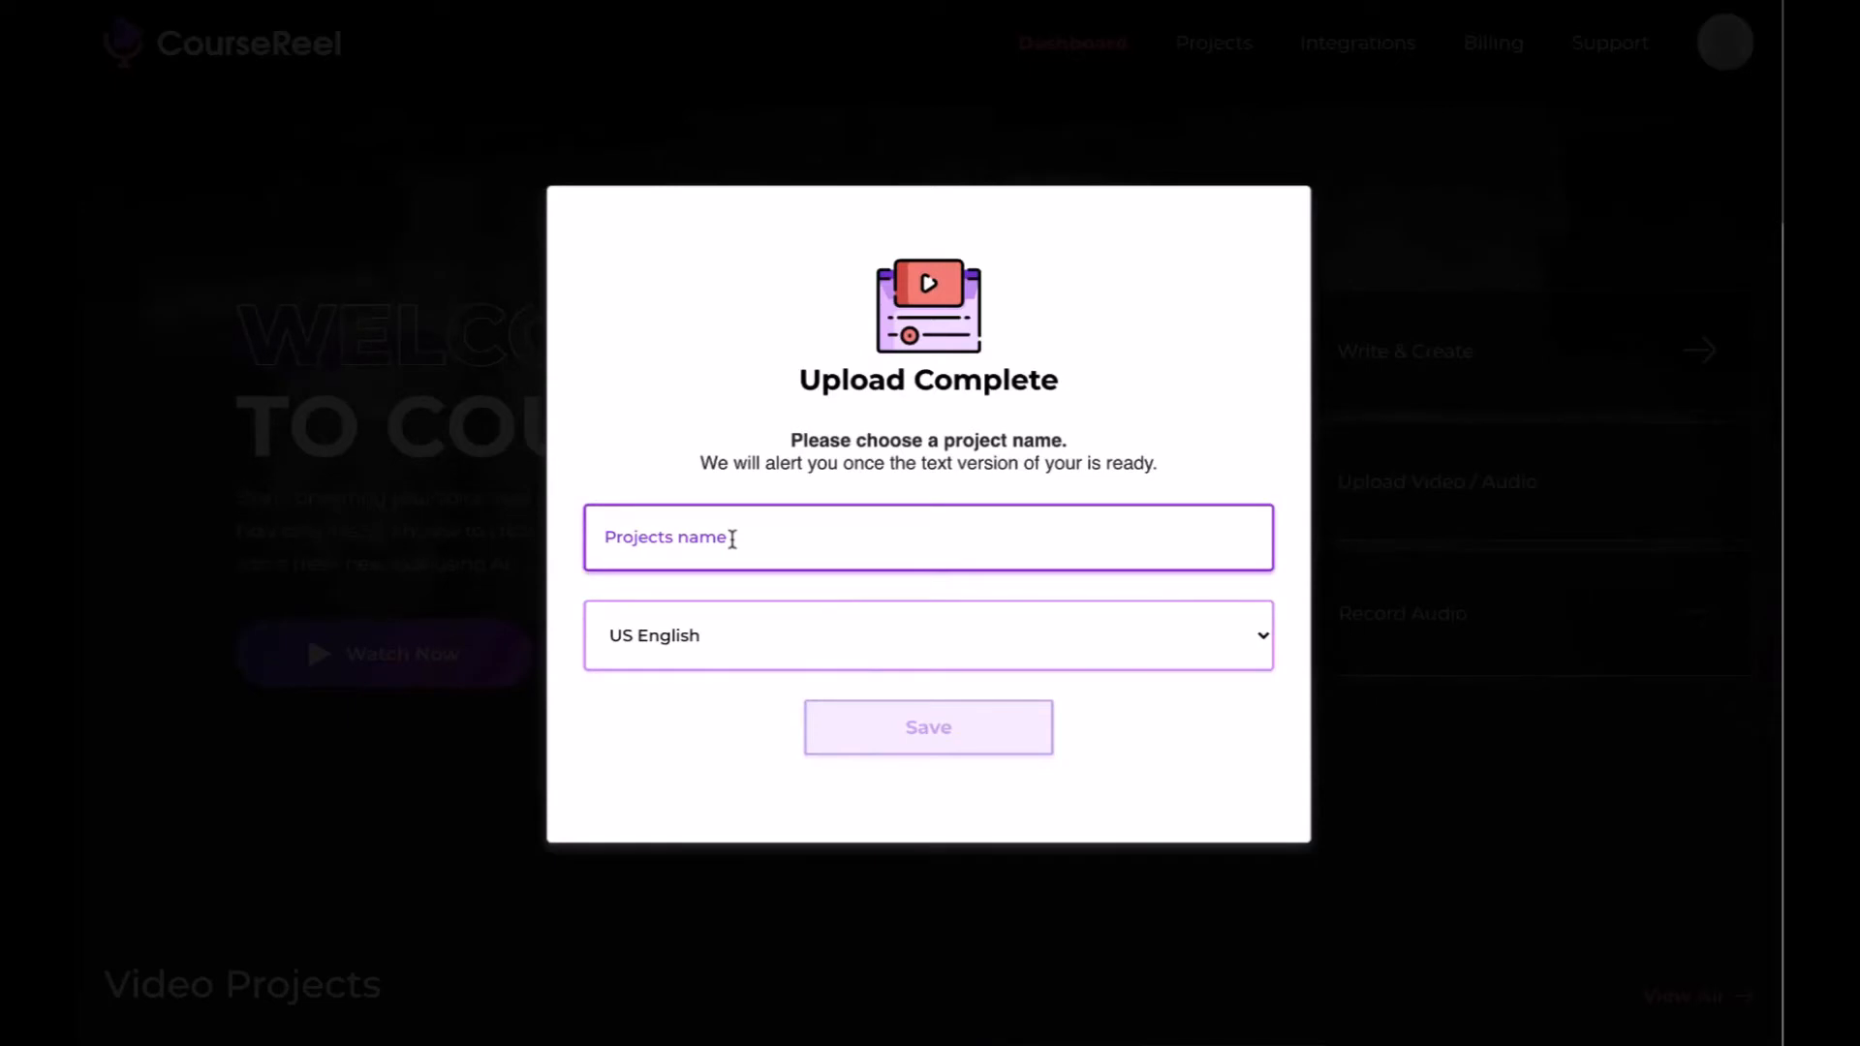
- Name the recording's project demo1, keep US English as its language and save it
type("demo1")
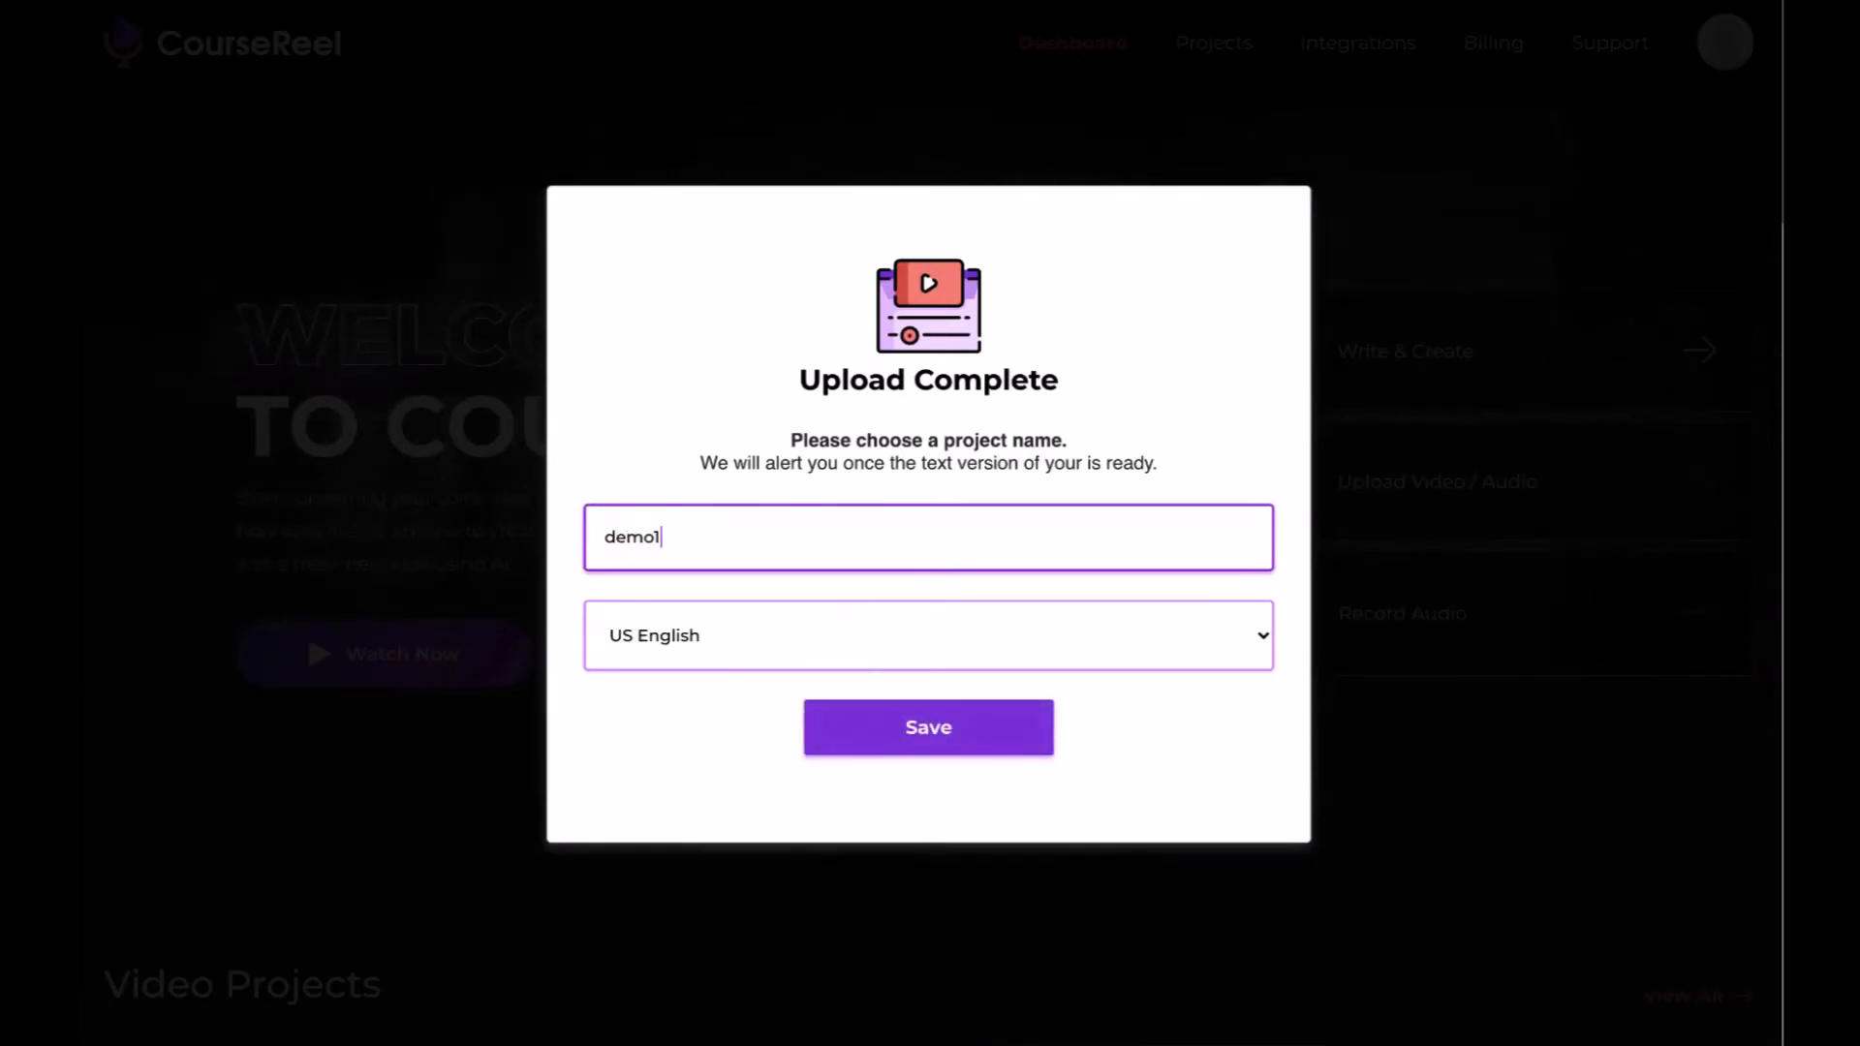
left_click(657, 662)
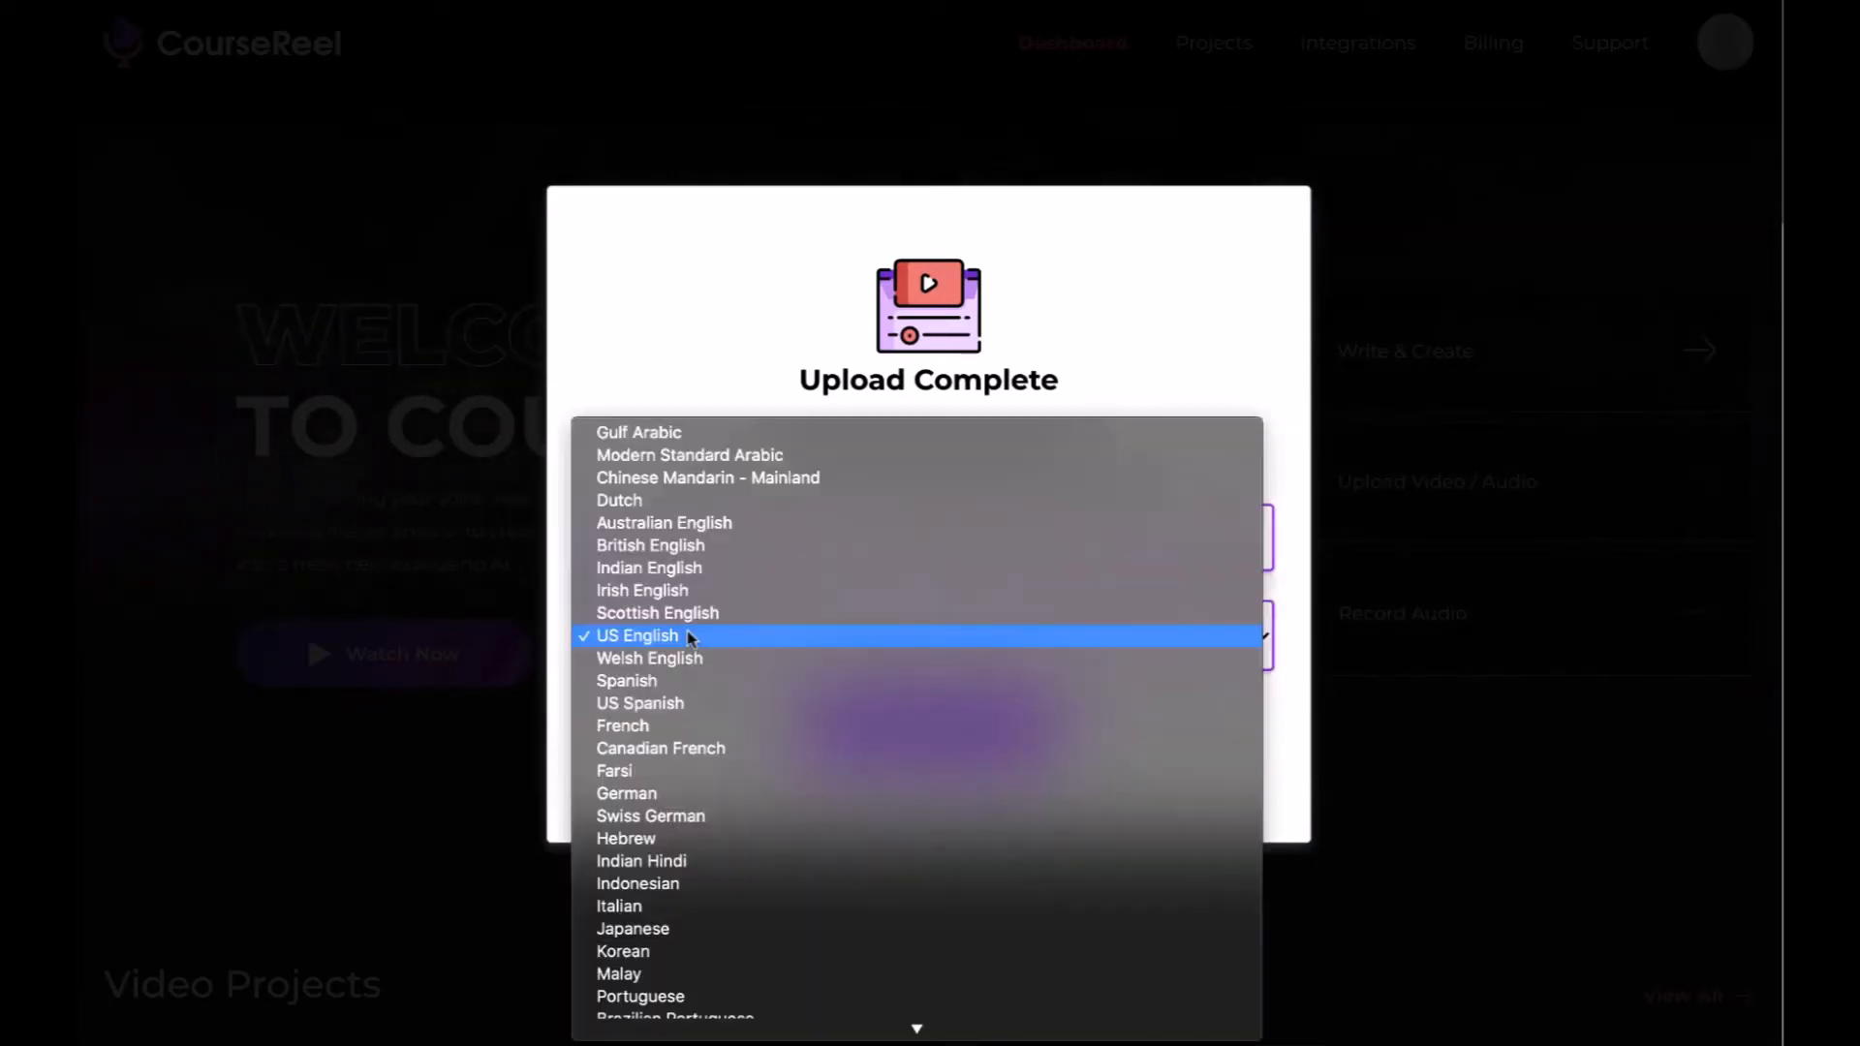
left_click(758, 640)
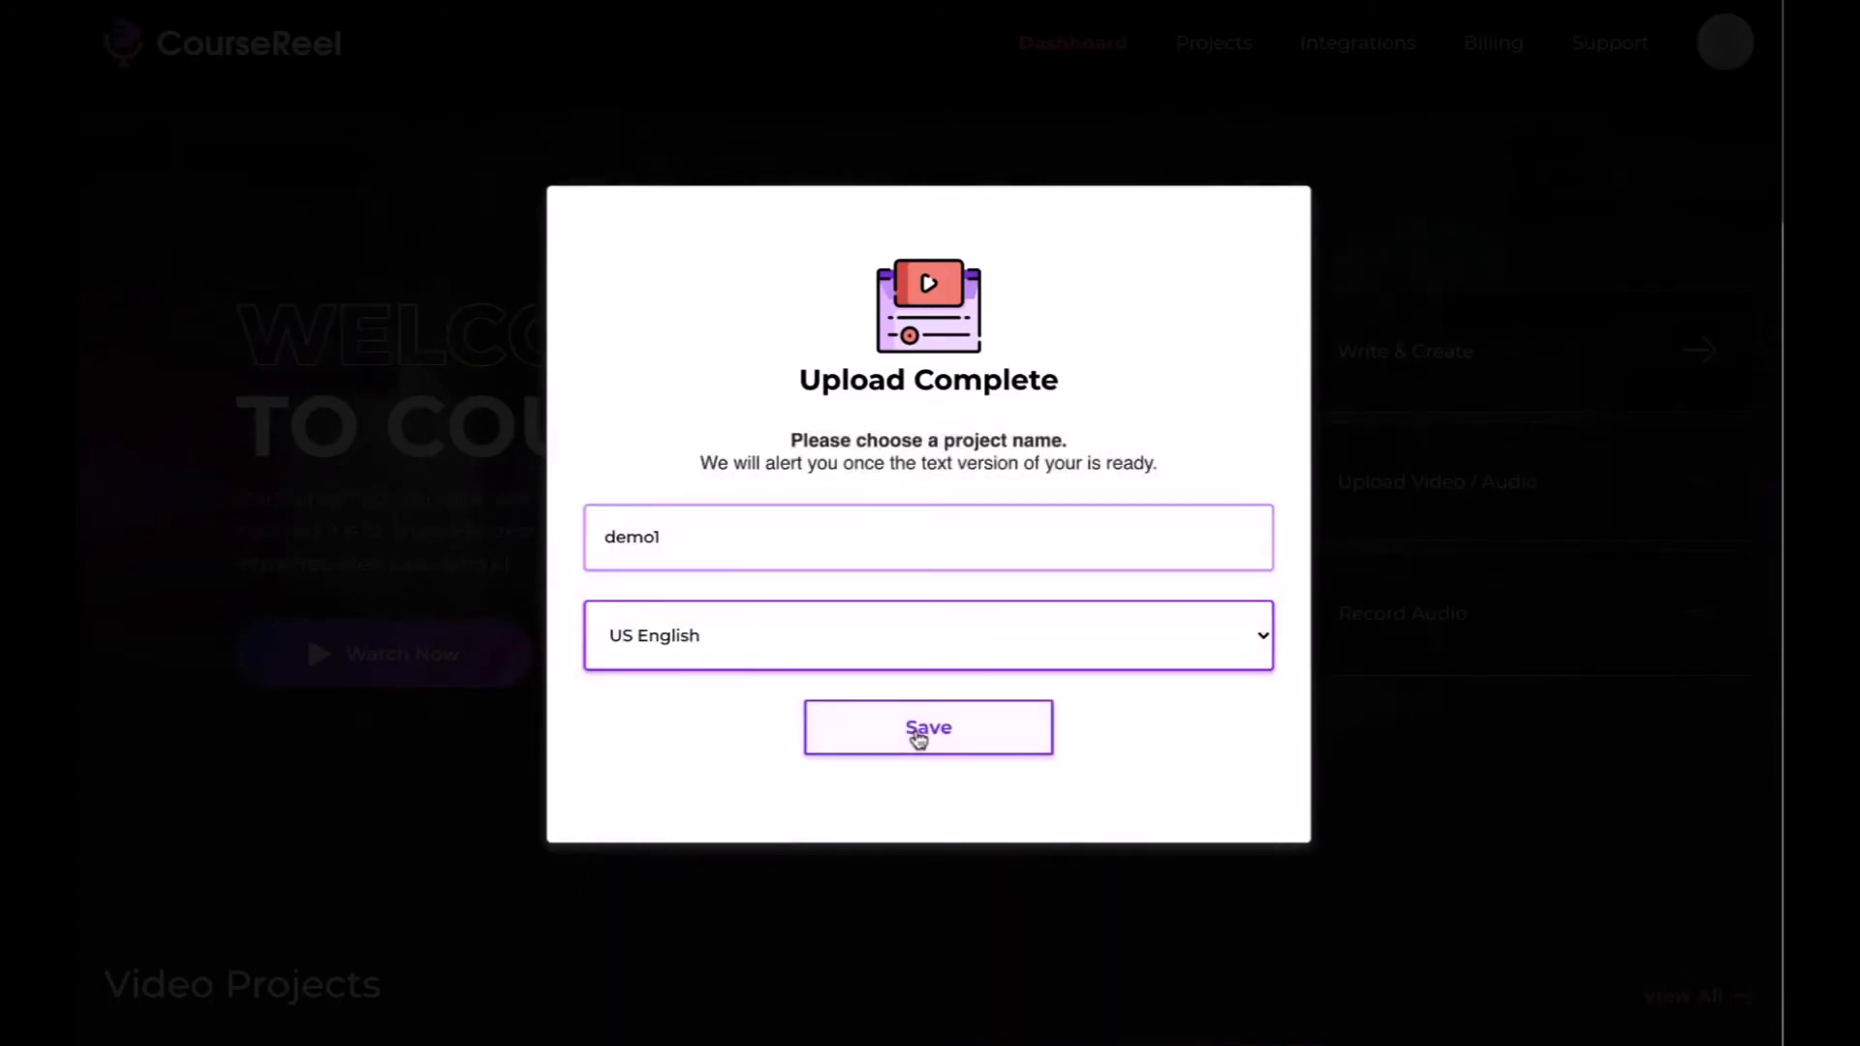
left_click(918, 739)
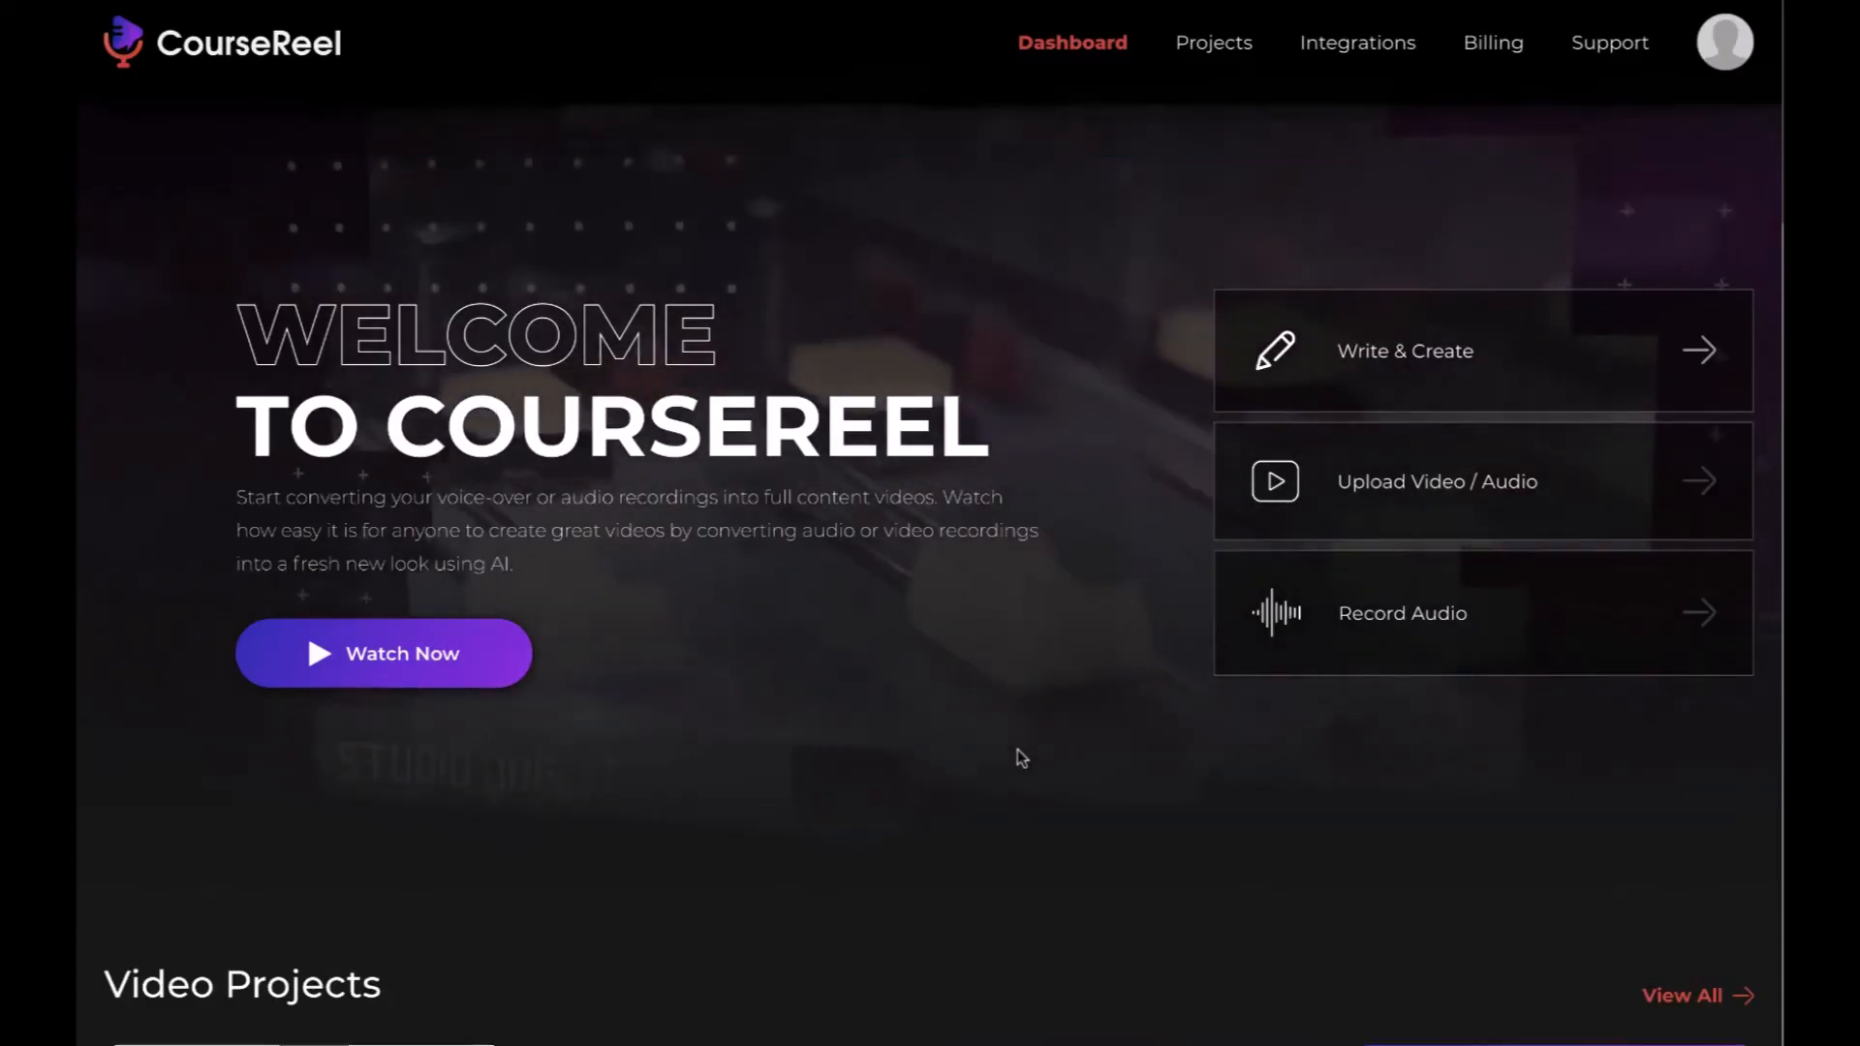
- Check the transcription status of demo1 among the video projects and open that project for editing
scroll(887, 661, "down", 4)
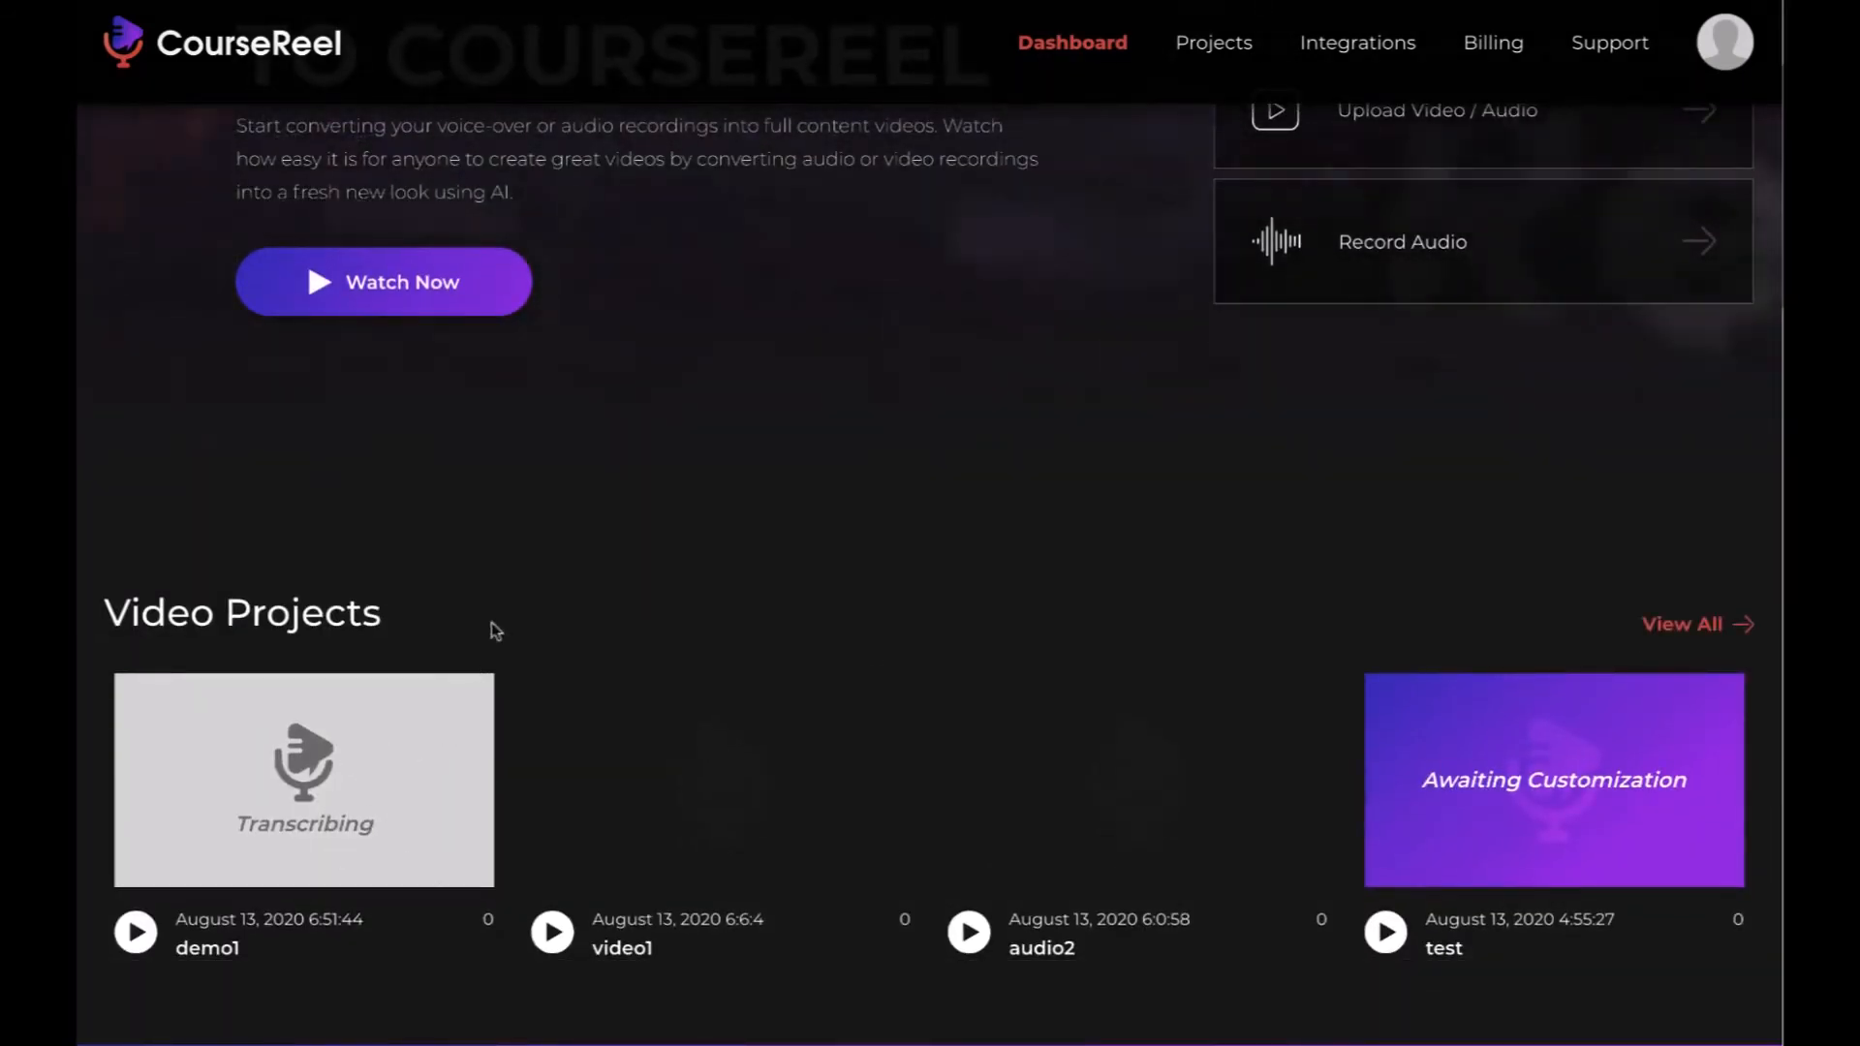
mouse_move(1531, 818)
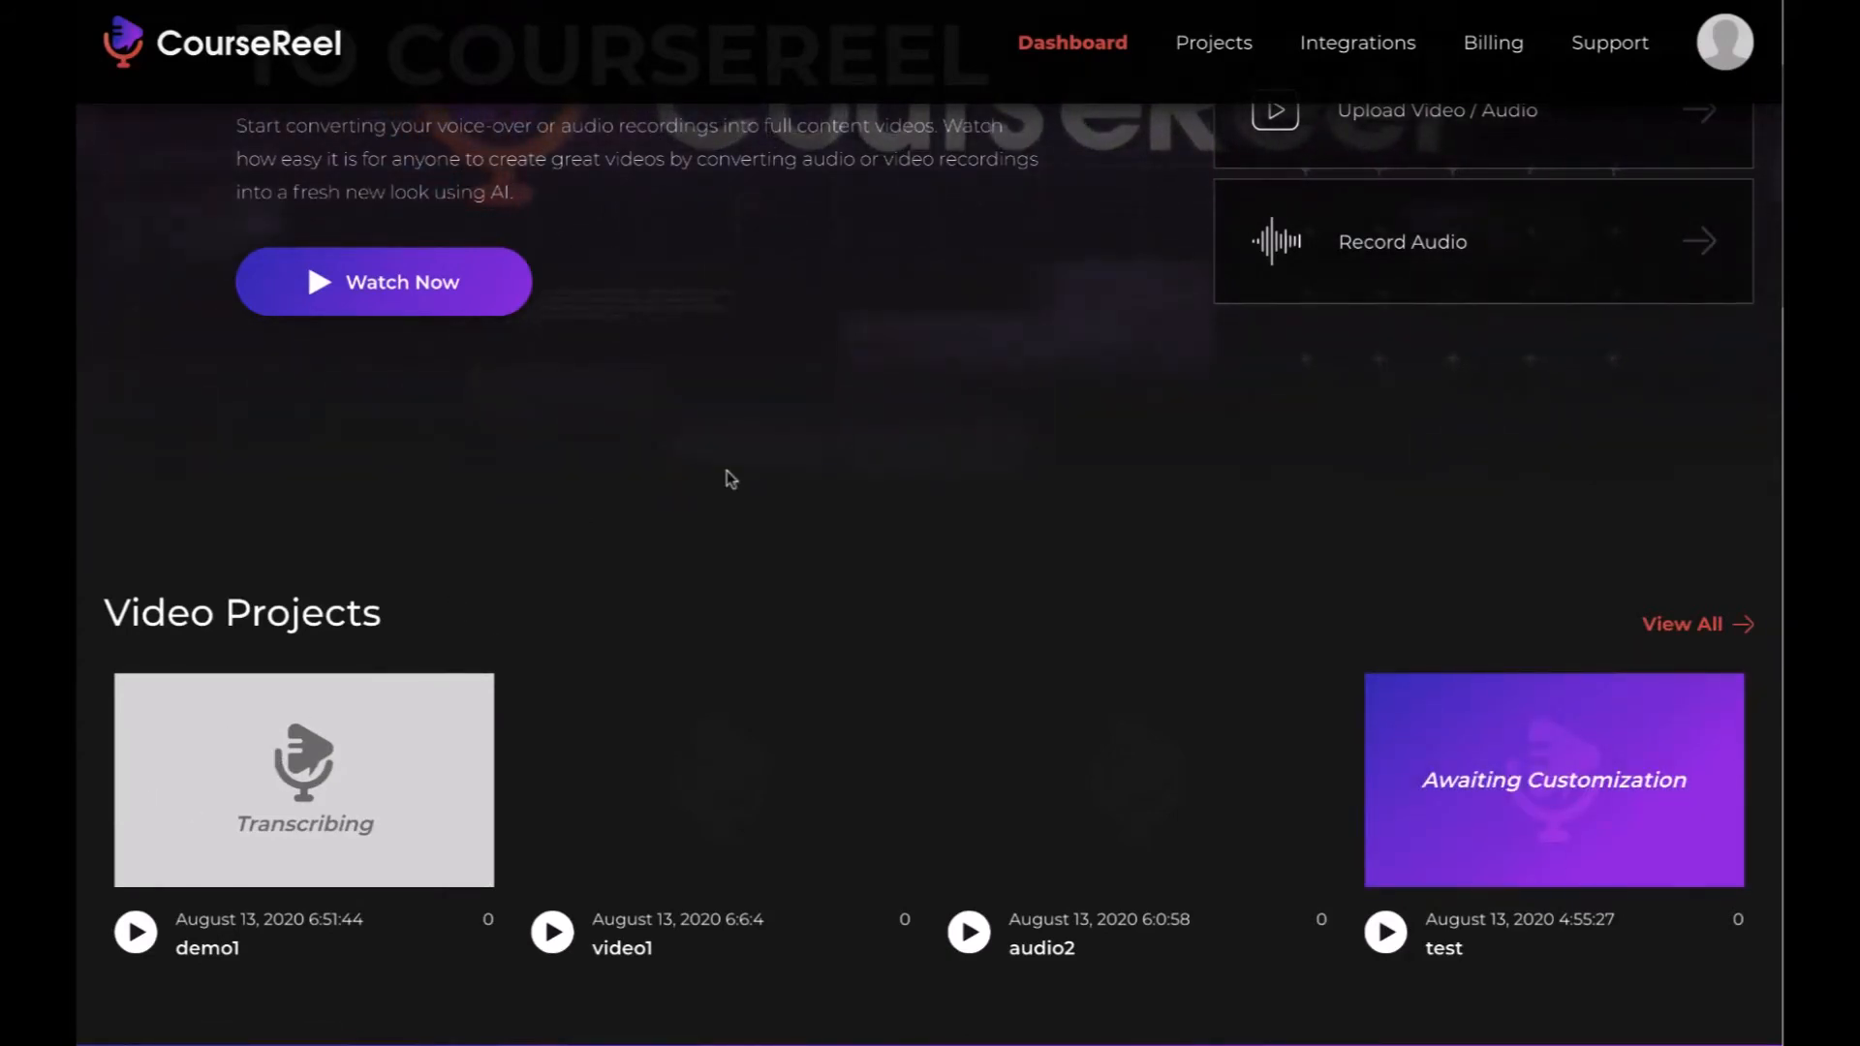
scroll(727, 471, "up", 4)
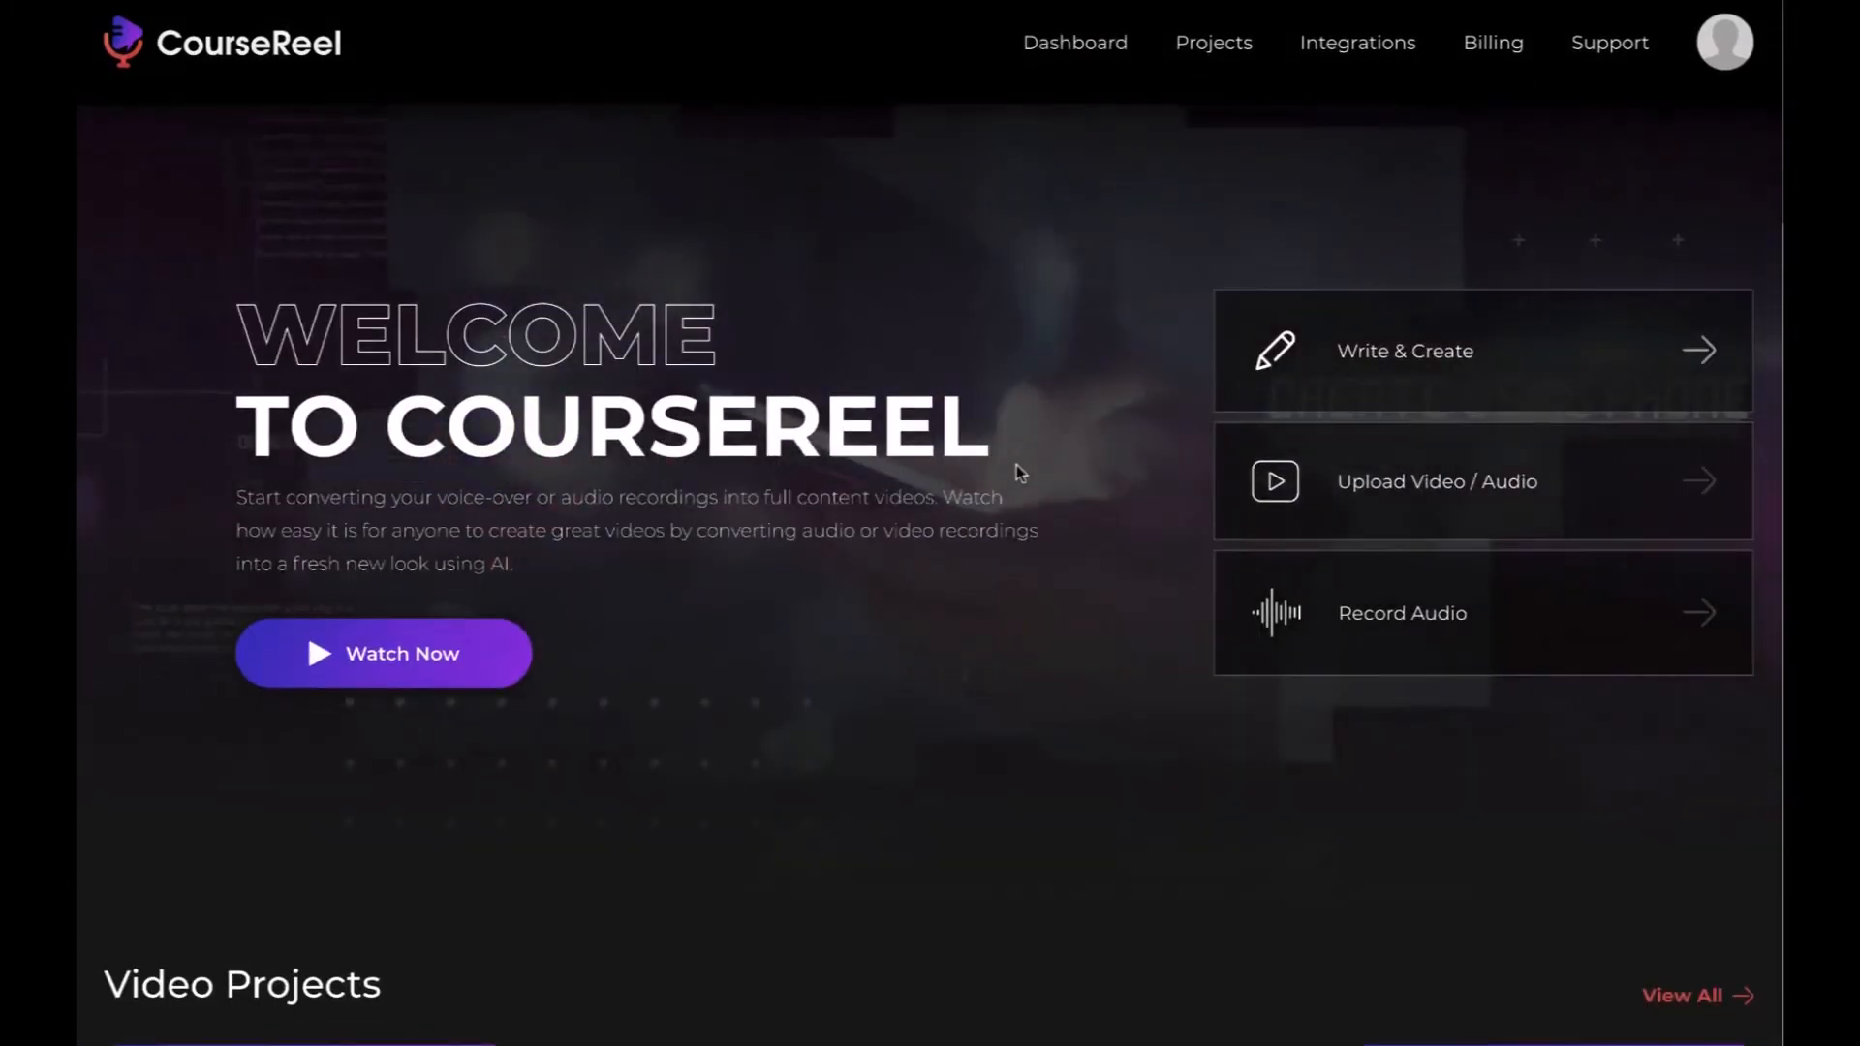
scroll(1016, 465, "down", 3)
scroll(1018, 470, "down", 1)
mouse_move(320, 749)
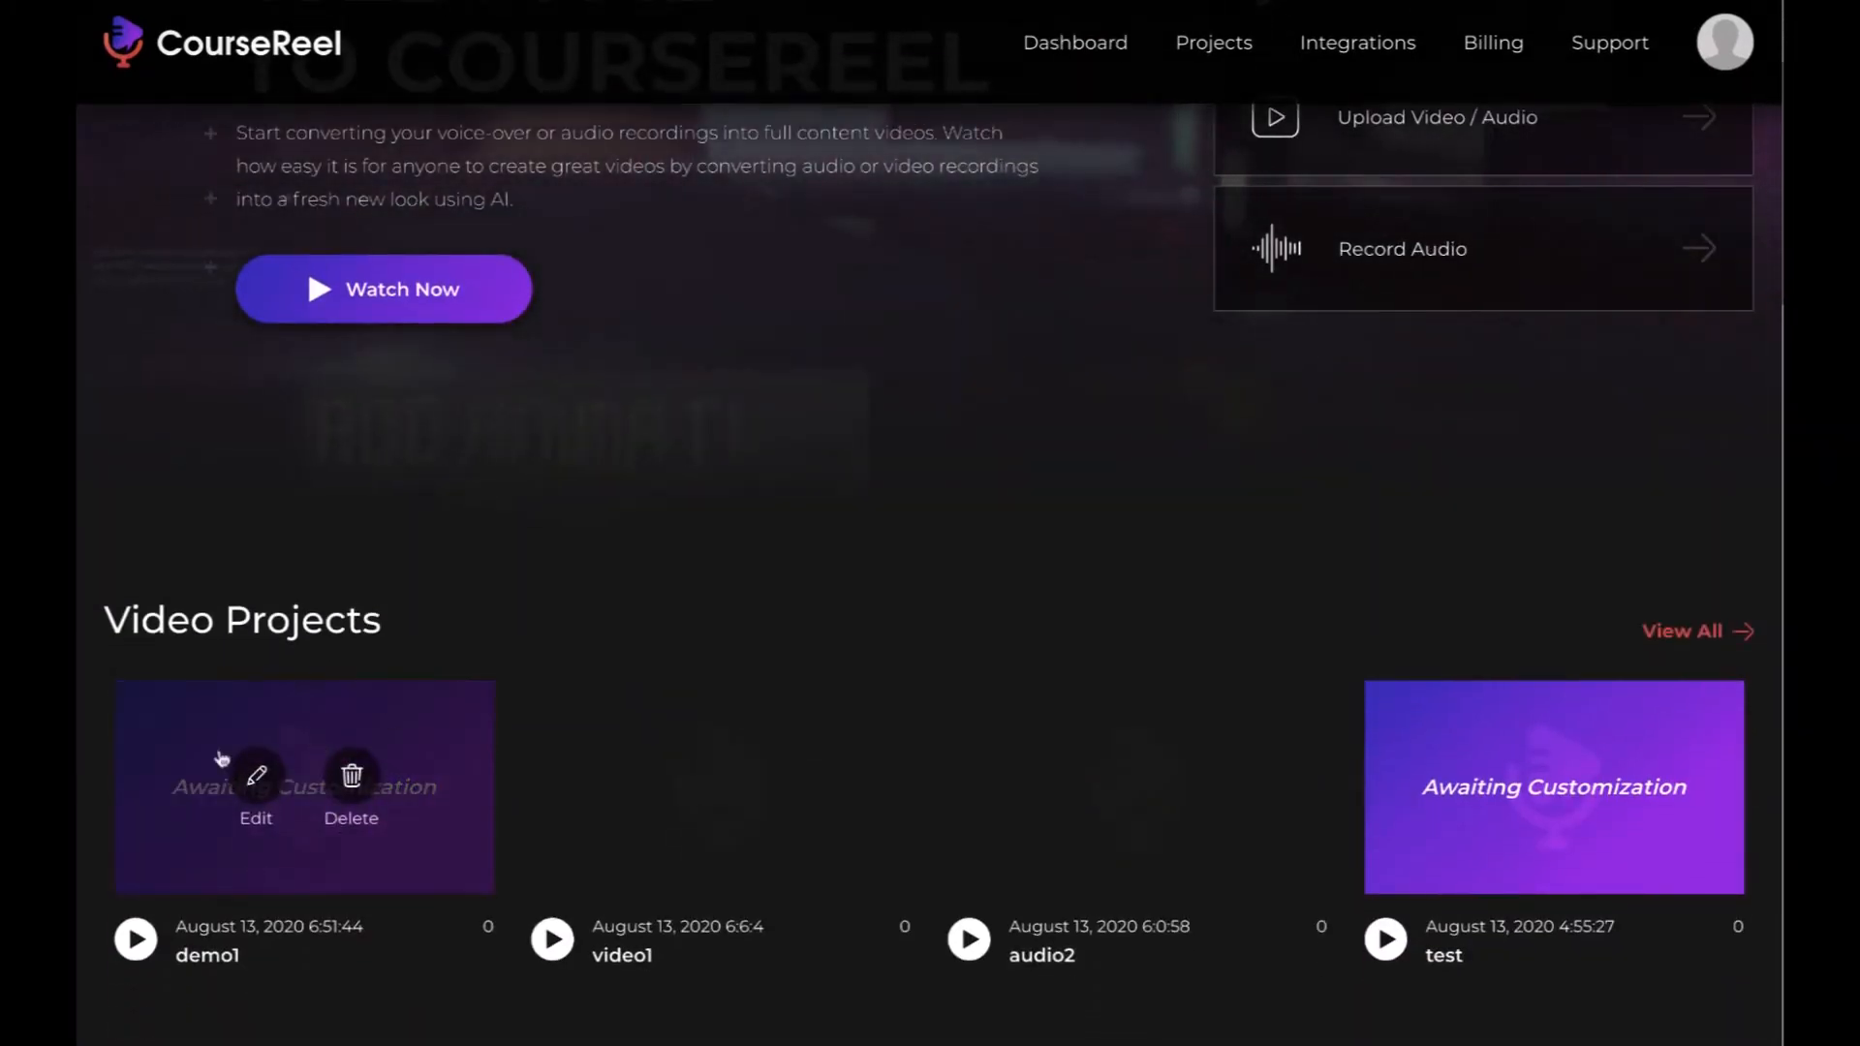
left_click(257, 781)
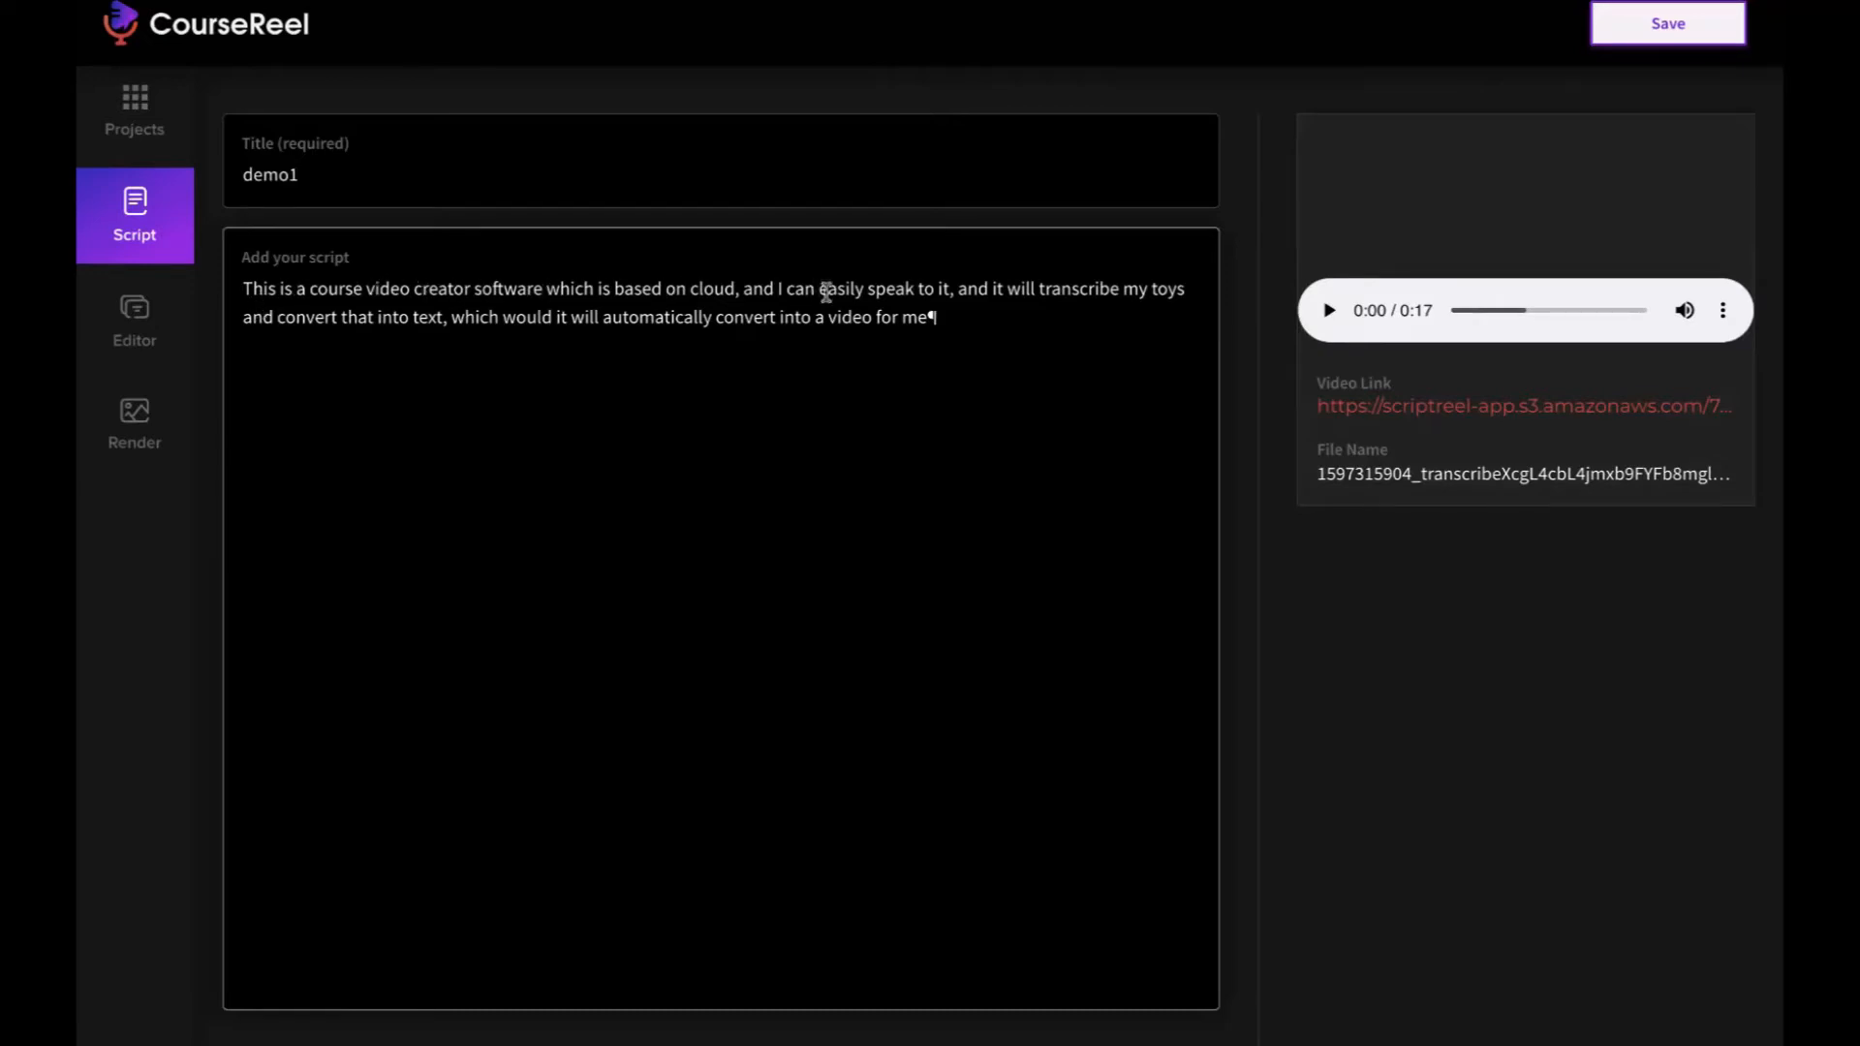
- Play part of demo1's recorded audio and delete characters from the transcript near the word "cloud"
left_click(1329, 311)
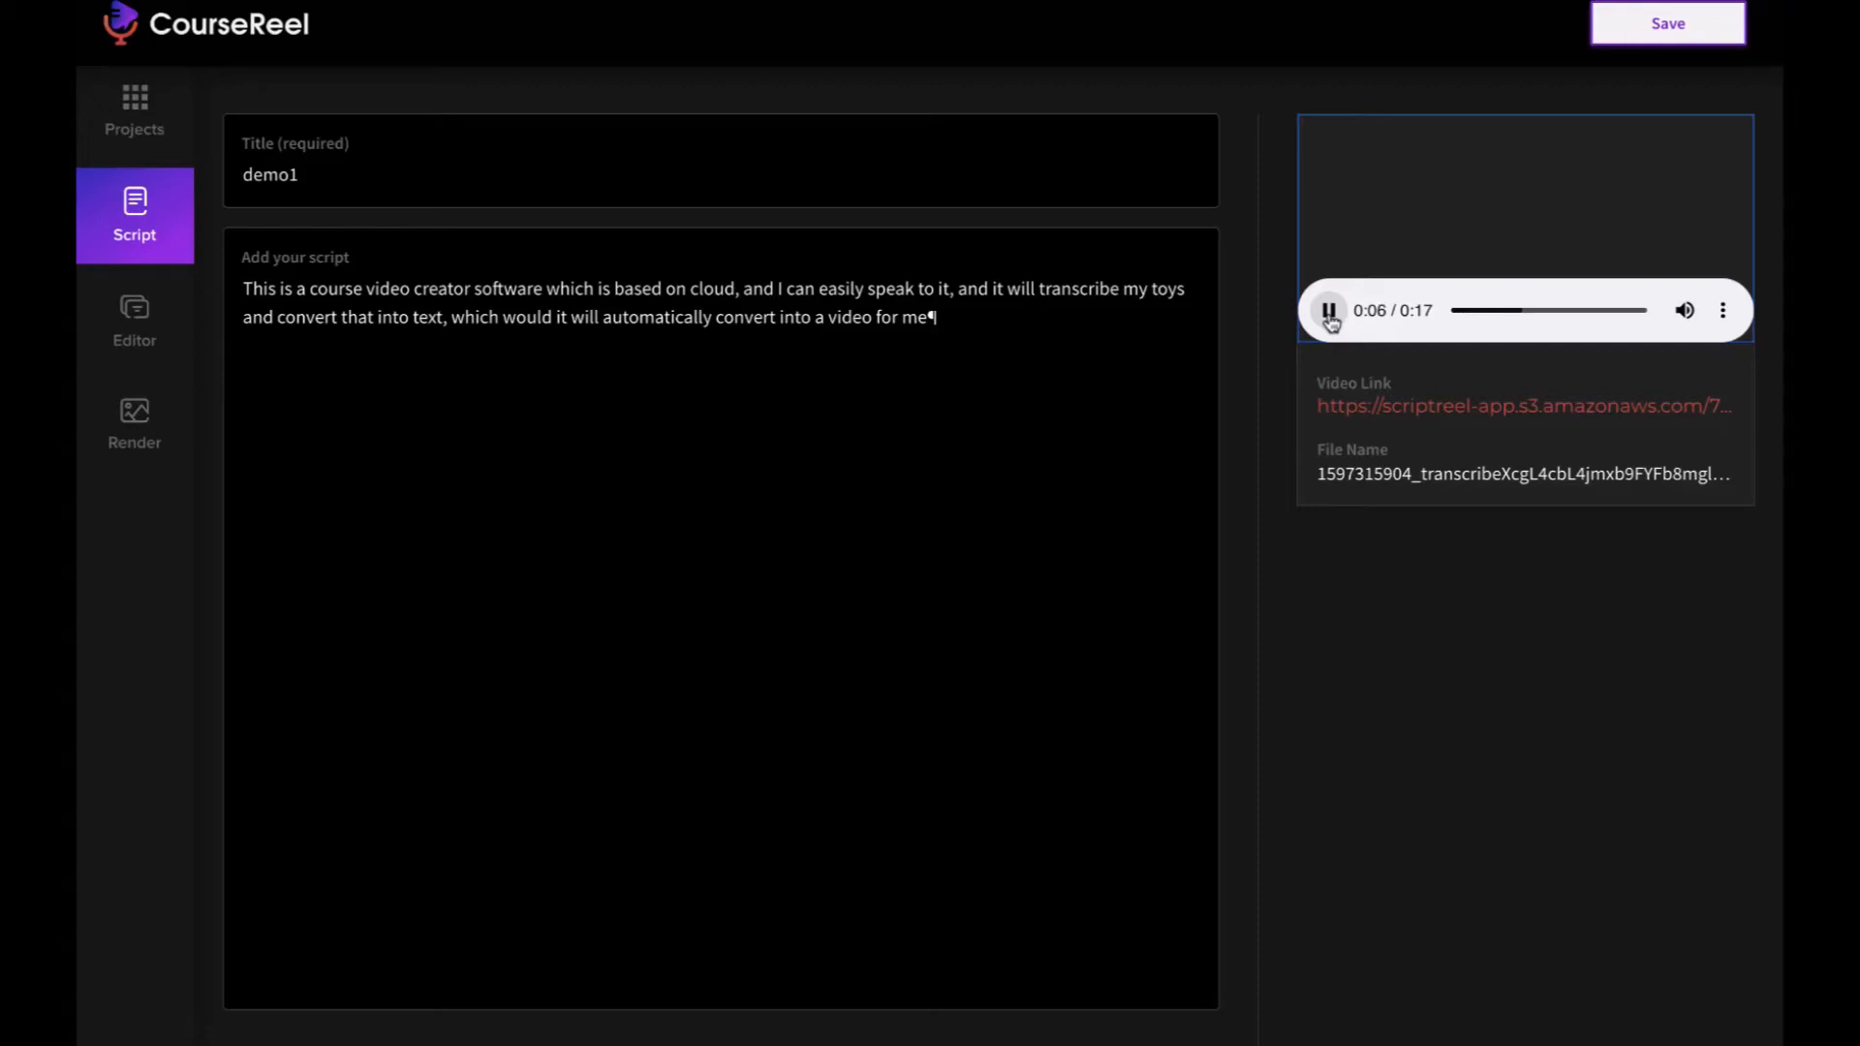
left_click(870, 338)
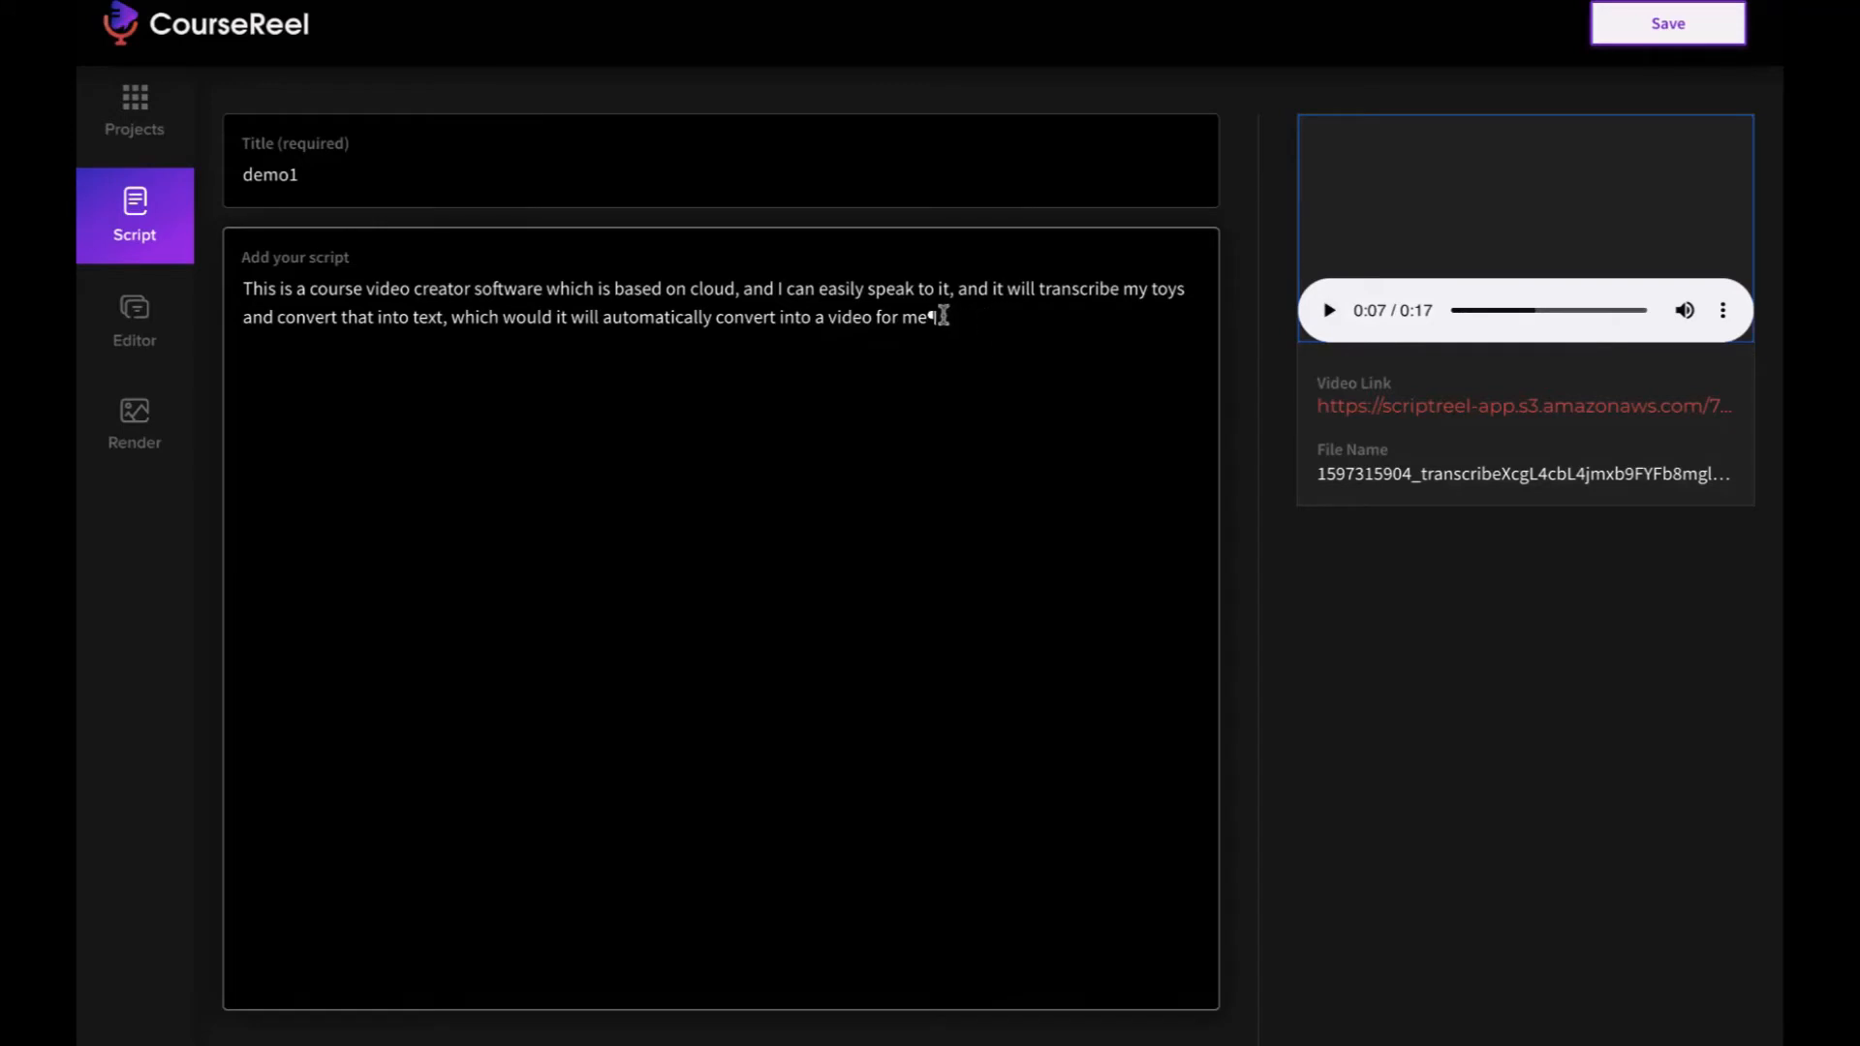
left_click(748, 290)
key("BackSpace")
key("BackSpace")
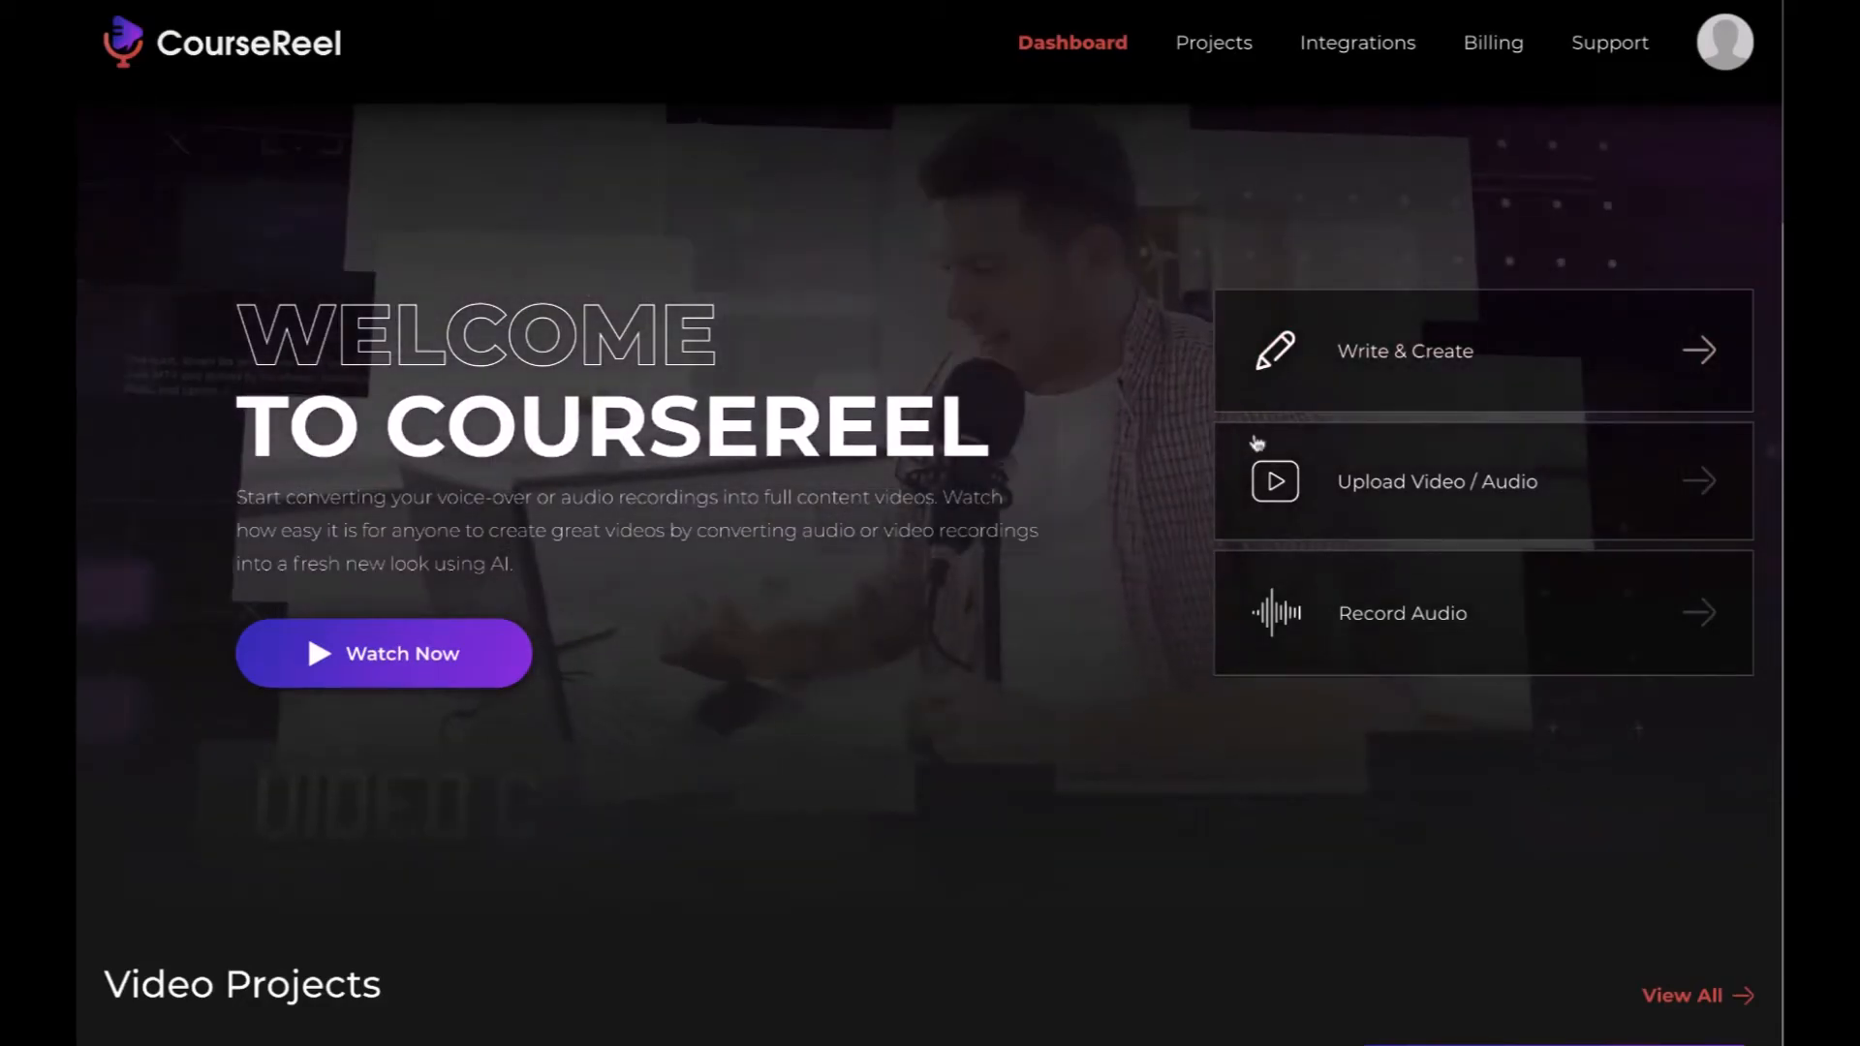
- Start a new project from written text and title it demo2
left_click(1378, 365)
left_click(349, 182)
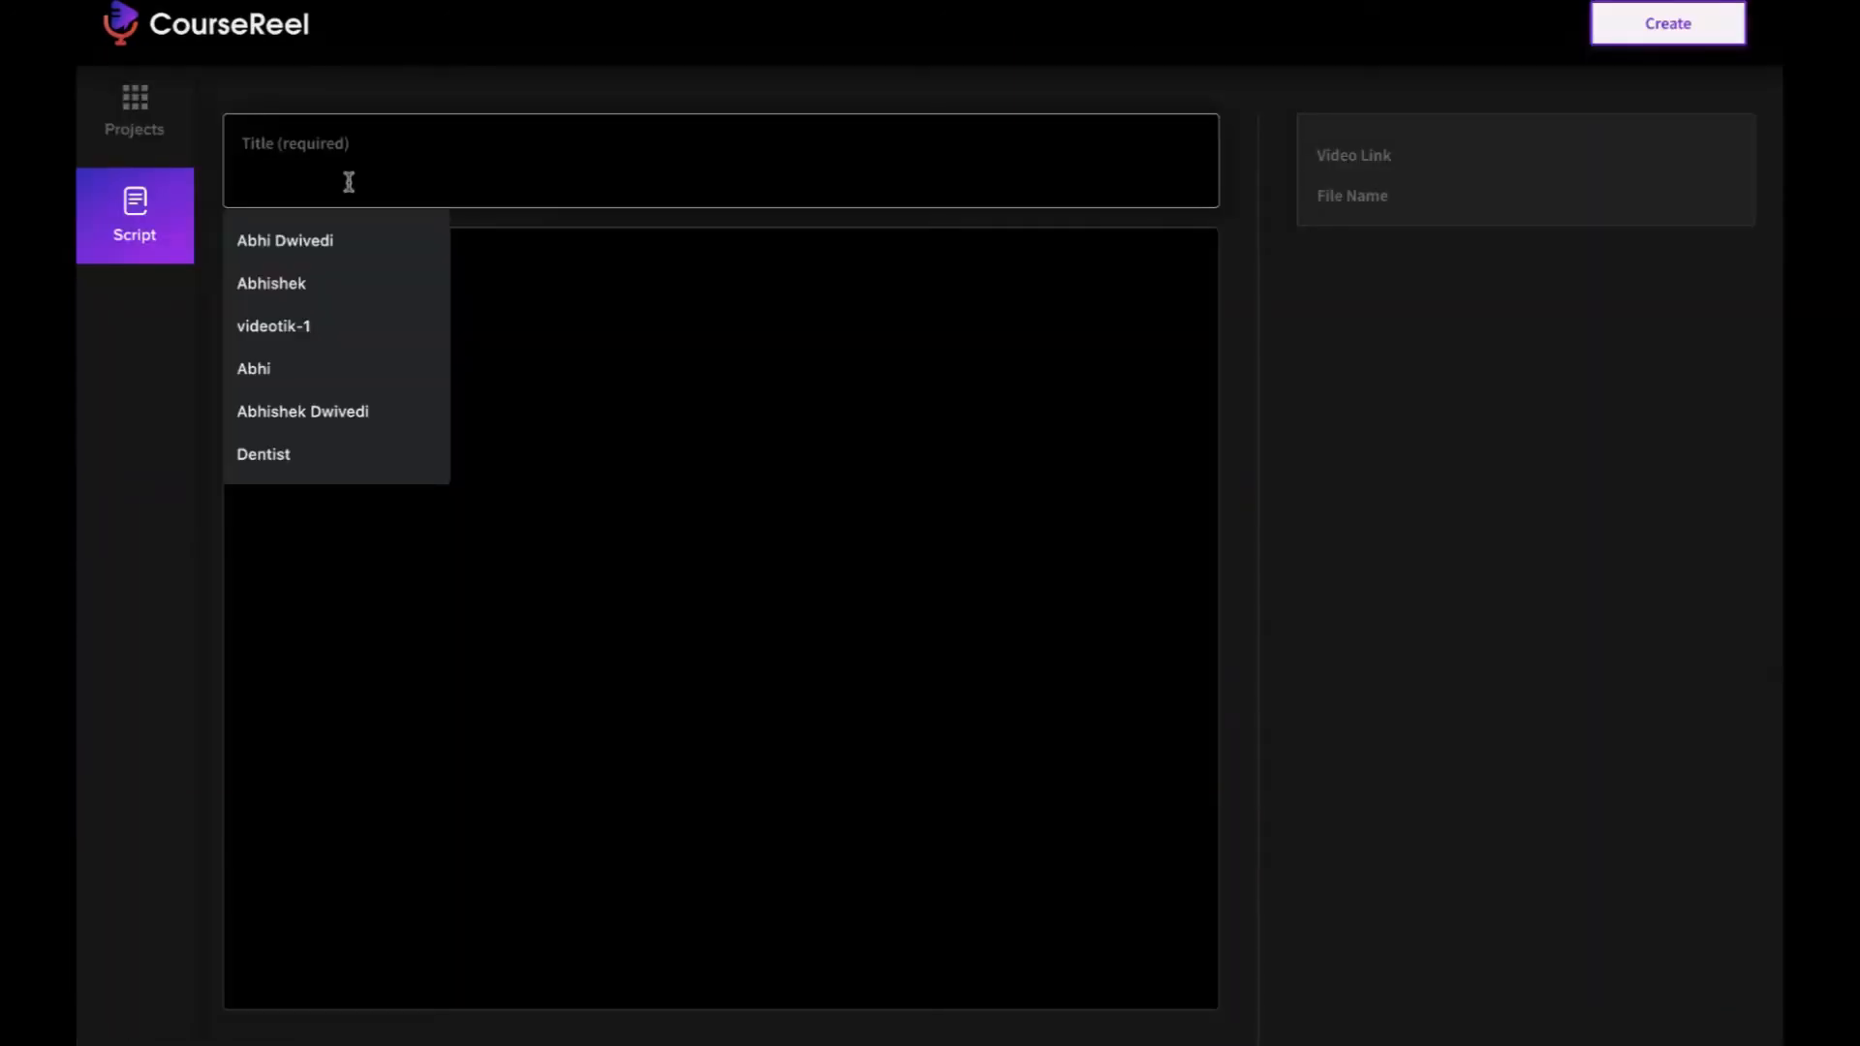
type("demo2")
- Paste the copied diet tips, from "Eat a high protein breakfast." to "Eat slowly.", as the script and create the project
left_click(340, 278)
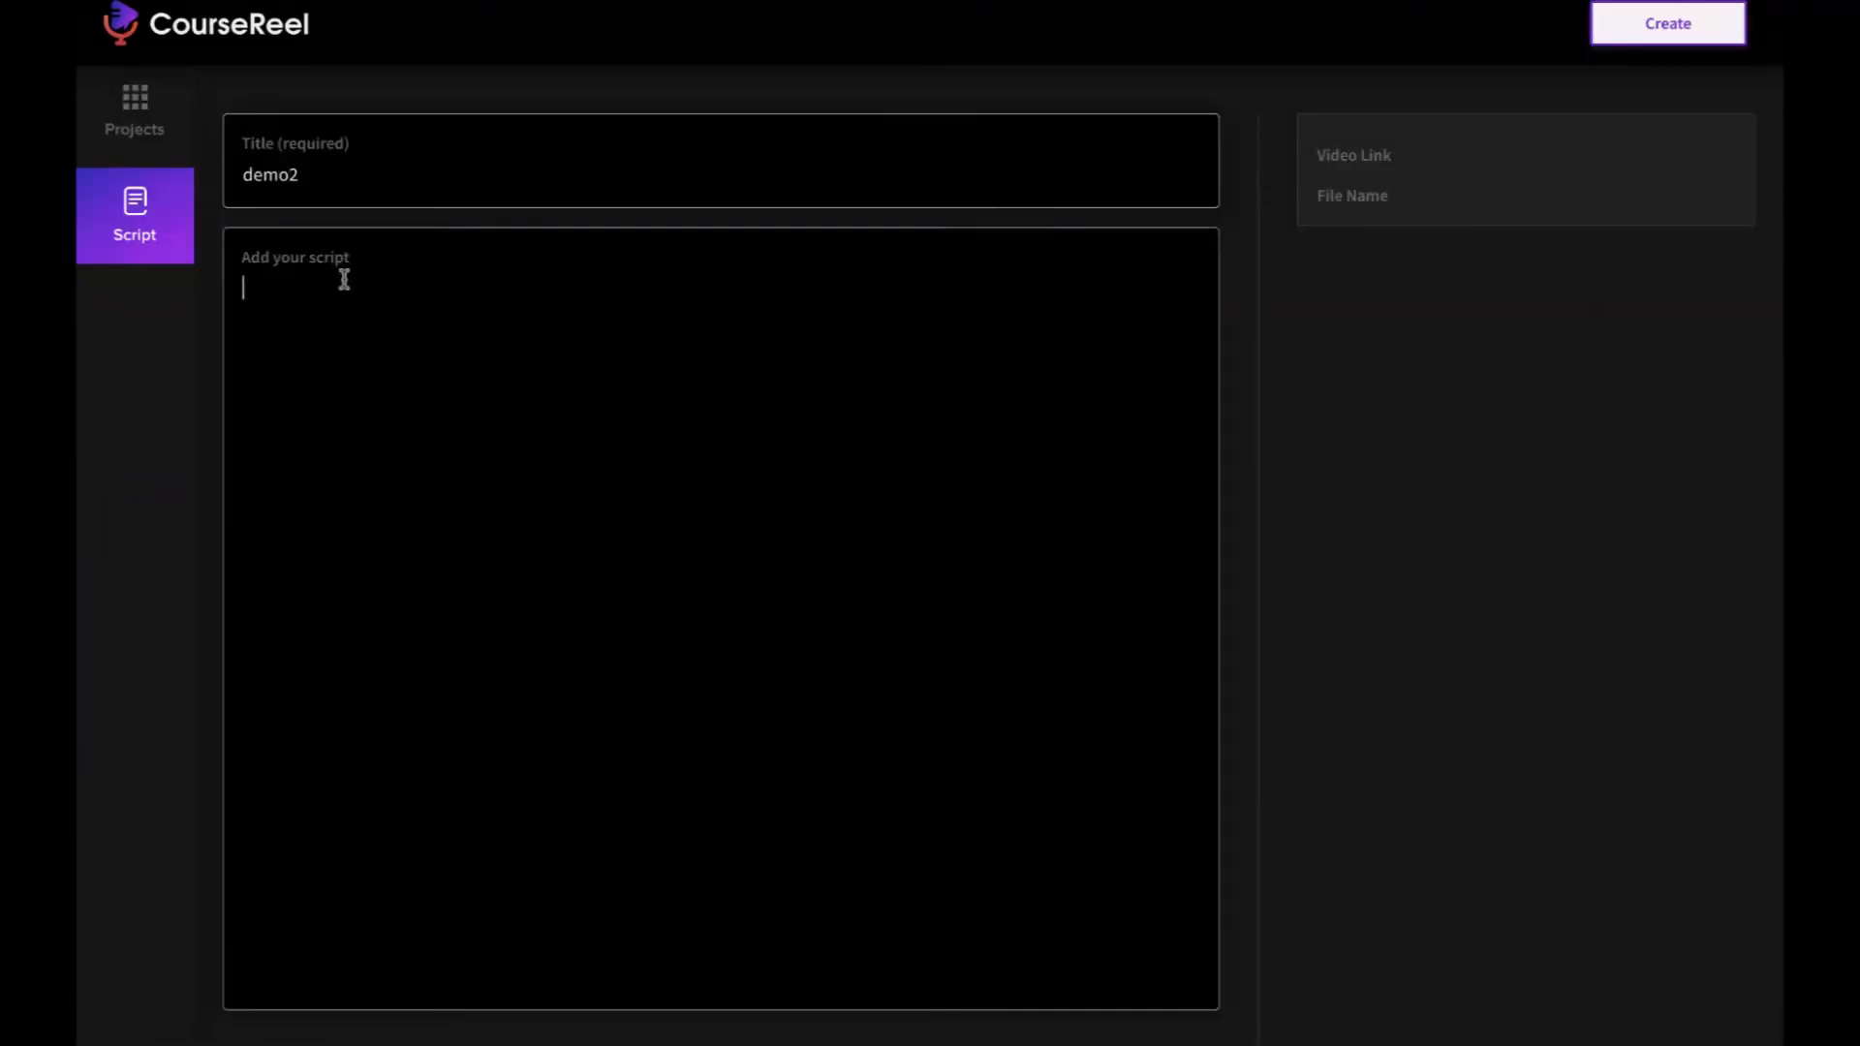
right_click(344, 278)
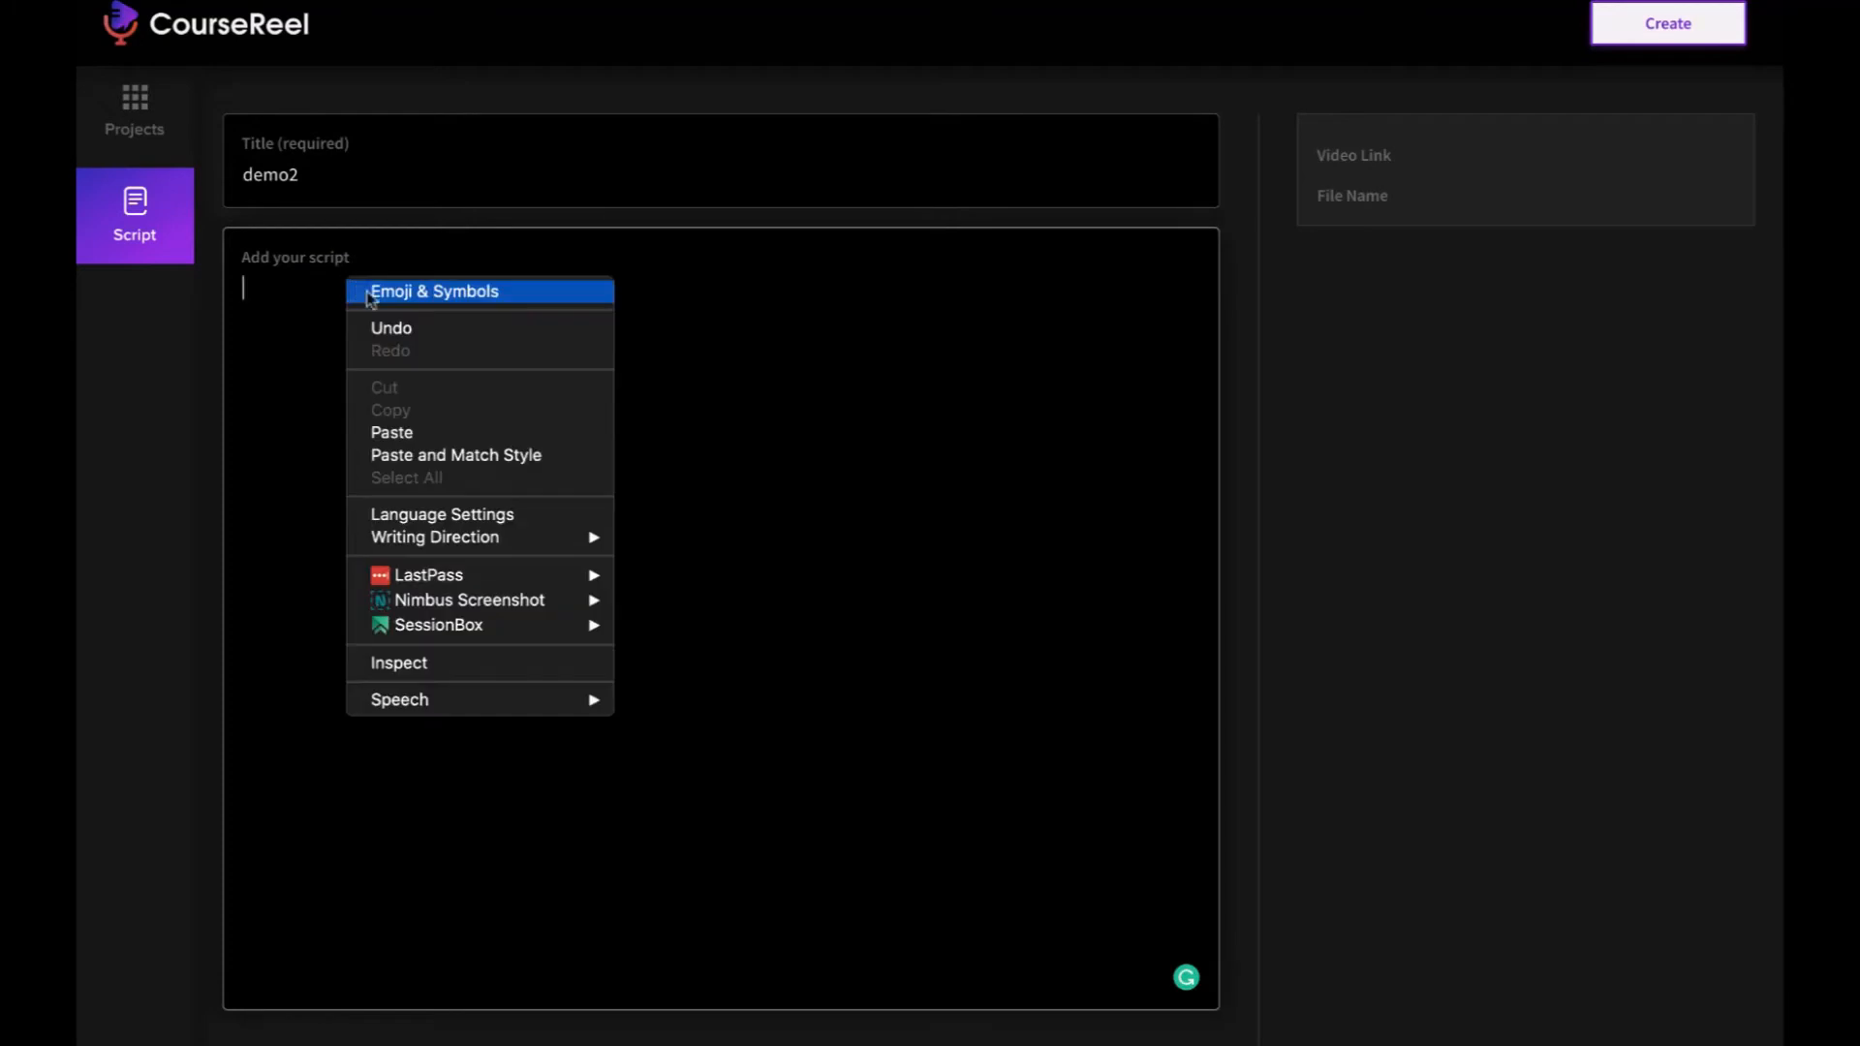
left_click(414, 432)
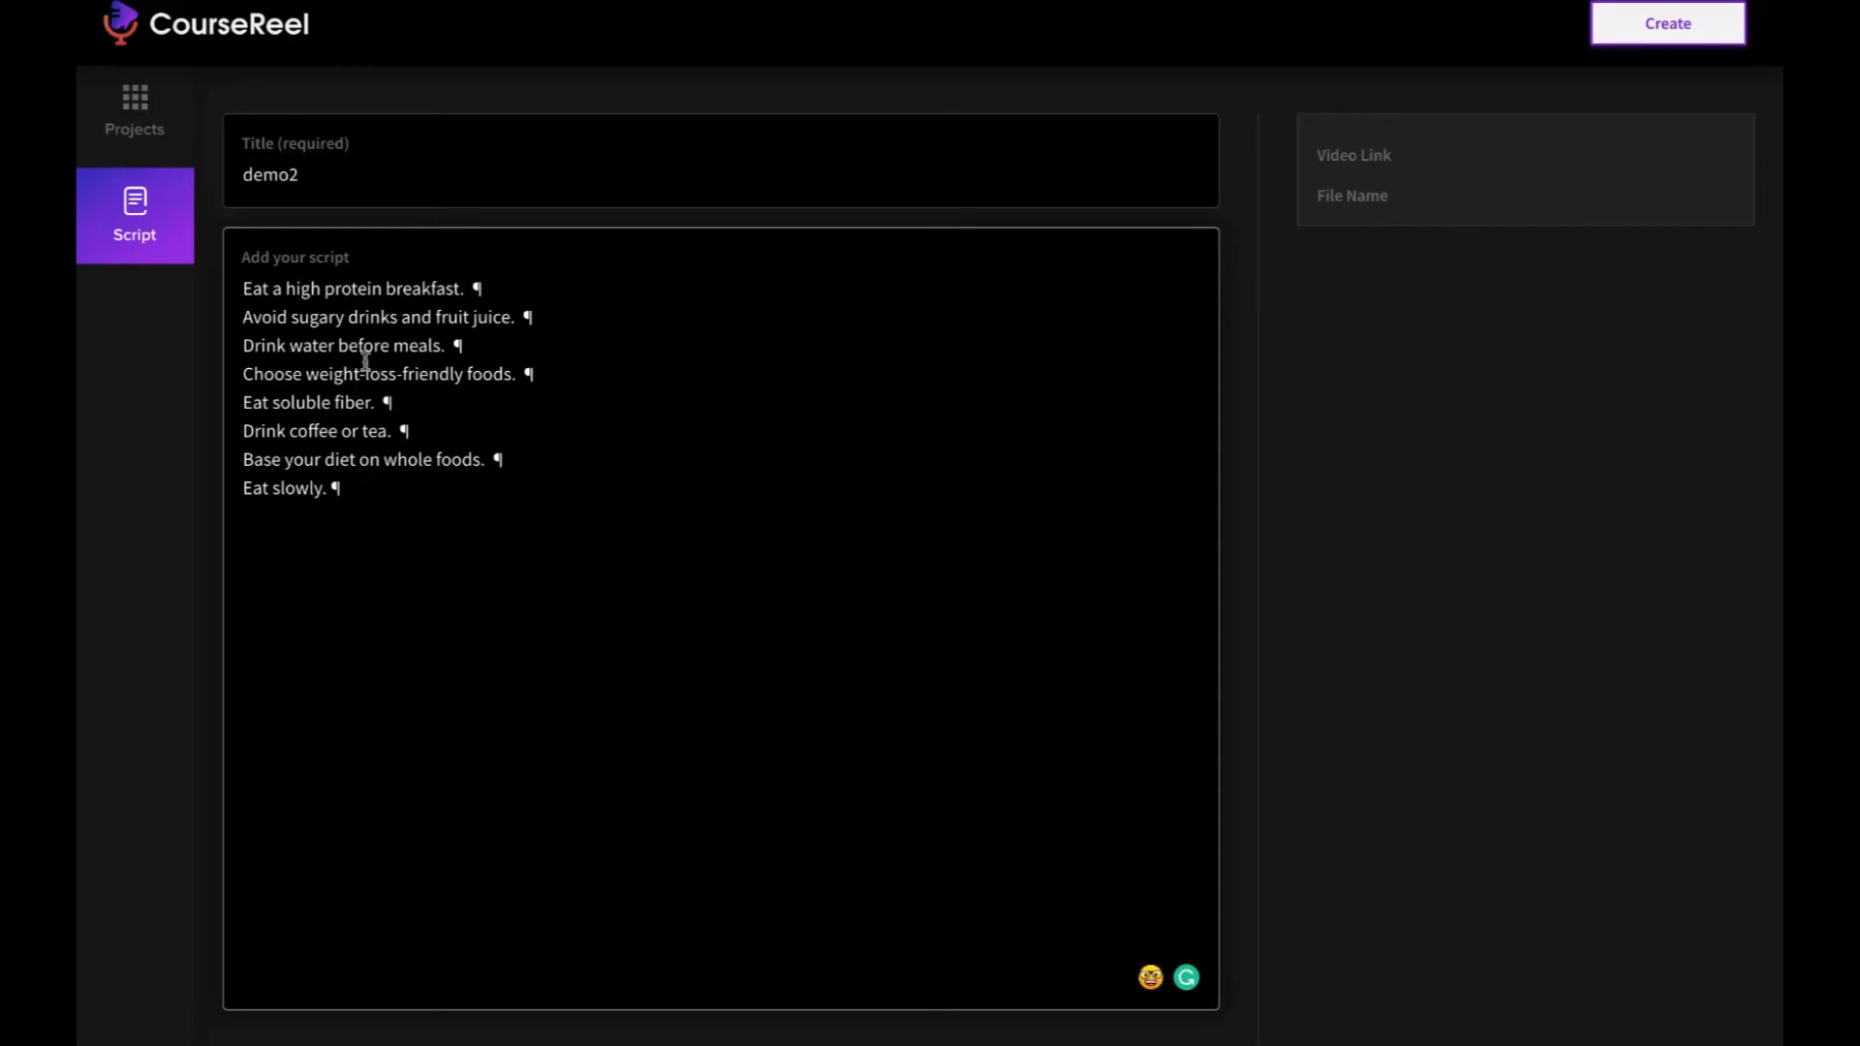
left_click(1689, 28)
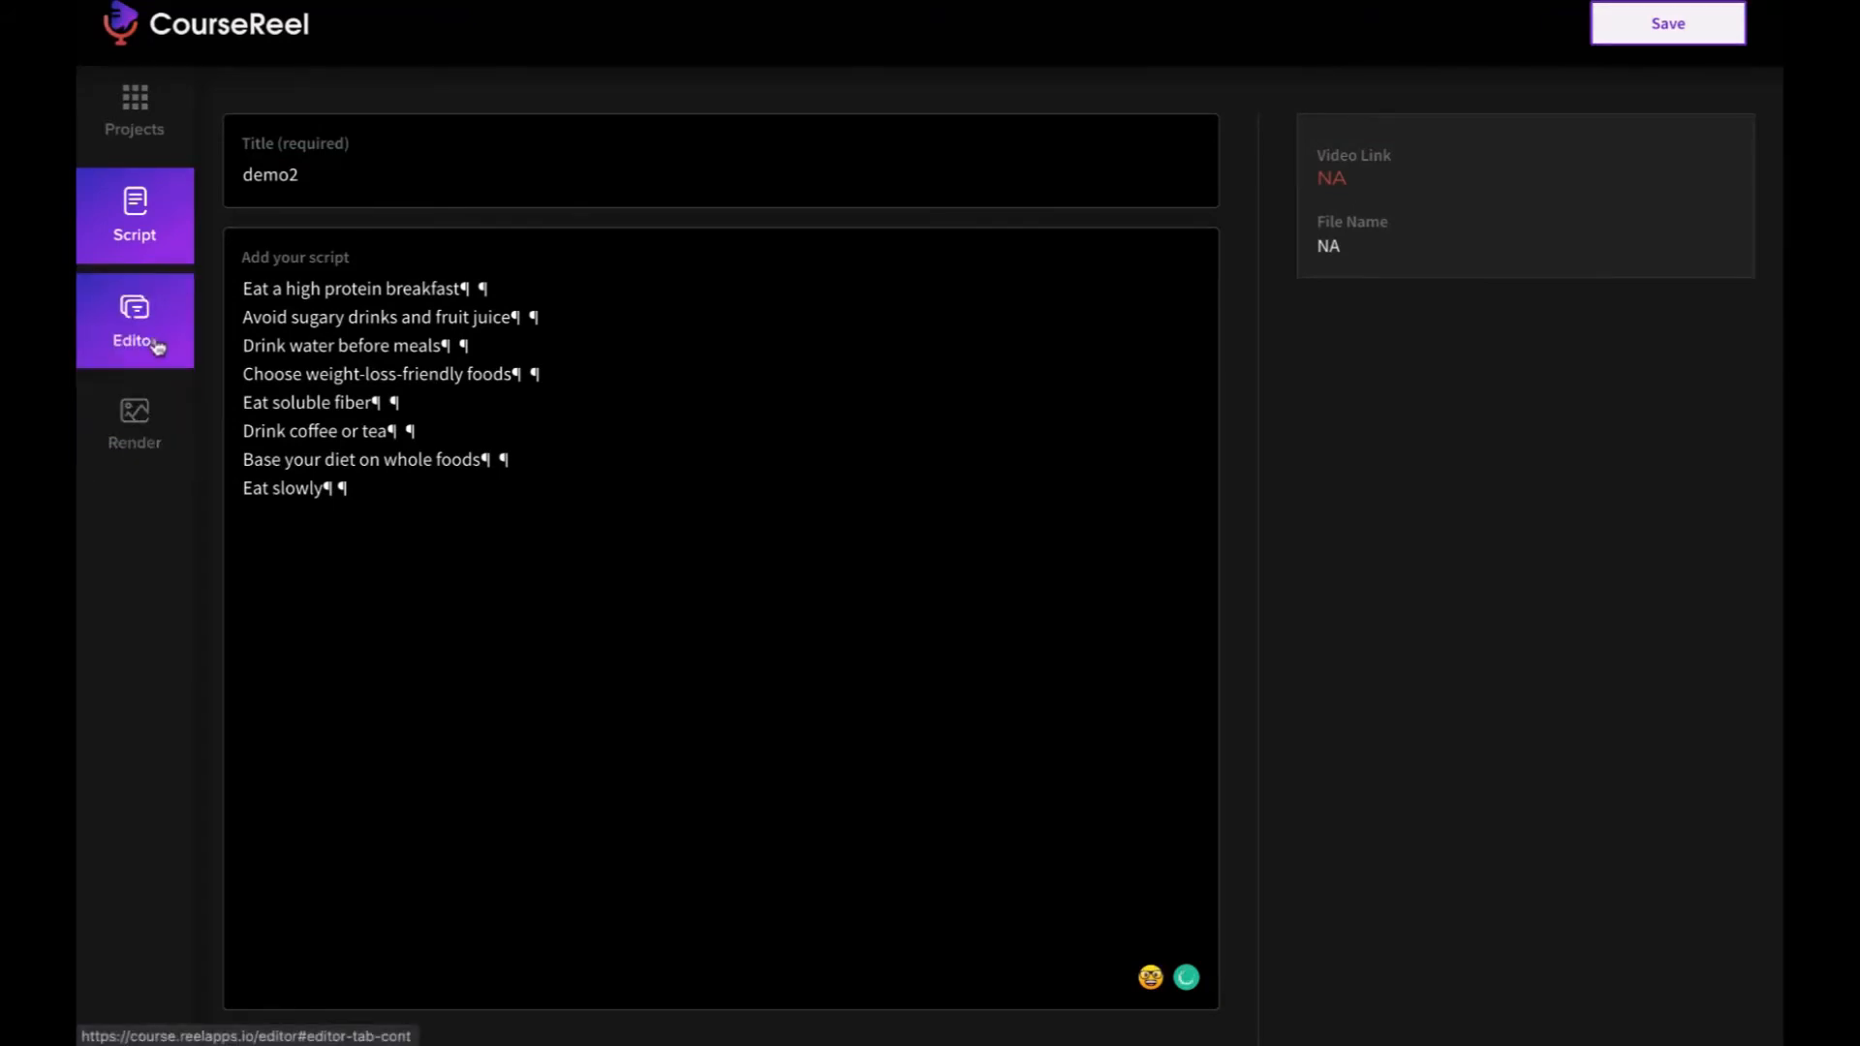
- Open demo2 in the slide editor and examine the sequence of slides along the timeline
left_click(151, 338)
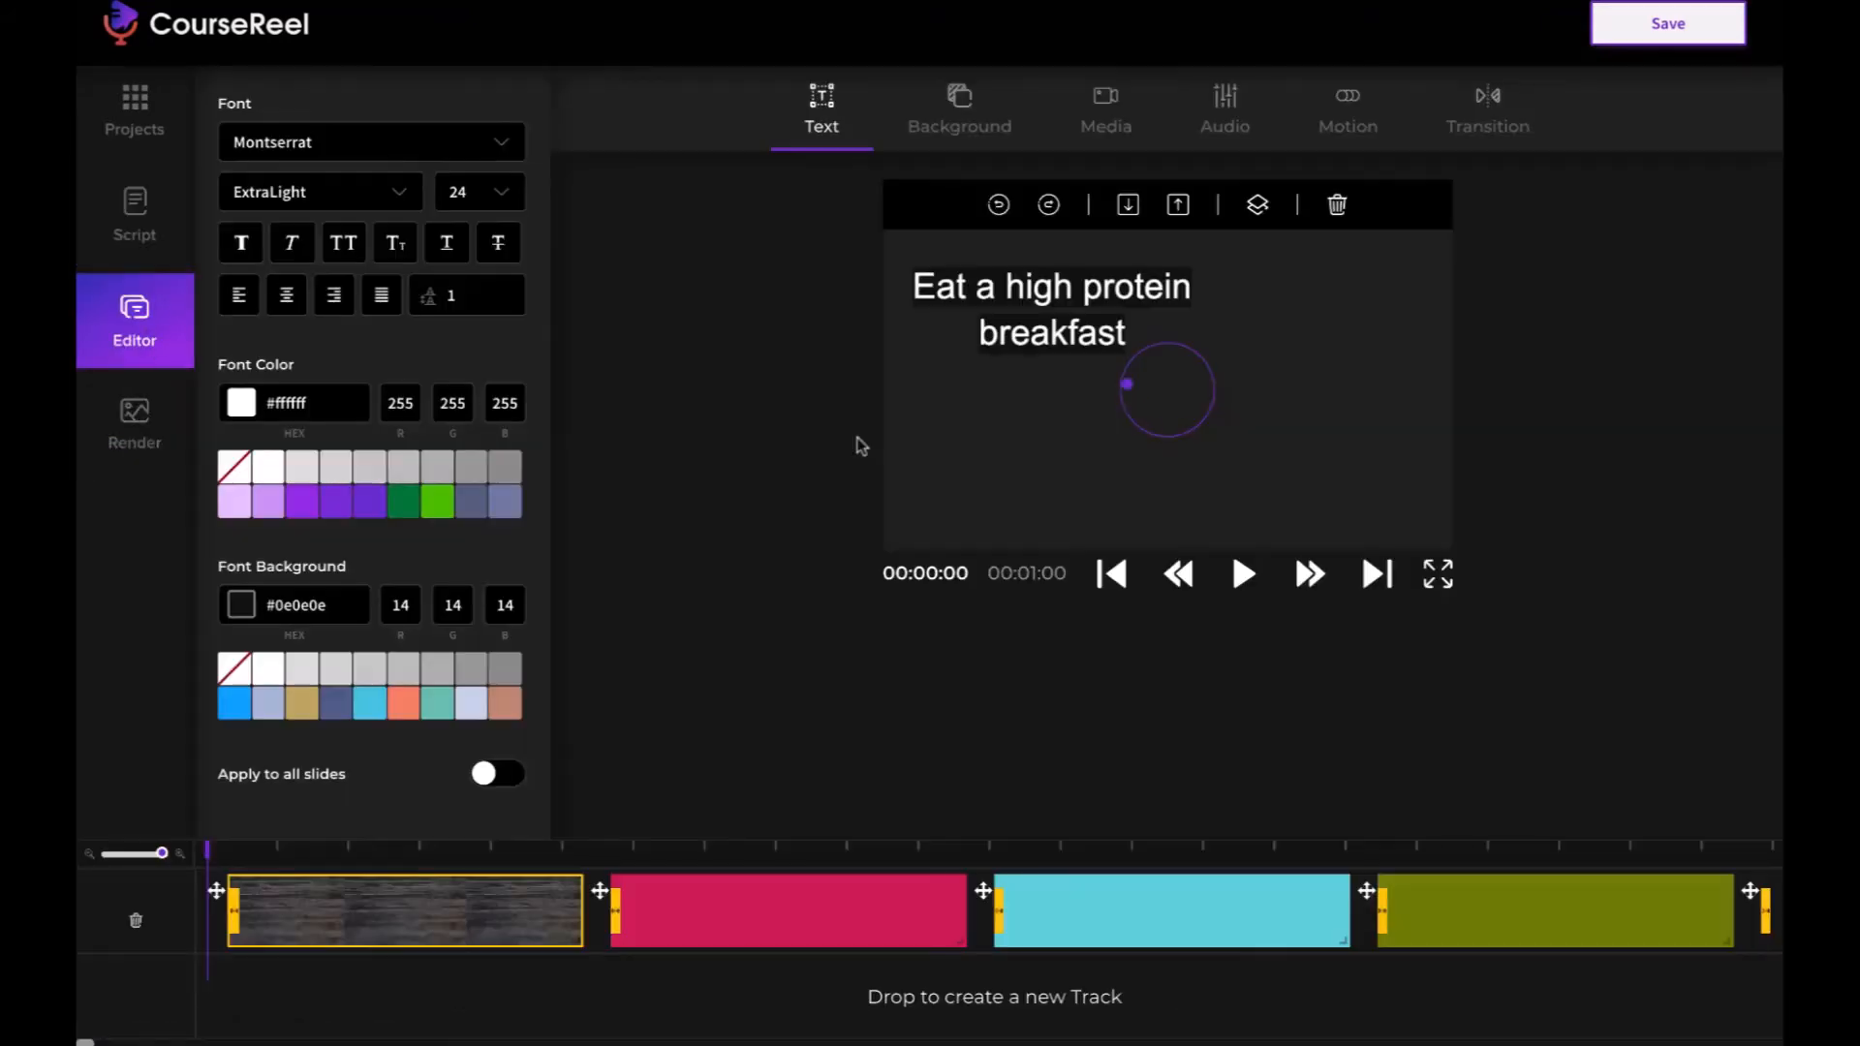
scroll(921, 936, "right", 15)
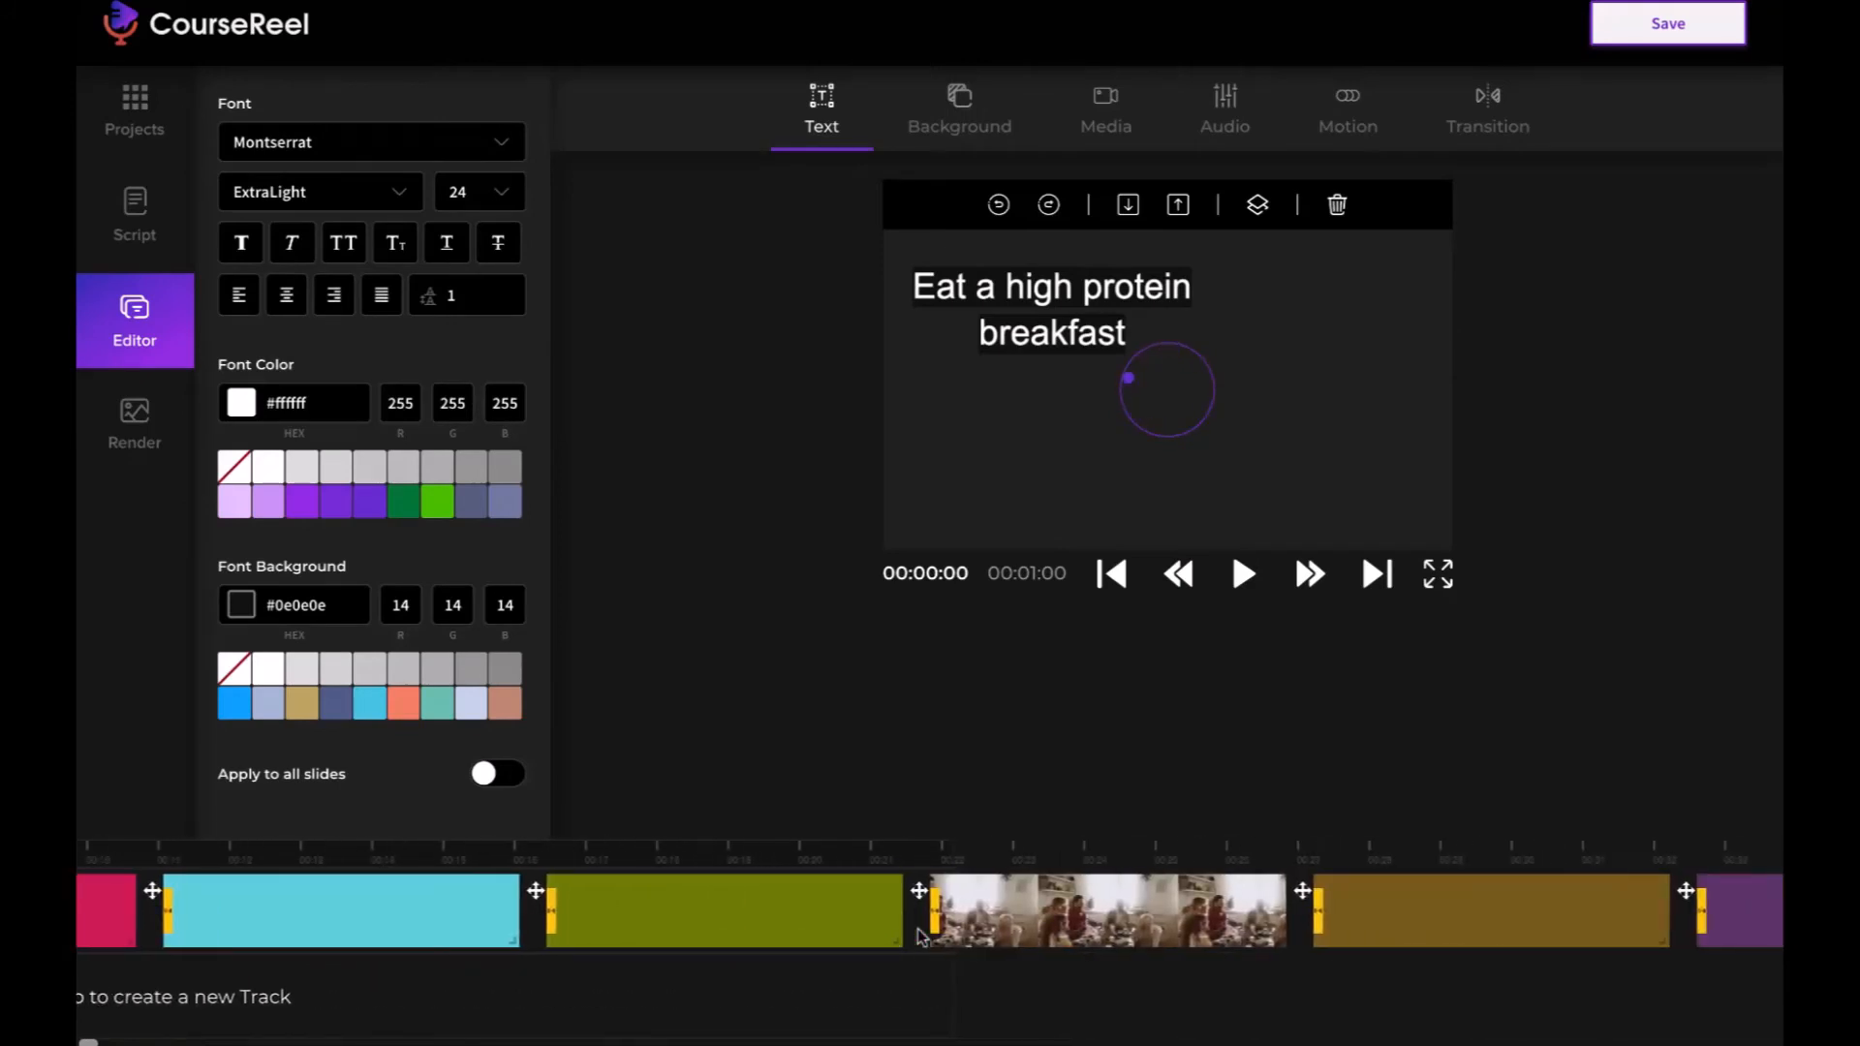
scroll(921, 936, "right", 8)
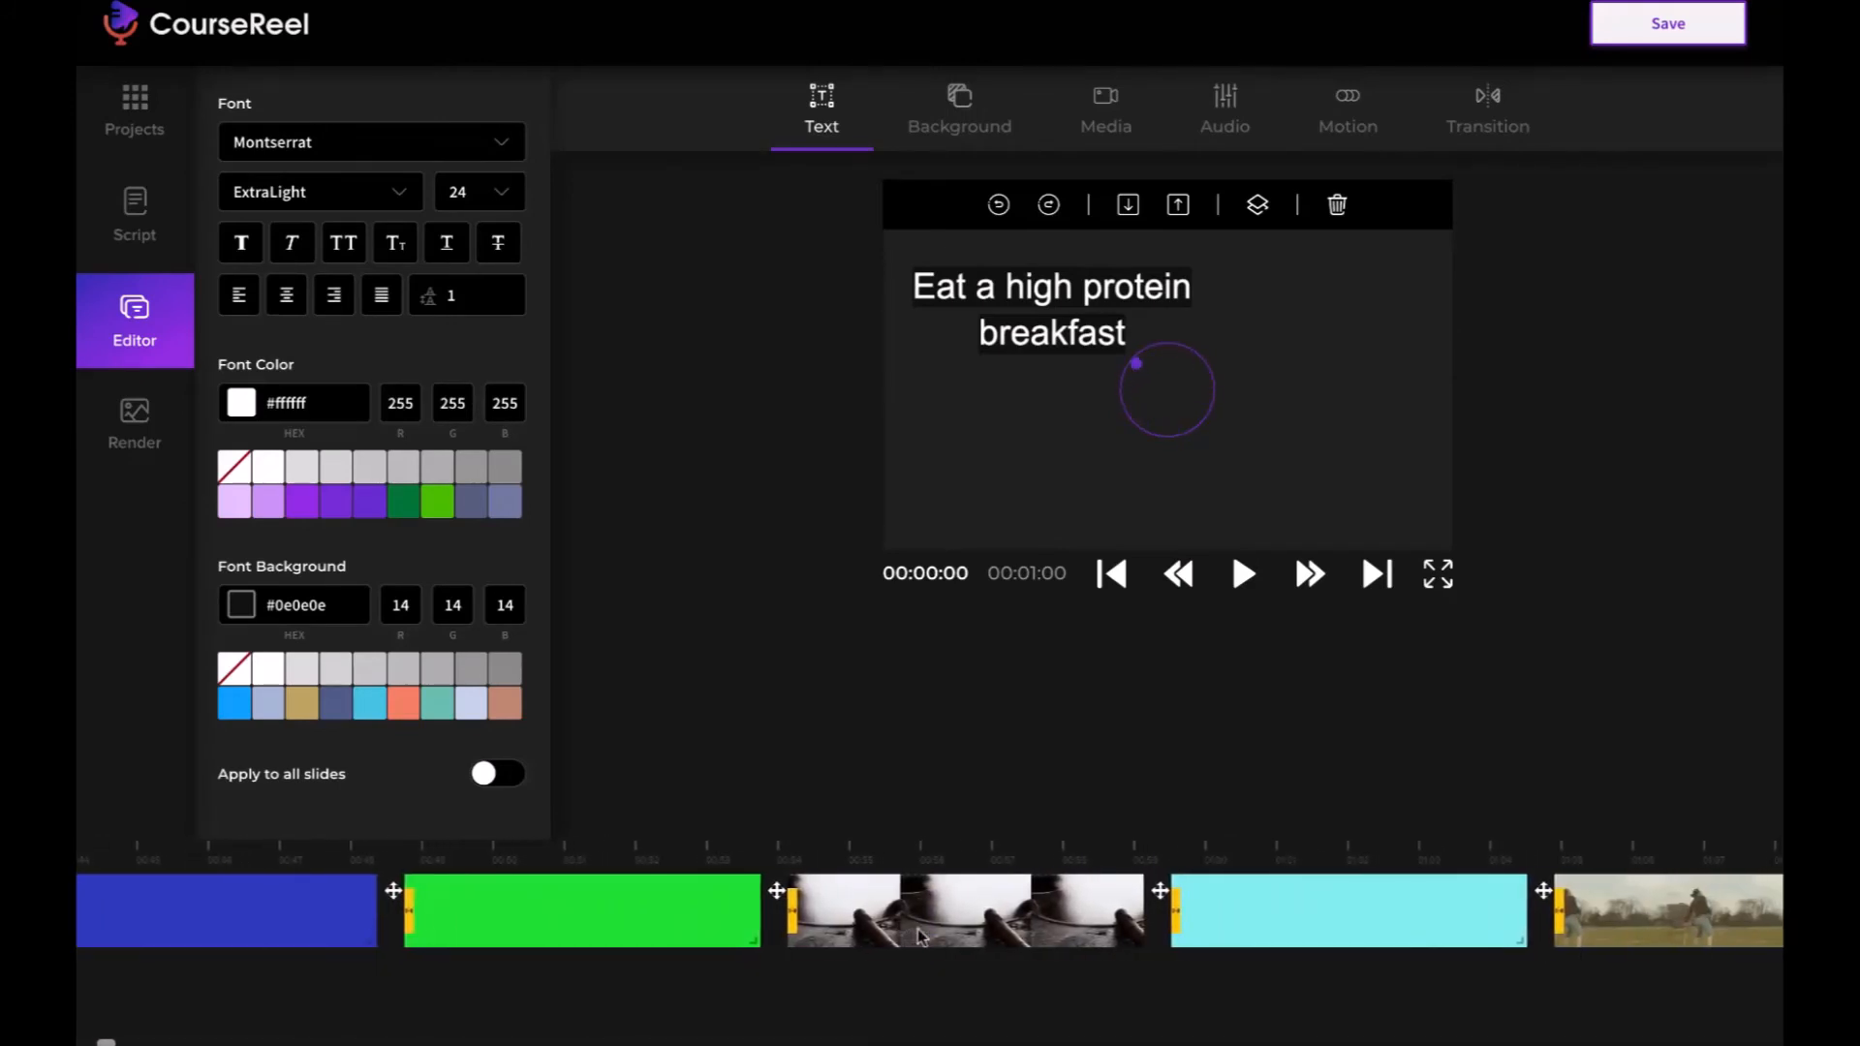
scroll(1264, 942, "right", 11)
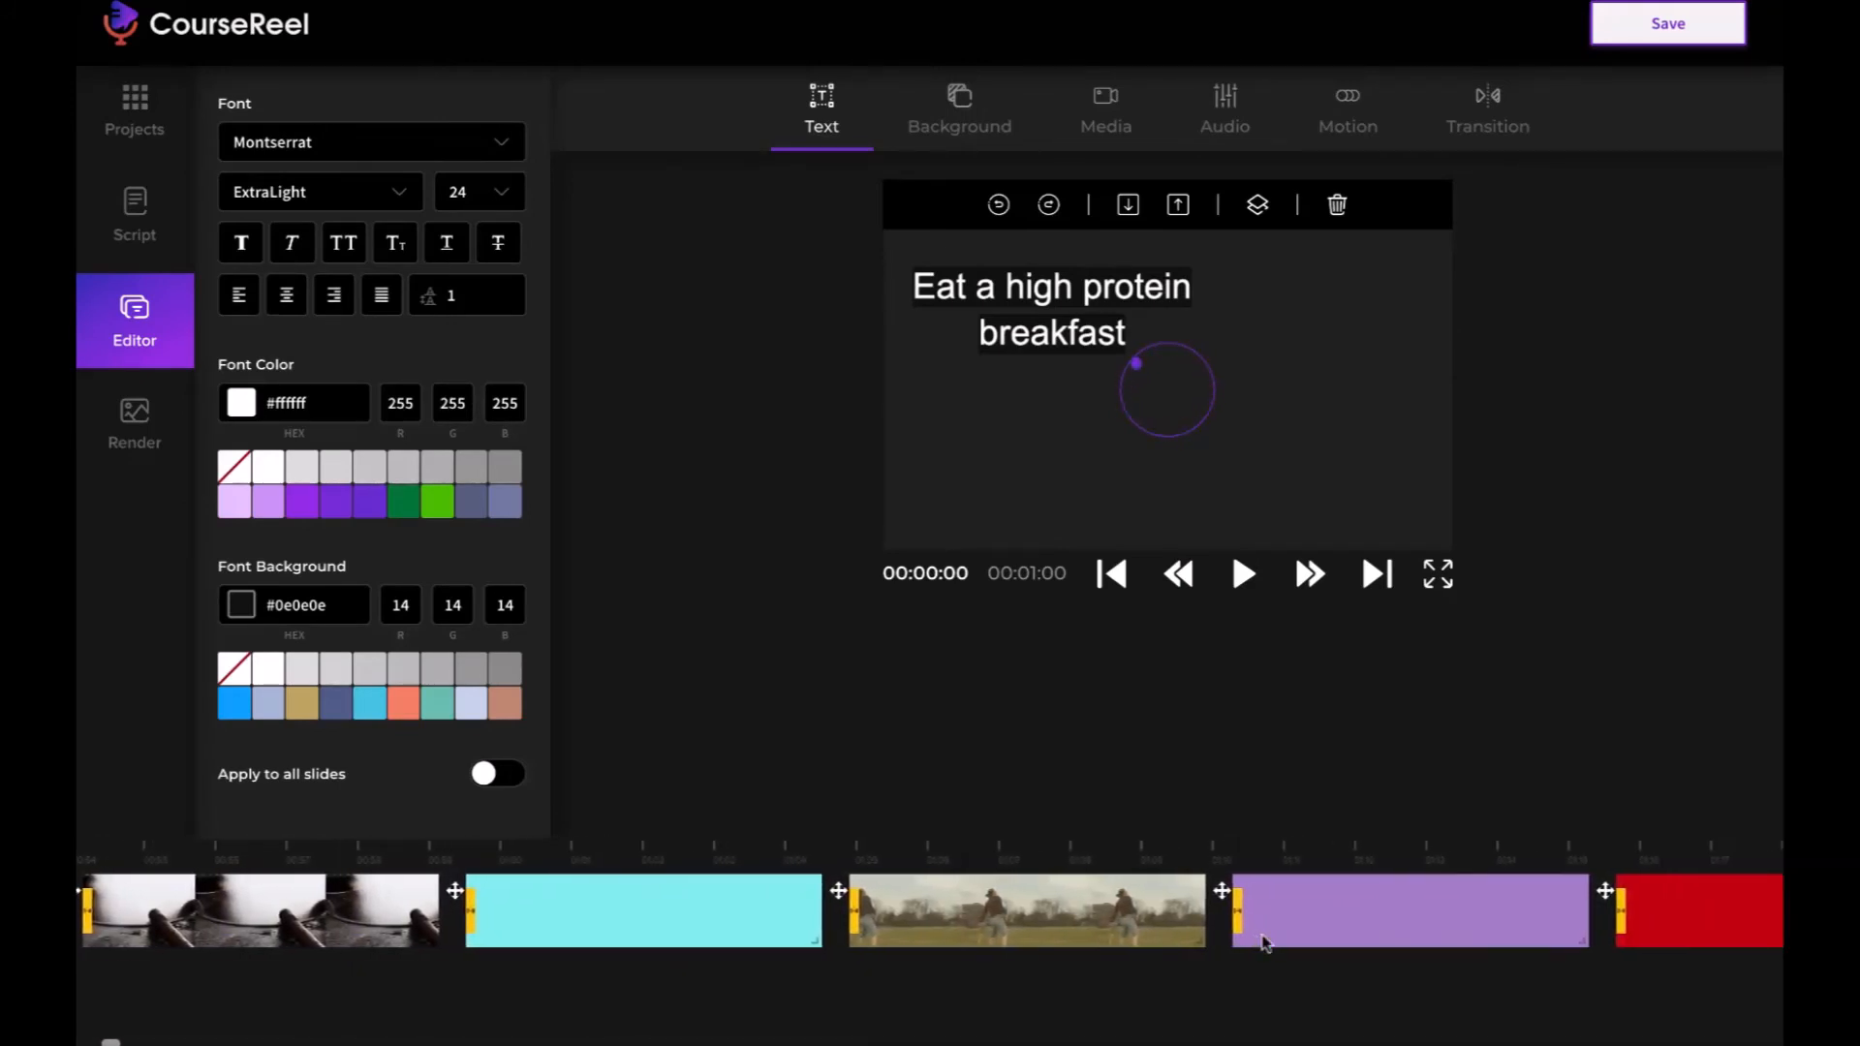
scroll(1264, 941, "right", 10)
scroll(1264, 942, "left", 20)
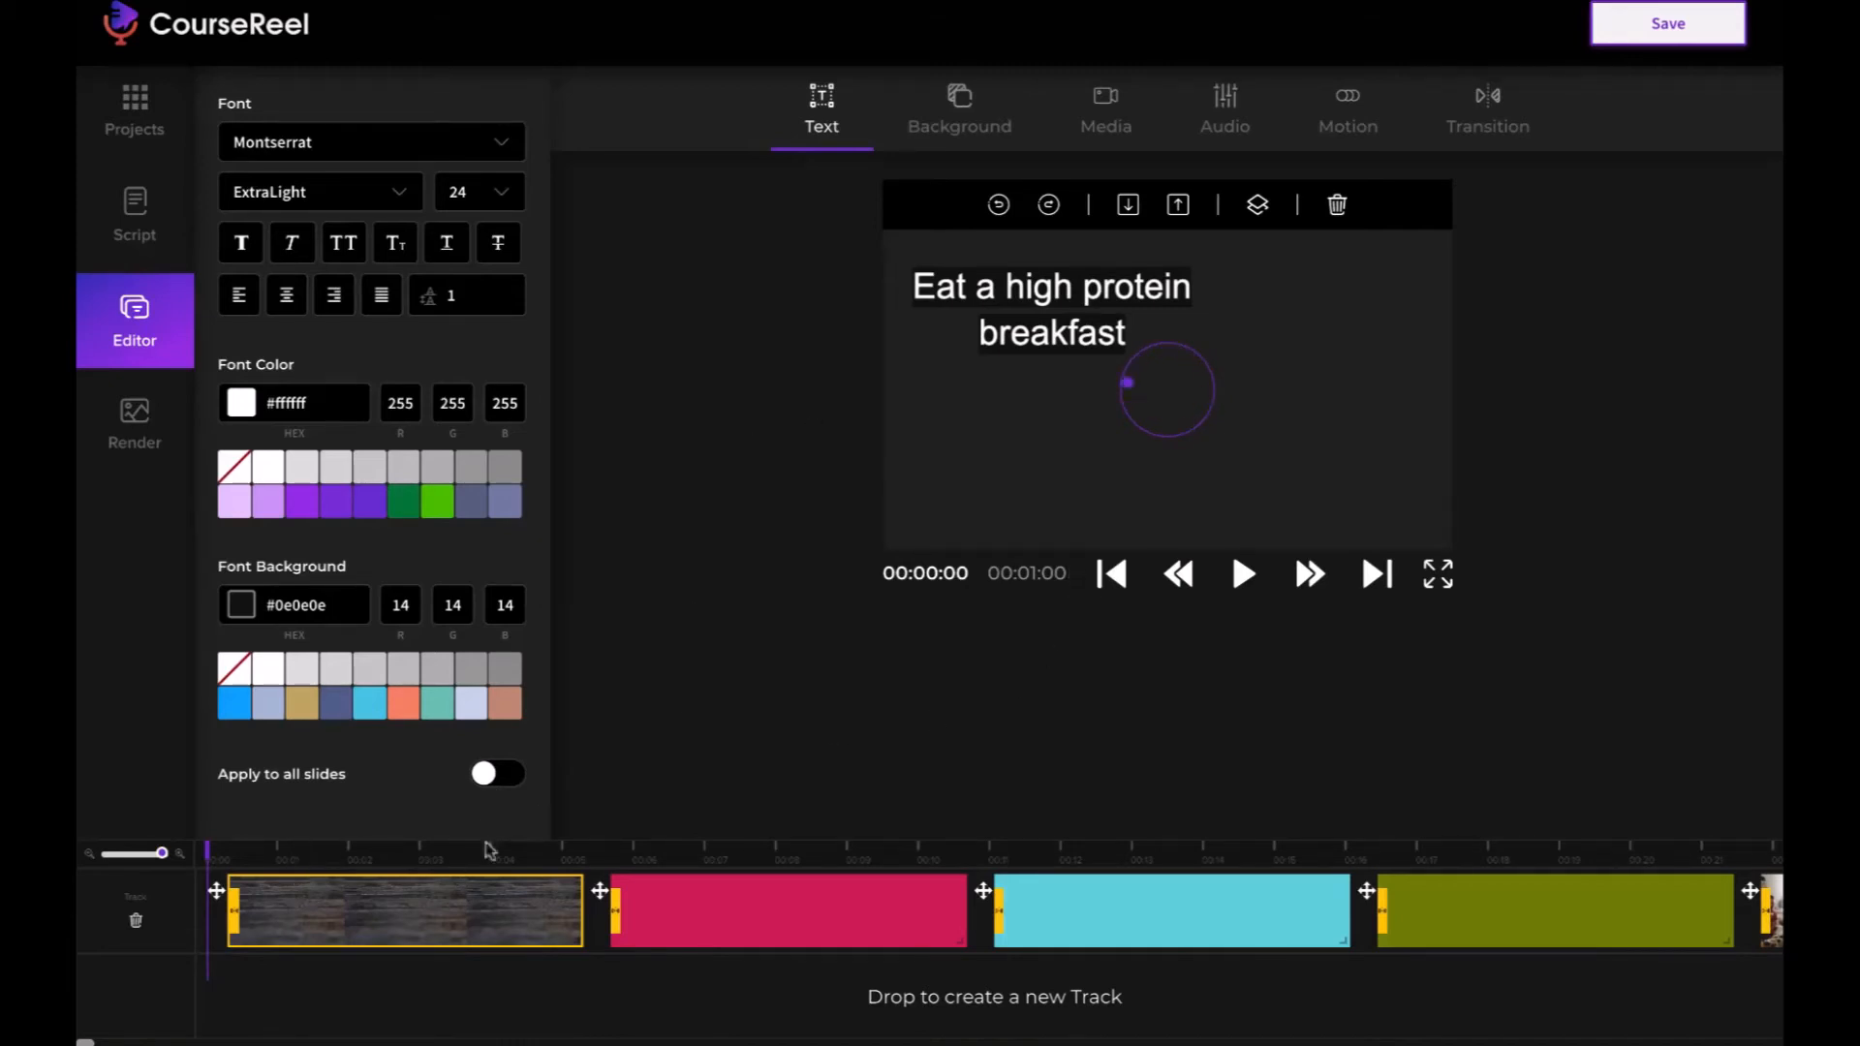
scroll(1063, 913, "right", 15)
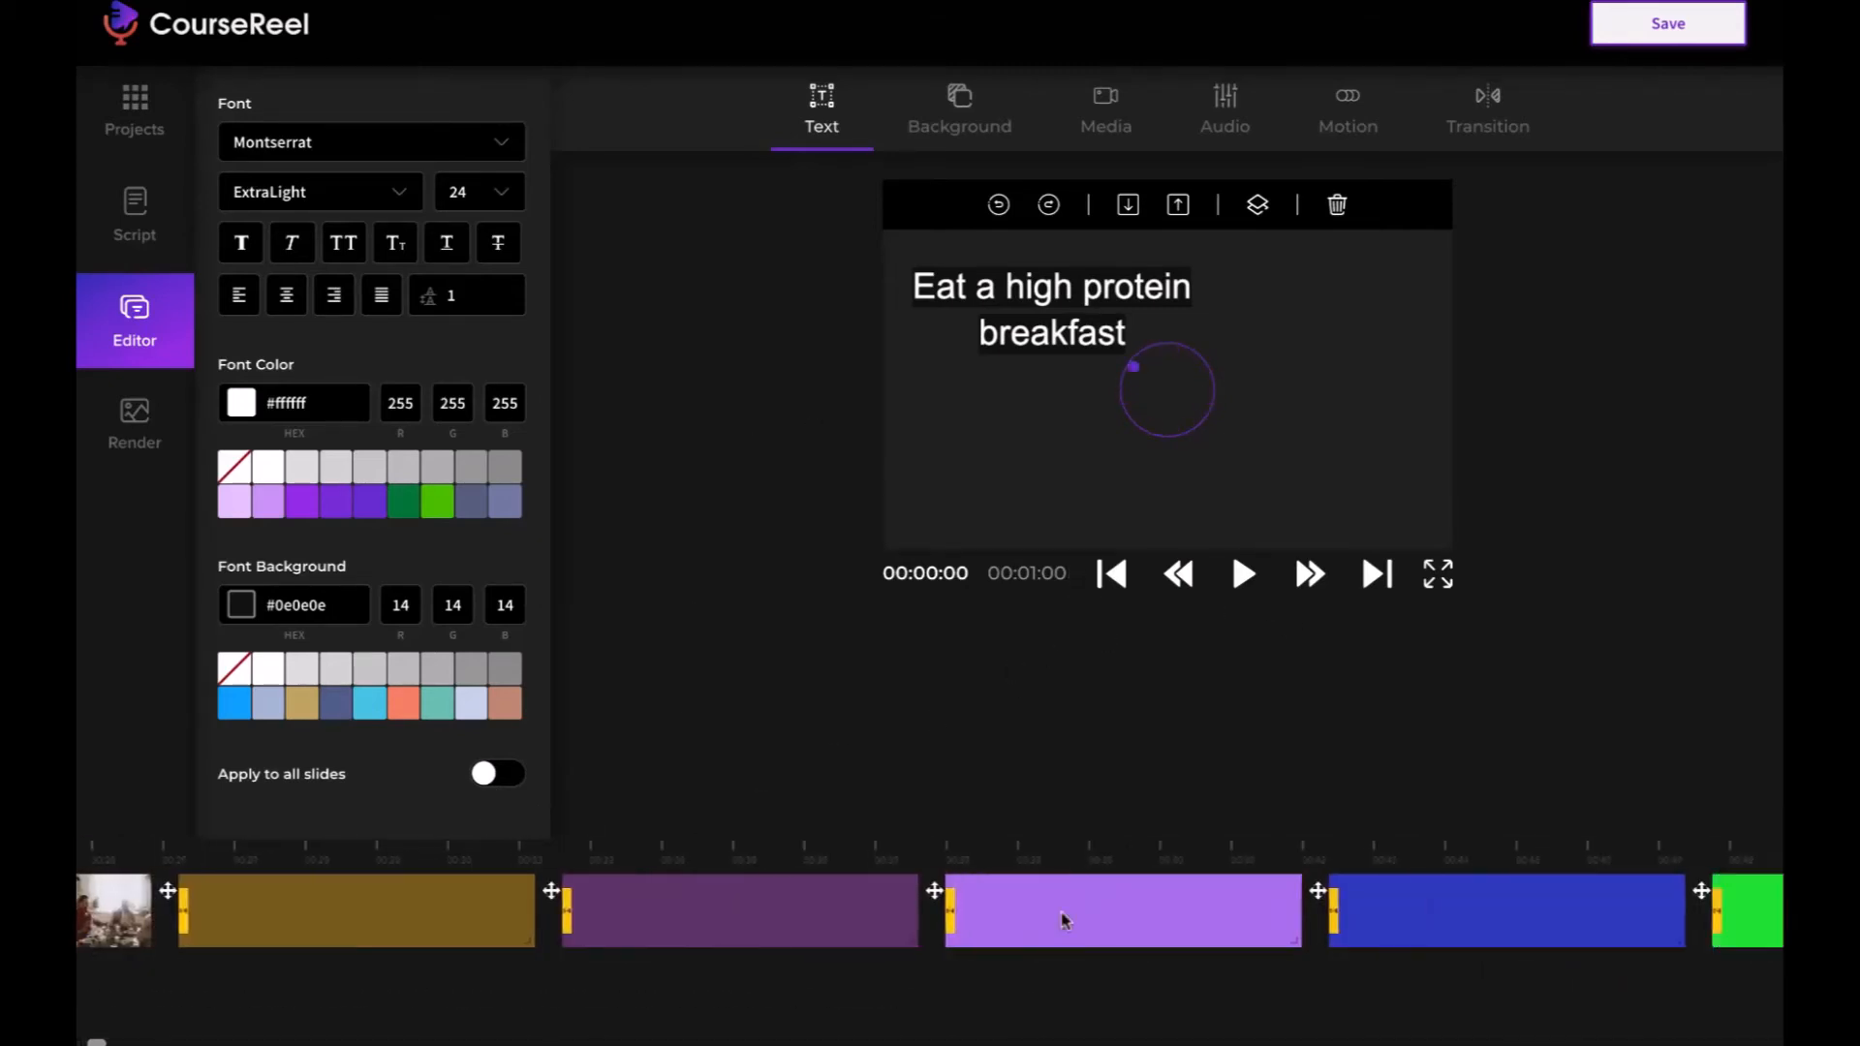
scroll(1063, 914, "left", 15)
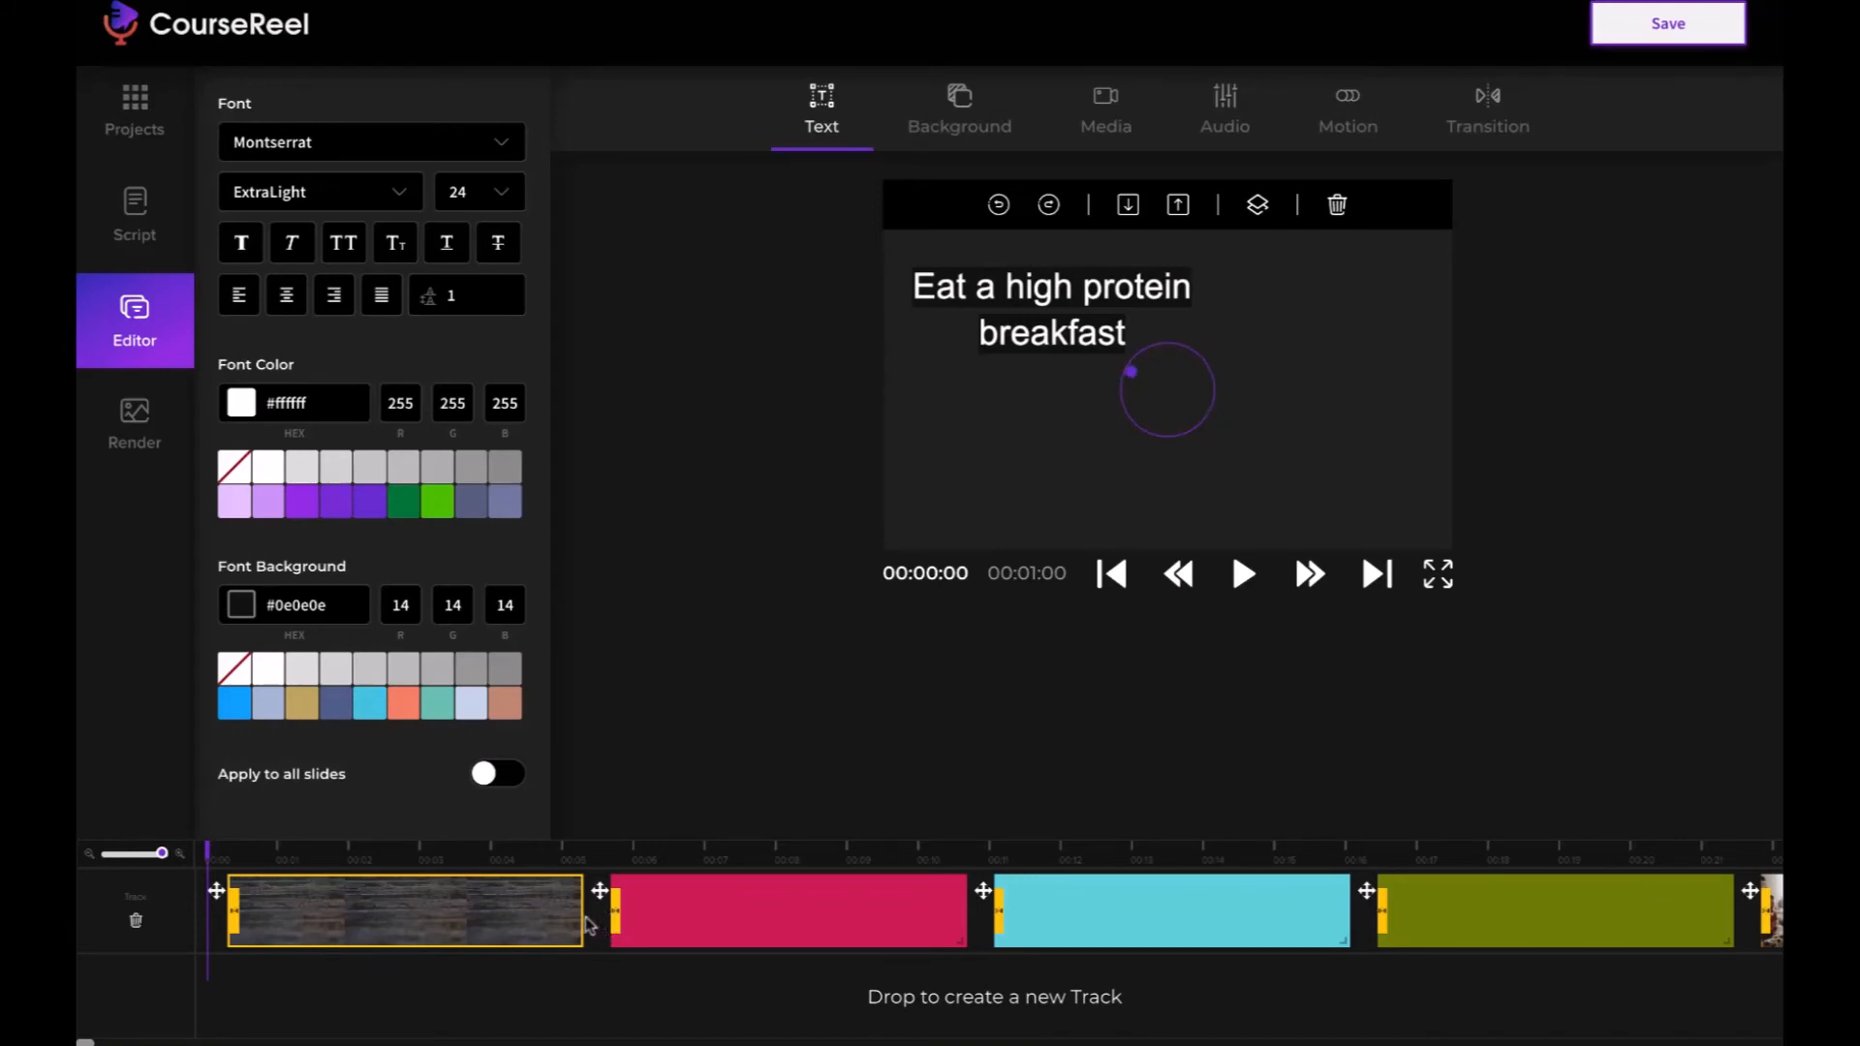
- Shorten the first slide to about 2 seconds and the second, pink slide to about 3 seconds on the timeline
left_click_drag(659, 924, 353, 917)
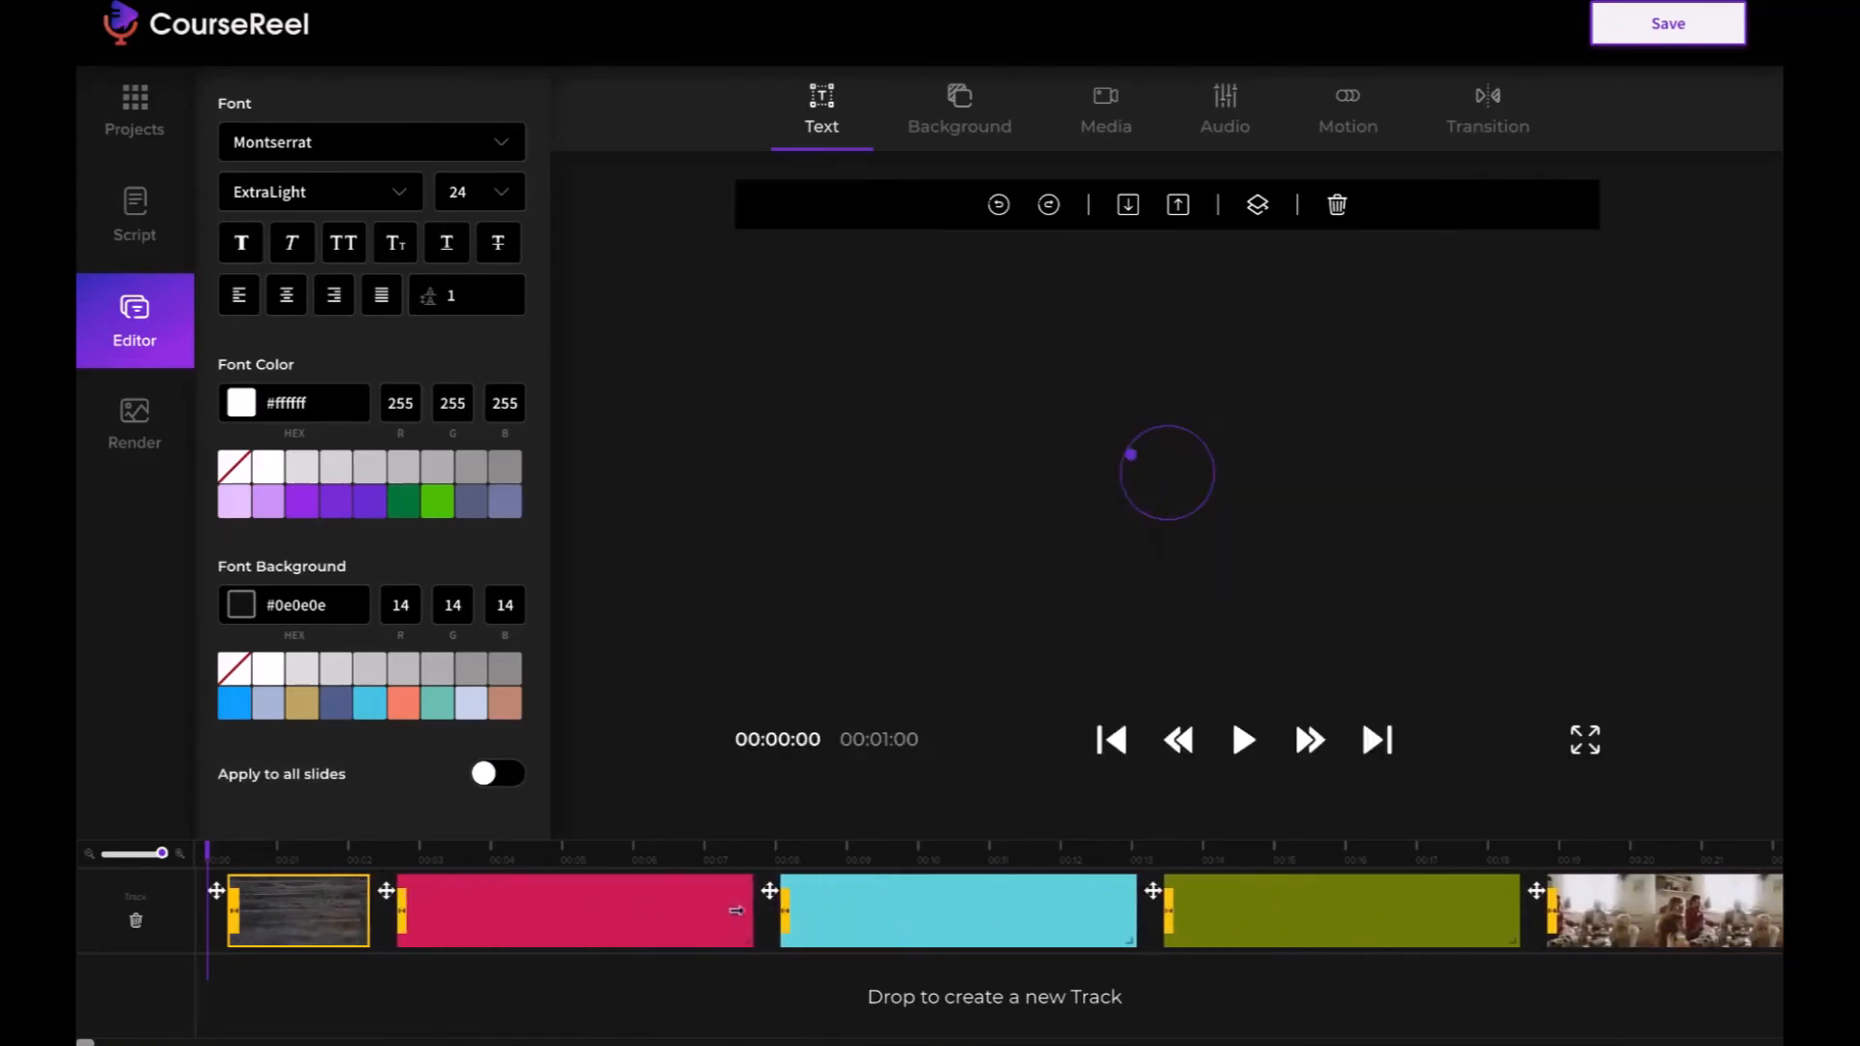
left_click_drag(762, 910, 605, 893)
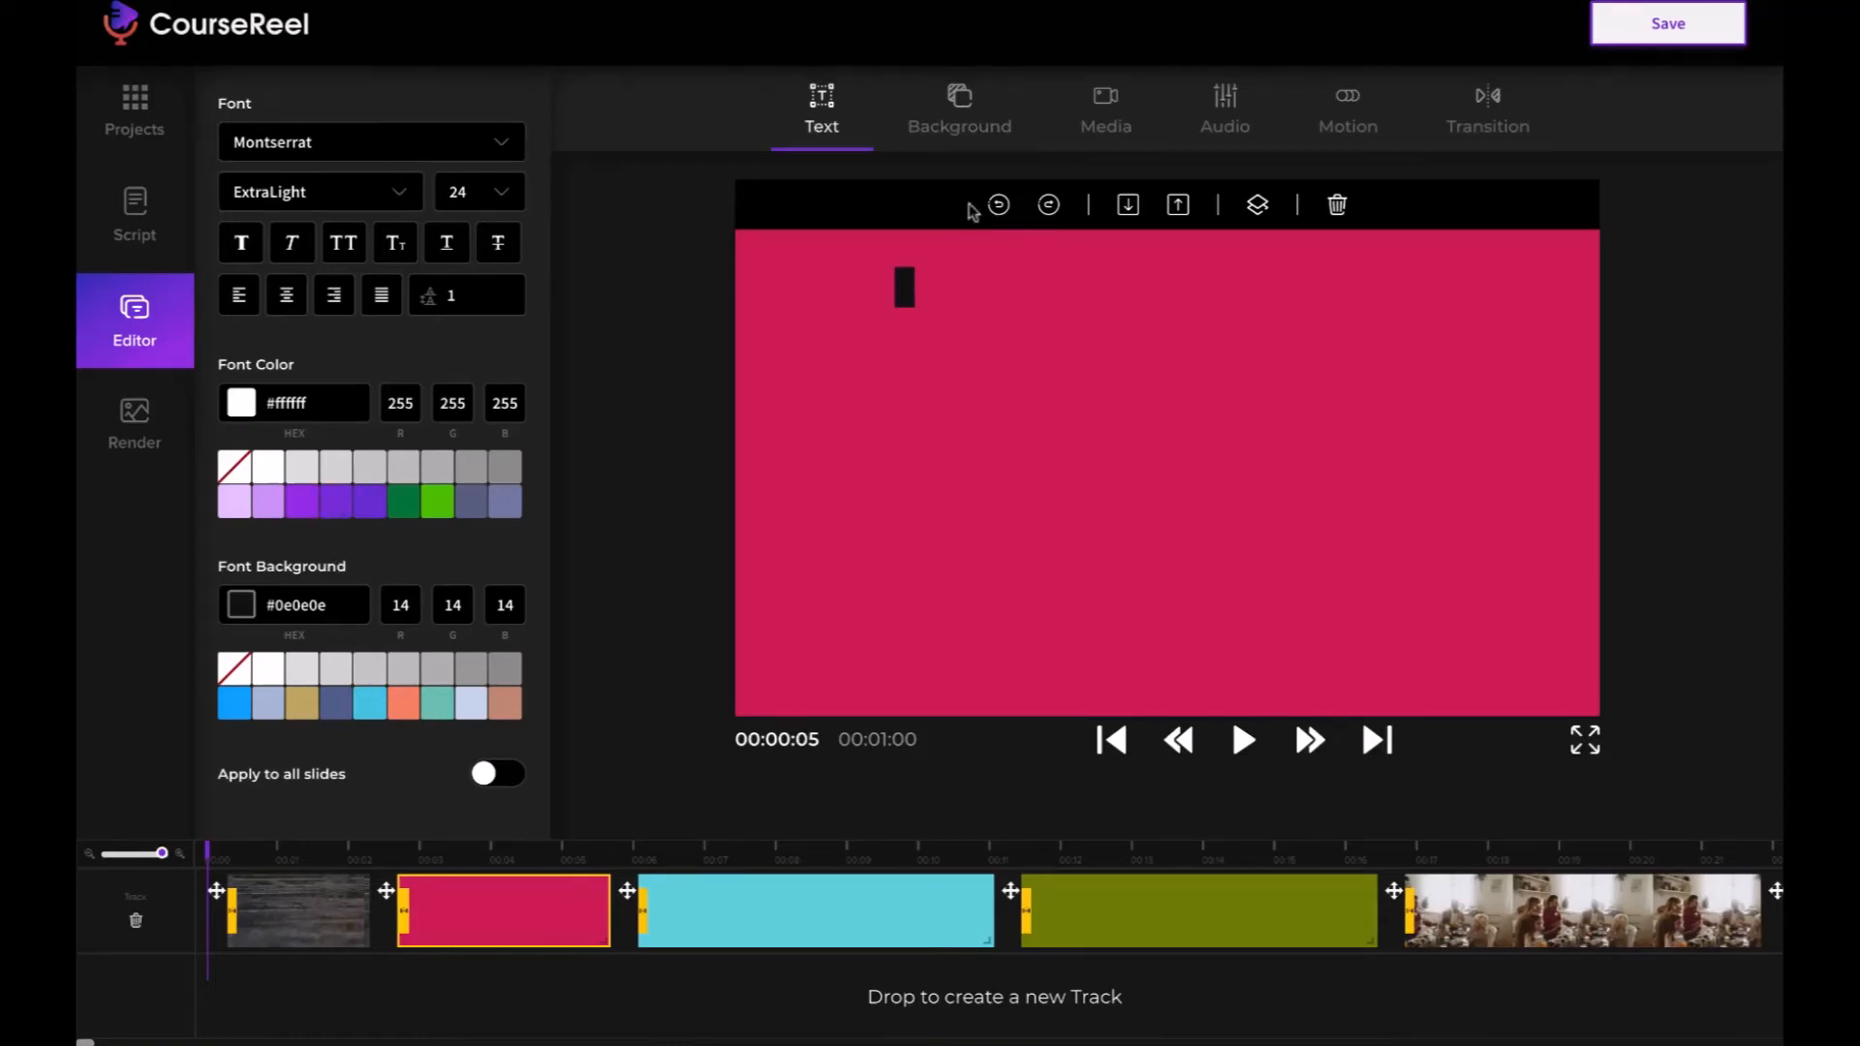
- Try background colours such as #606888 on the second slide, and replace them with the evergreen-branches clip from a video search for "artificial intelegence"
left_click(933, 131)
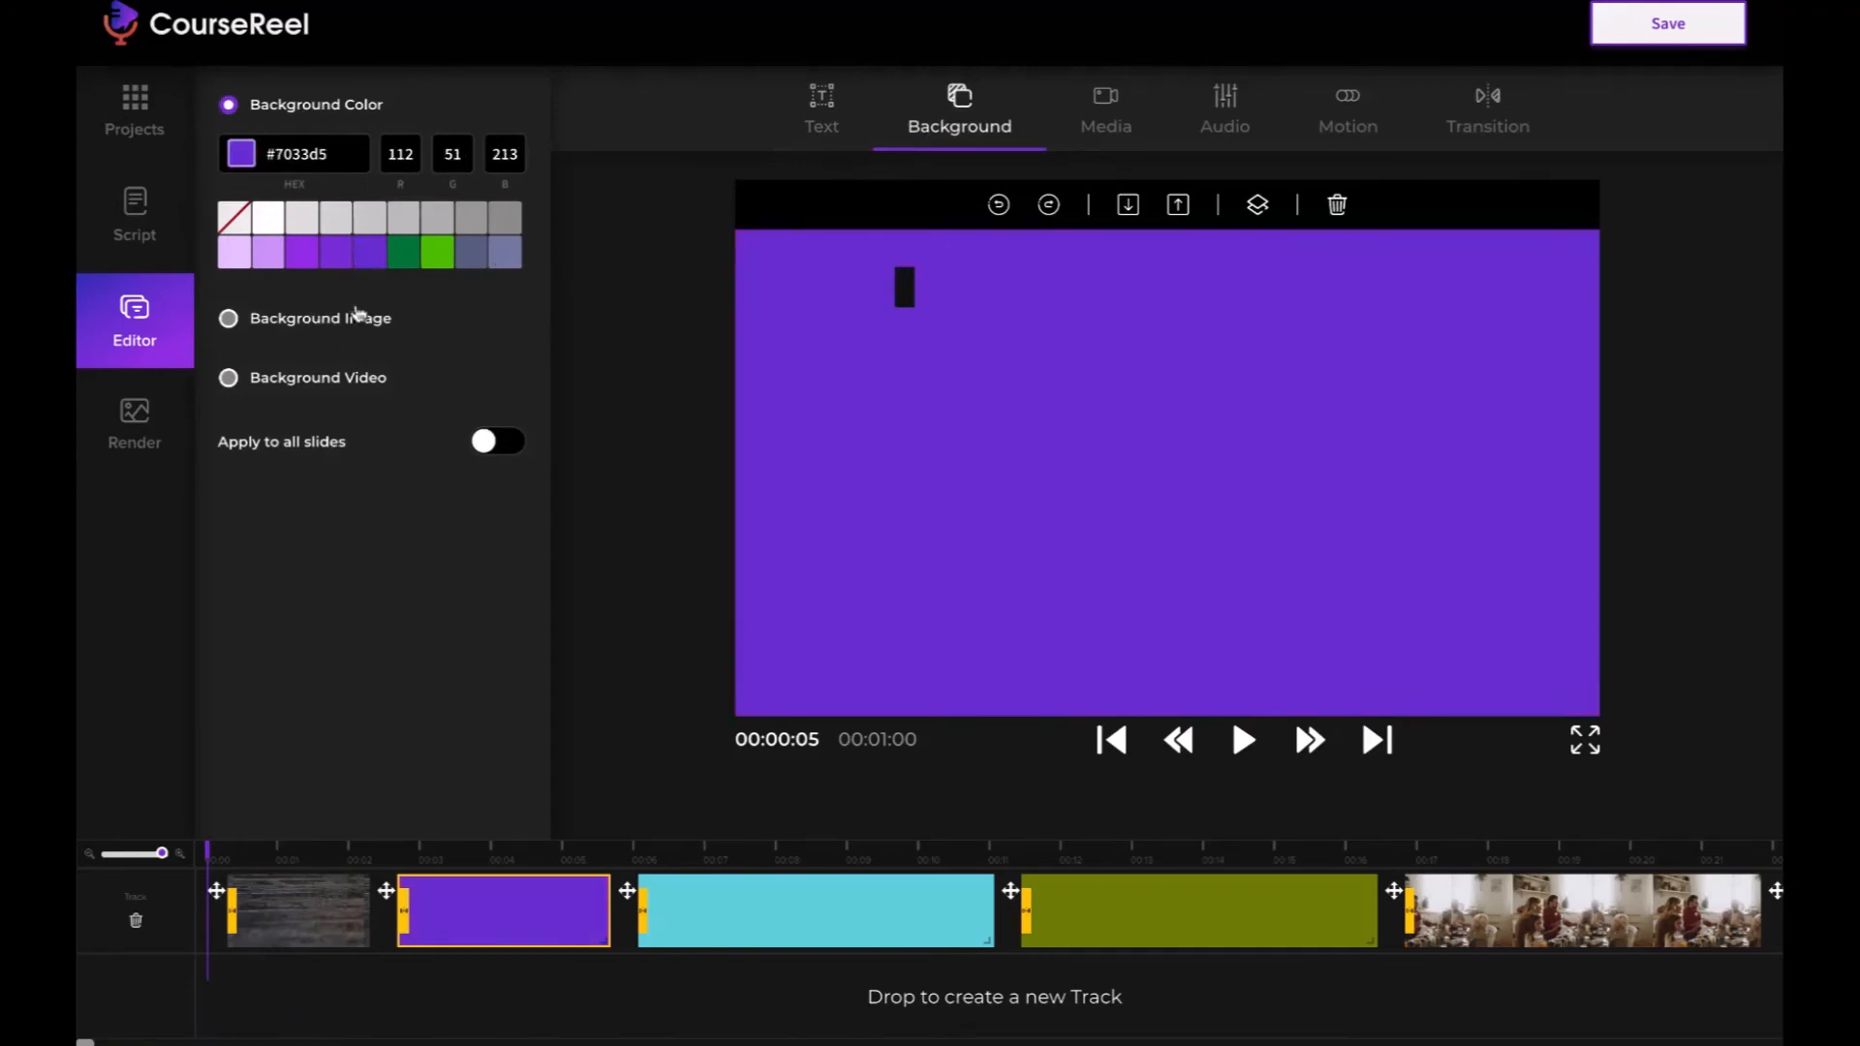
left_click(461, 255)
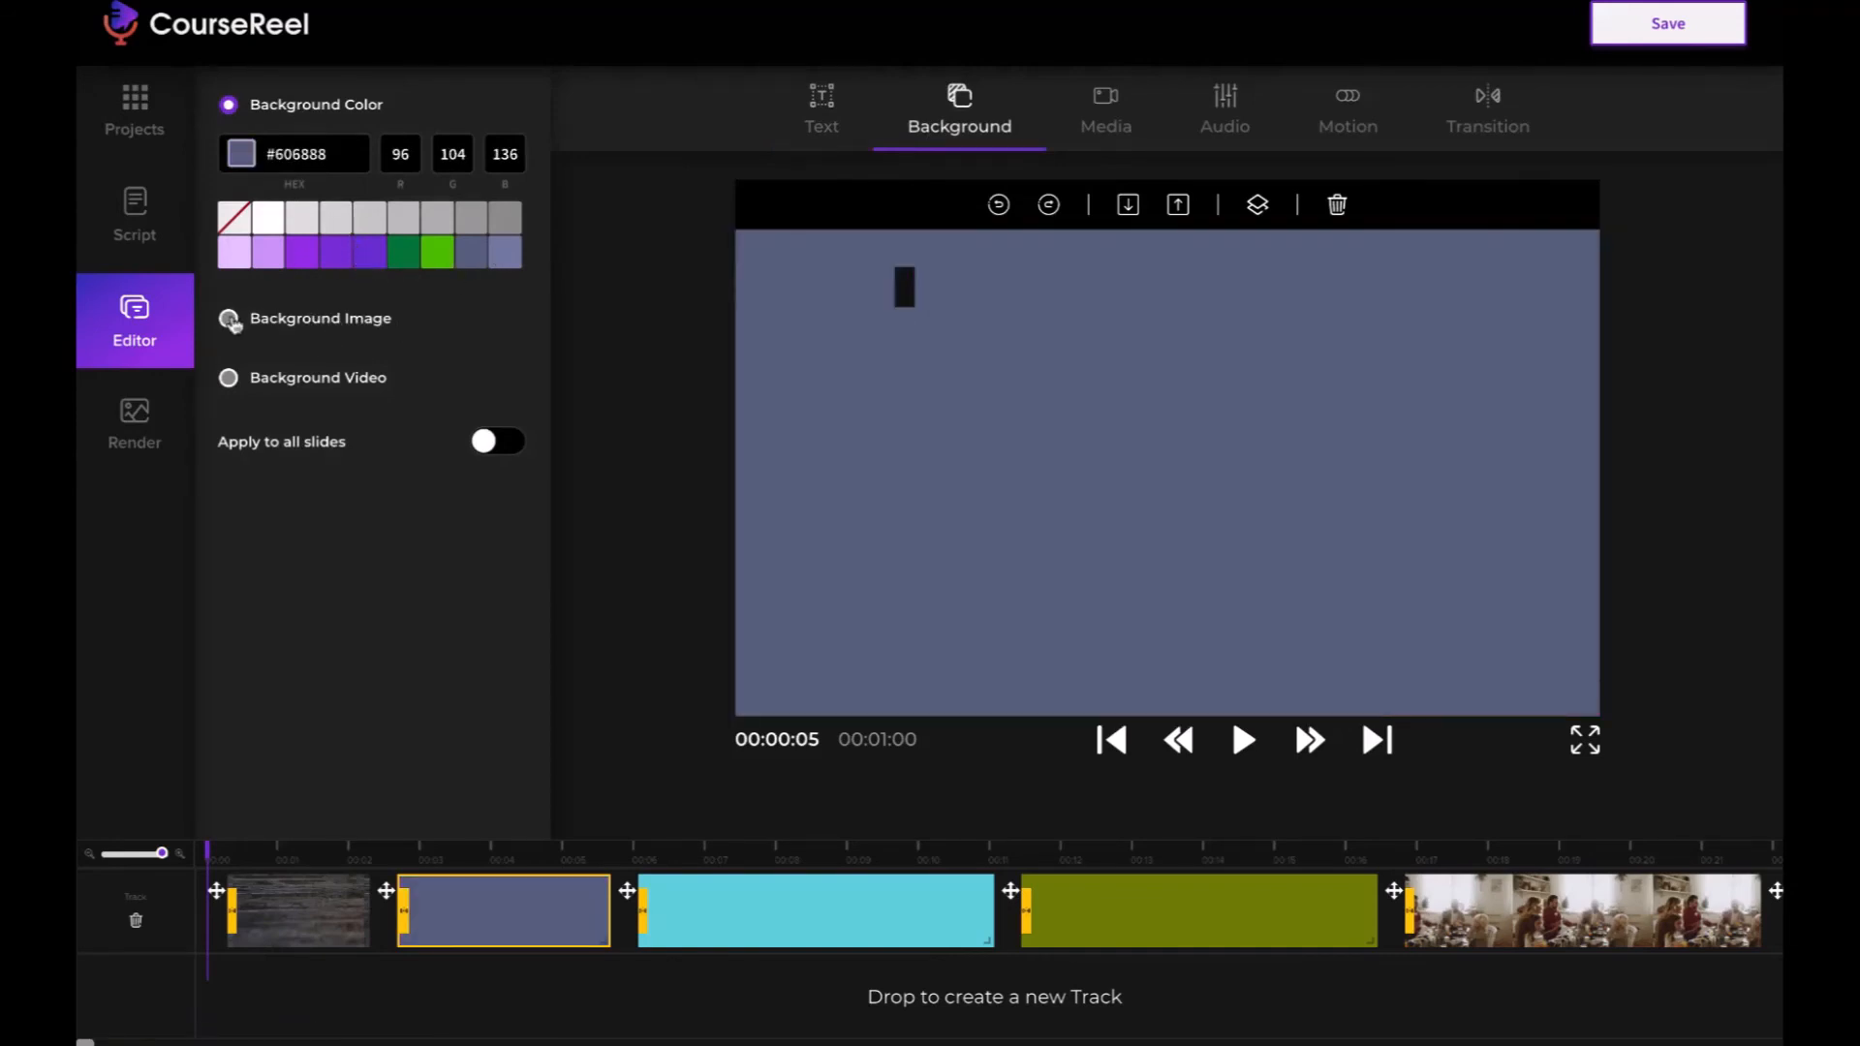
left_click(228, 380)
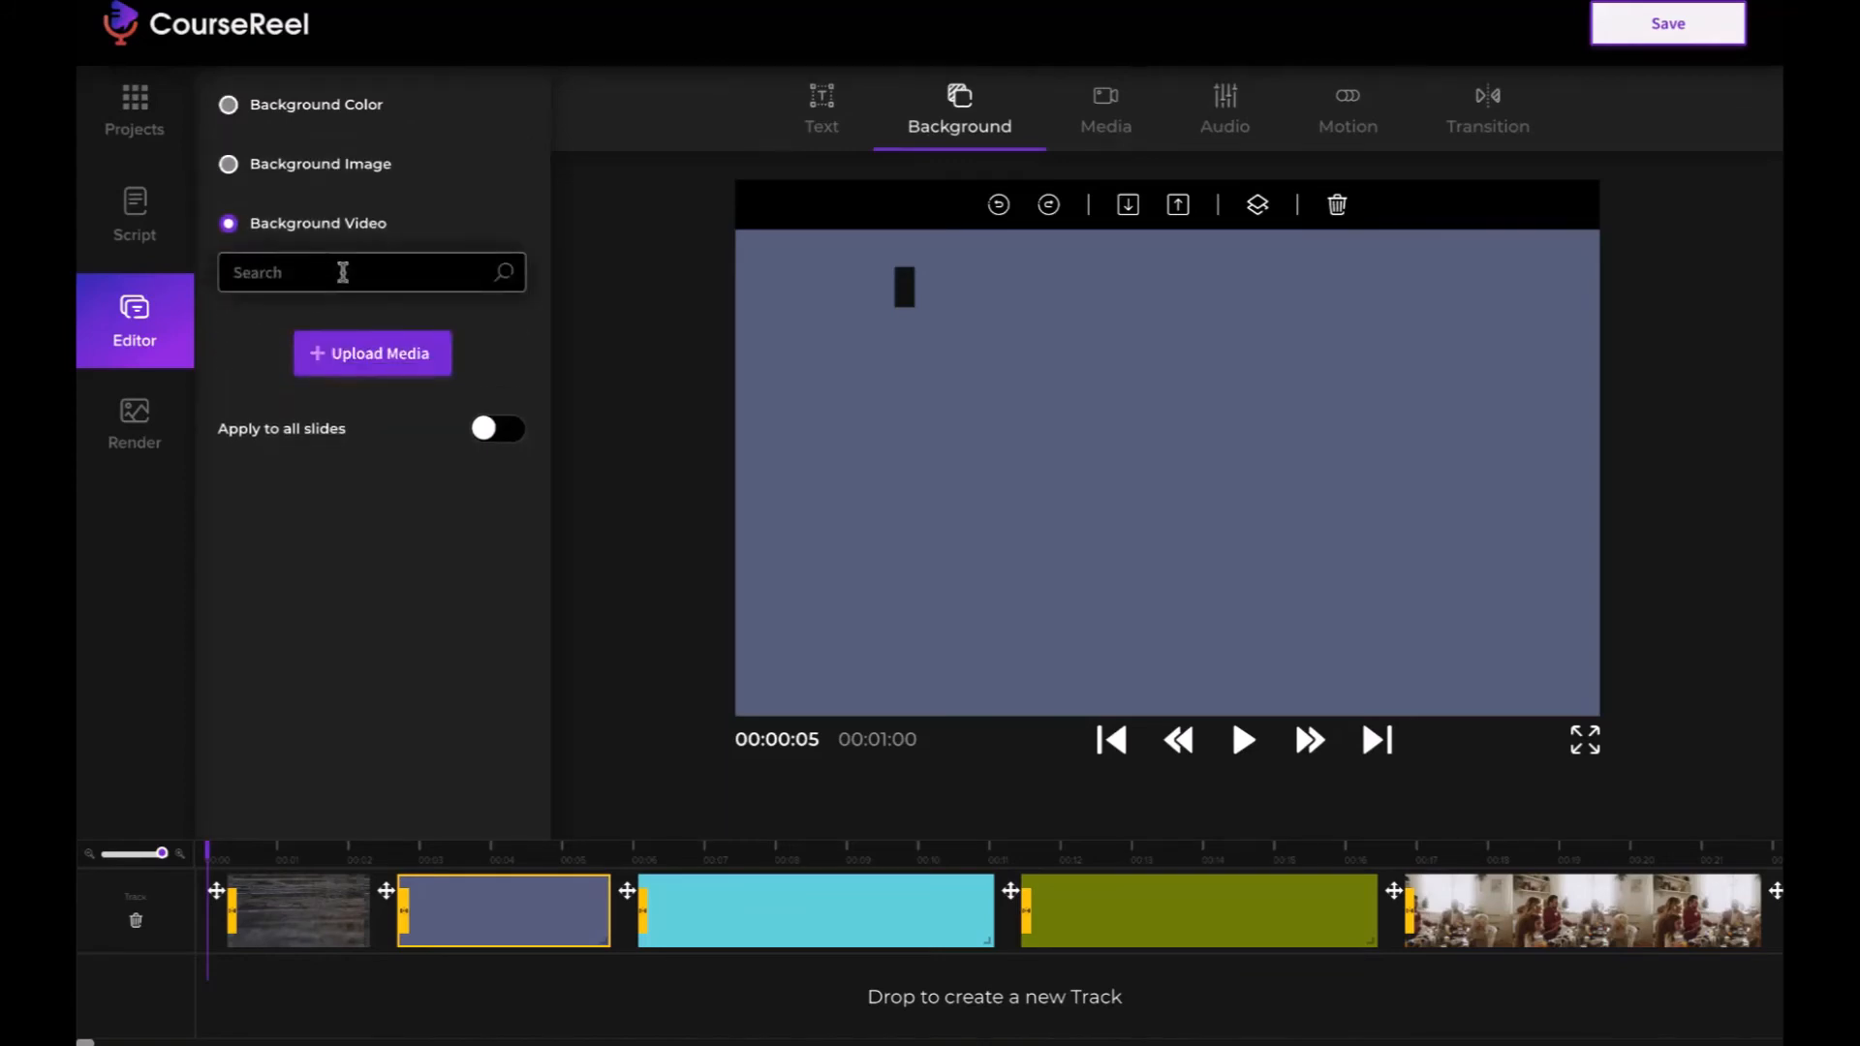
left_click(343, 272)
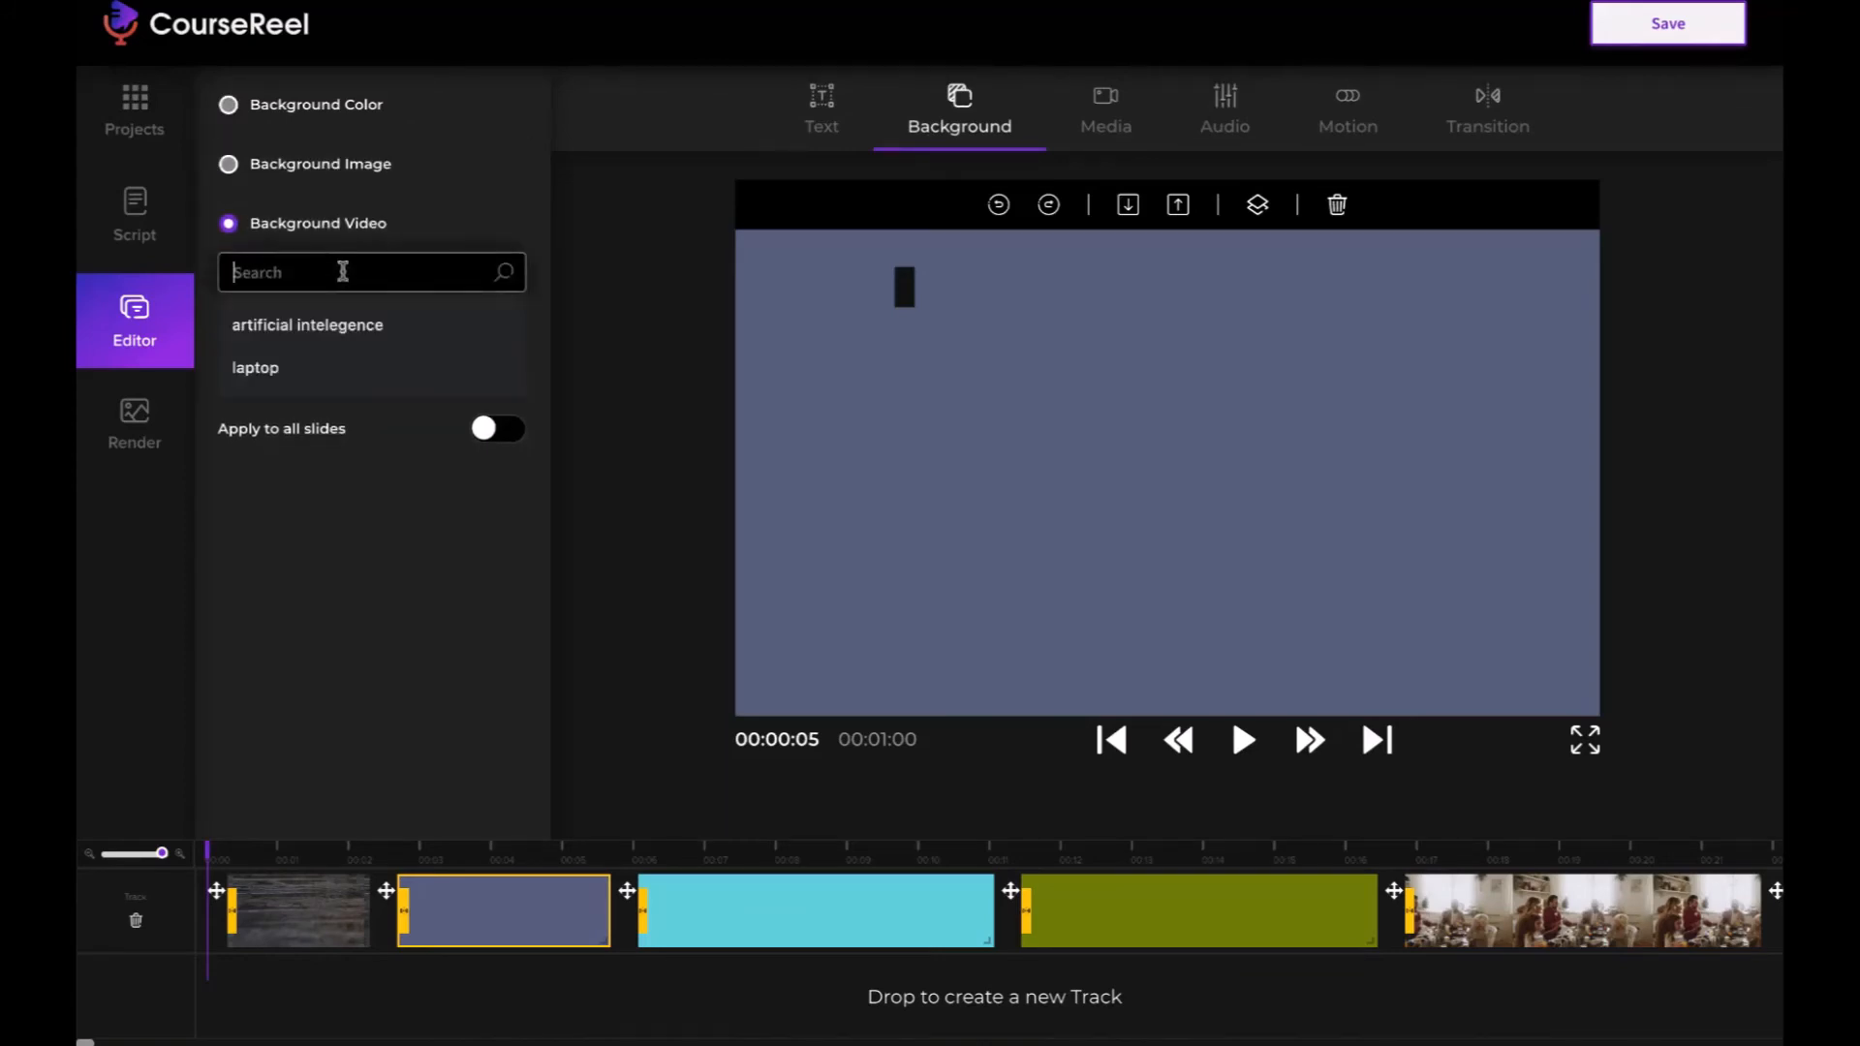
left_click(310, 326)
key("Return")
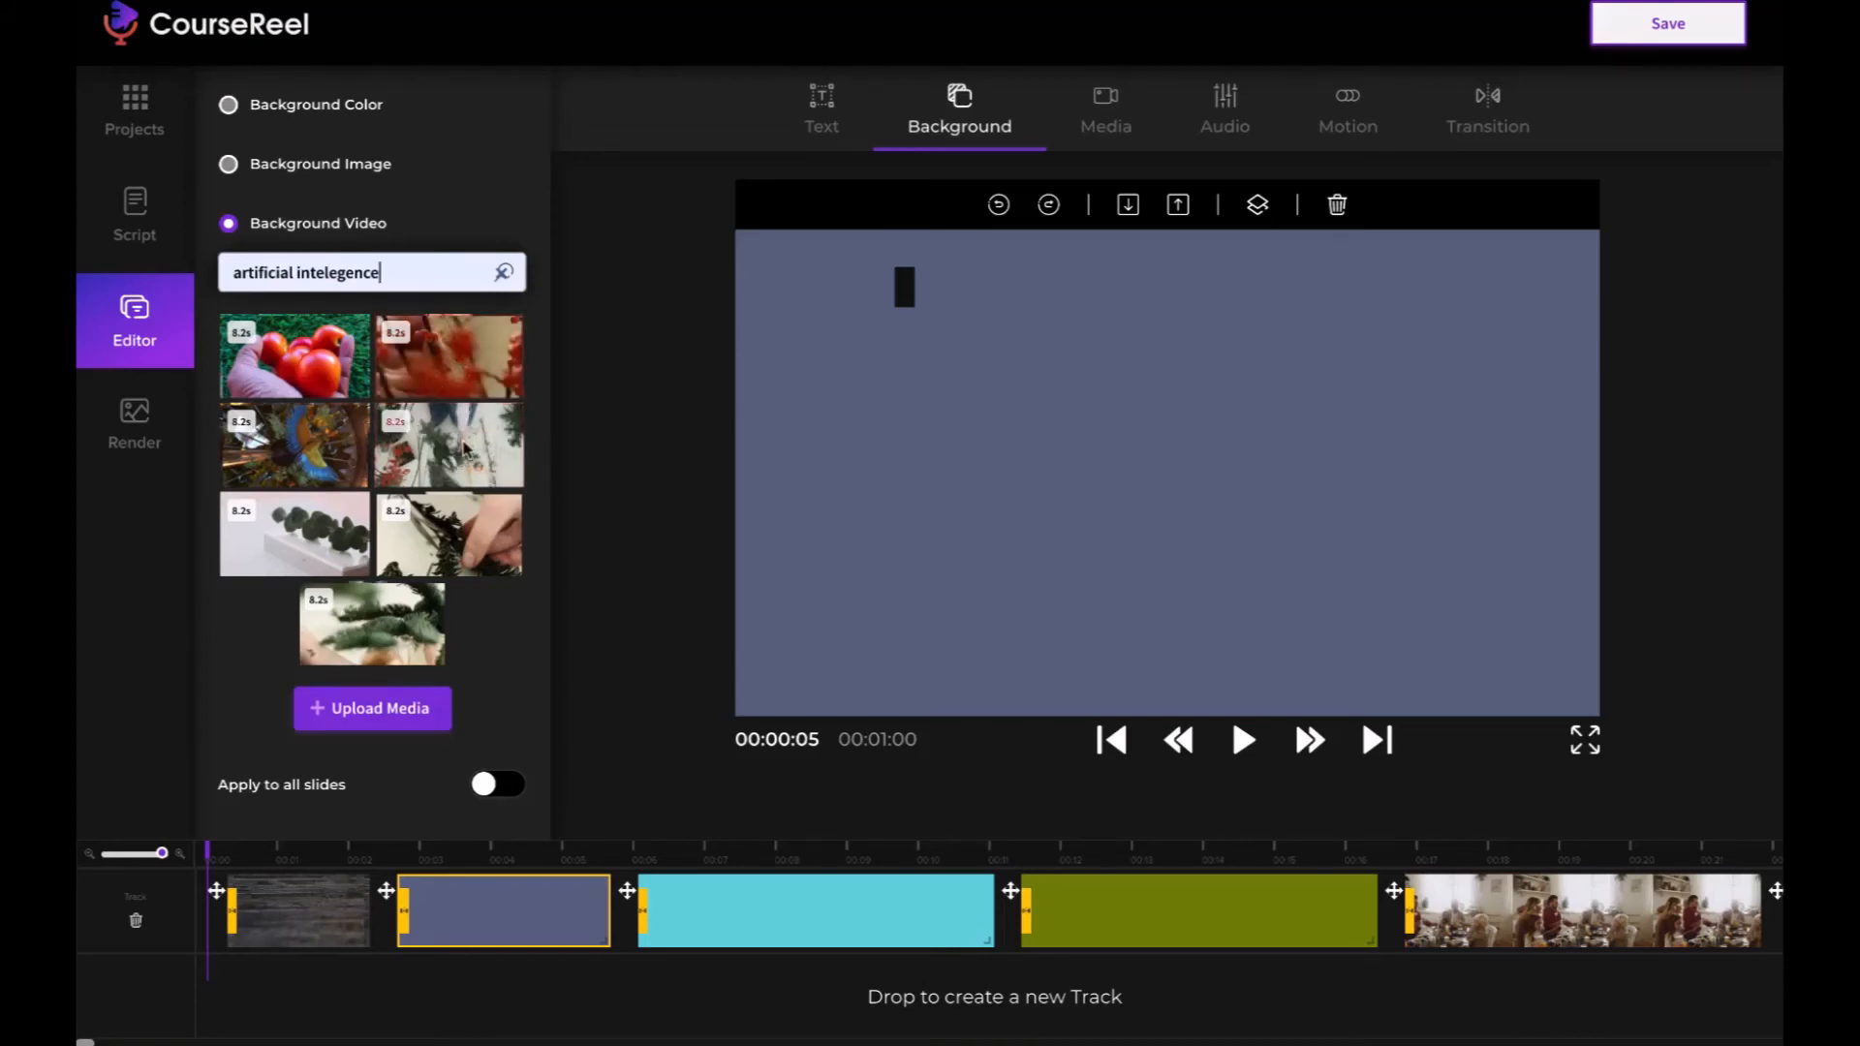
left_click(437, 466)
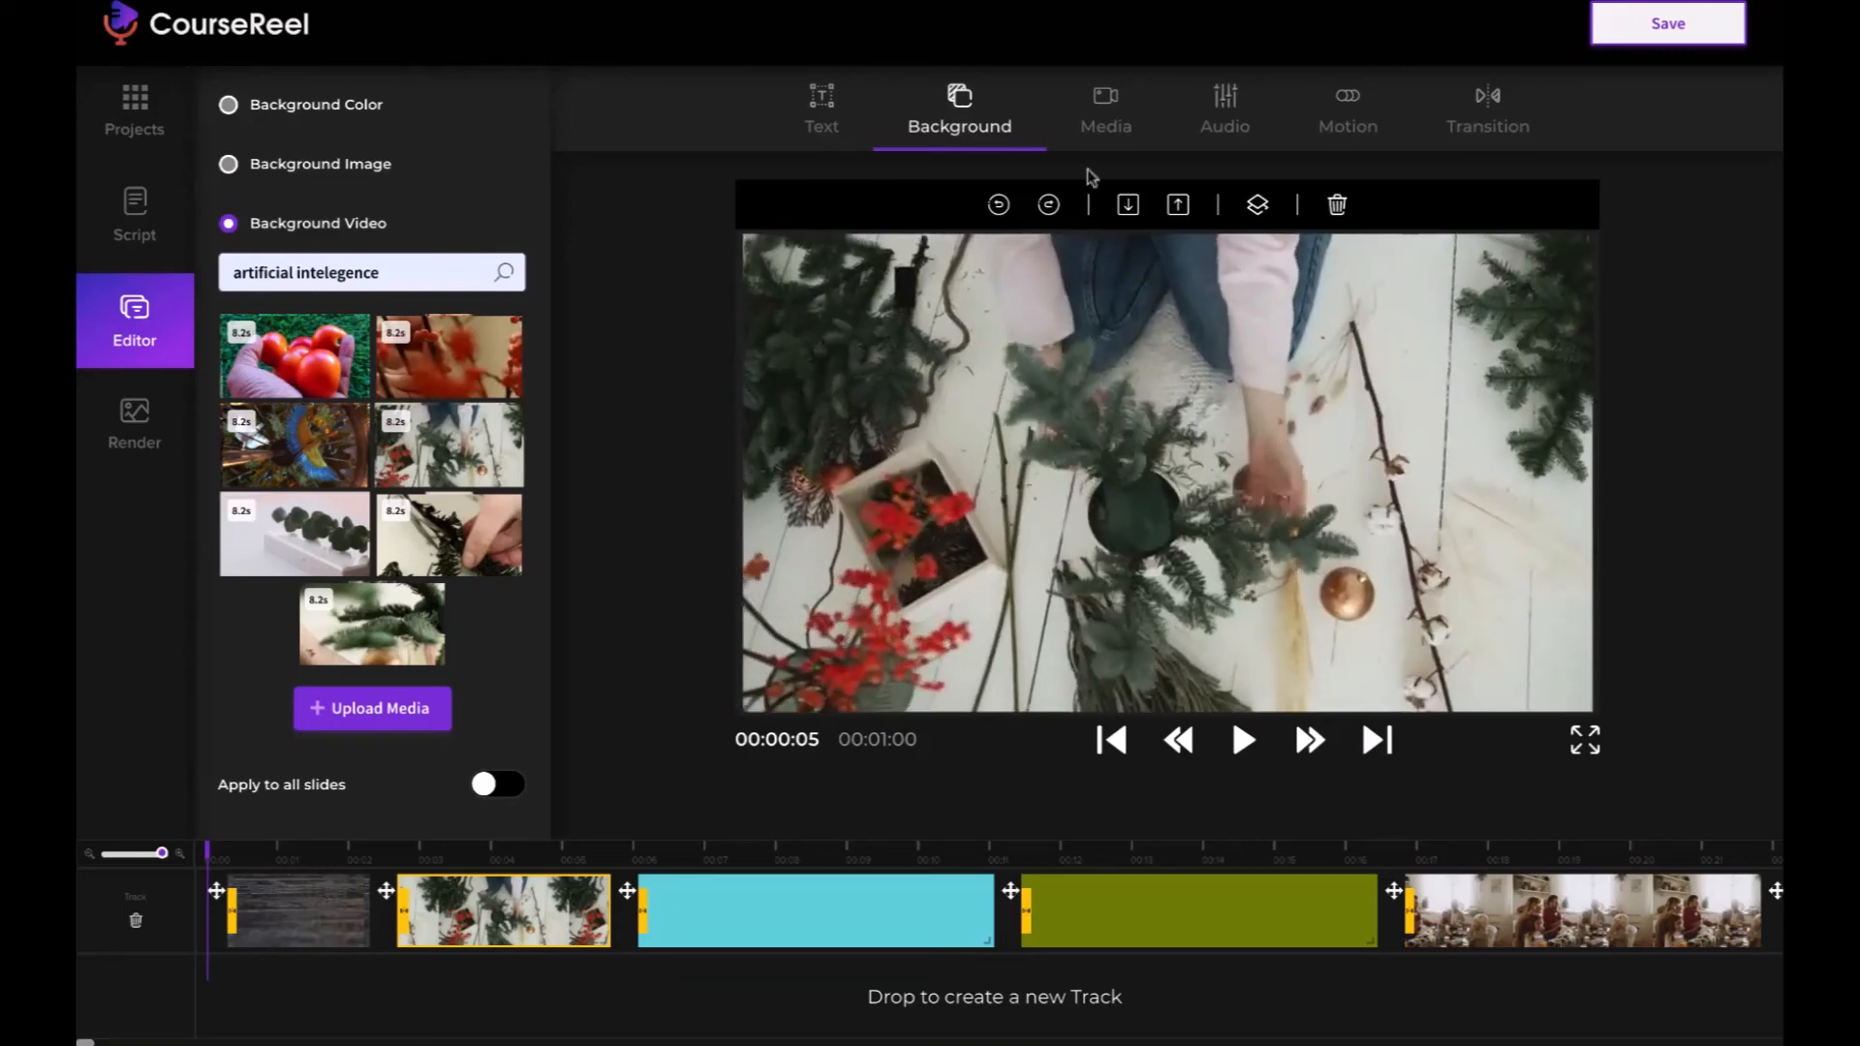
- Enter "Text" in the second slide's text box and move it to the lower centre of the slide
left_click(1107, 128)
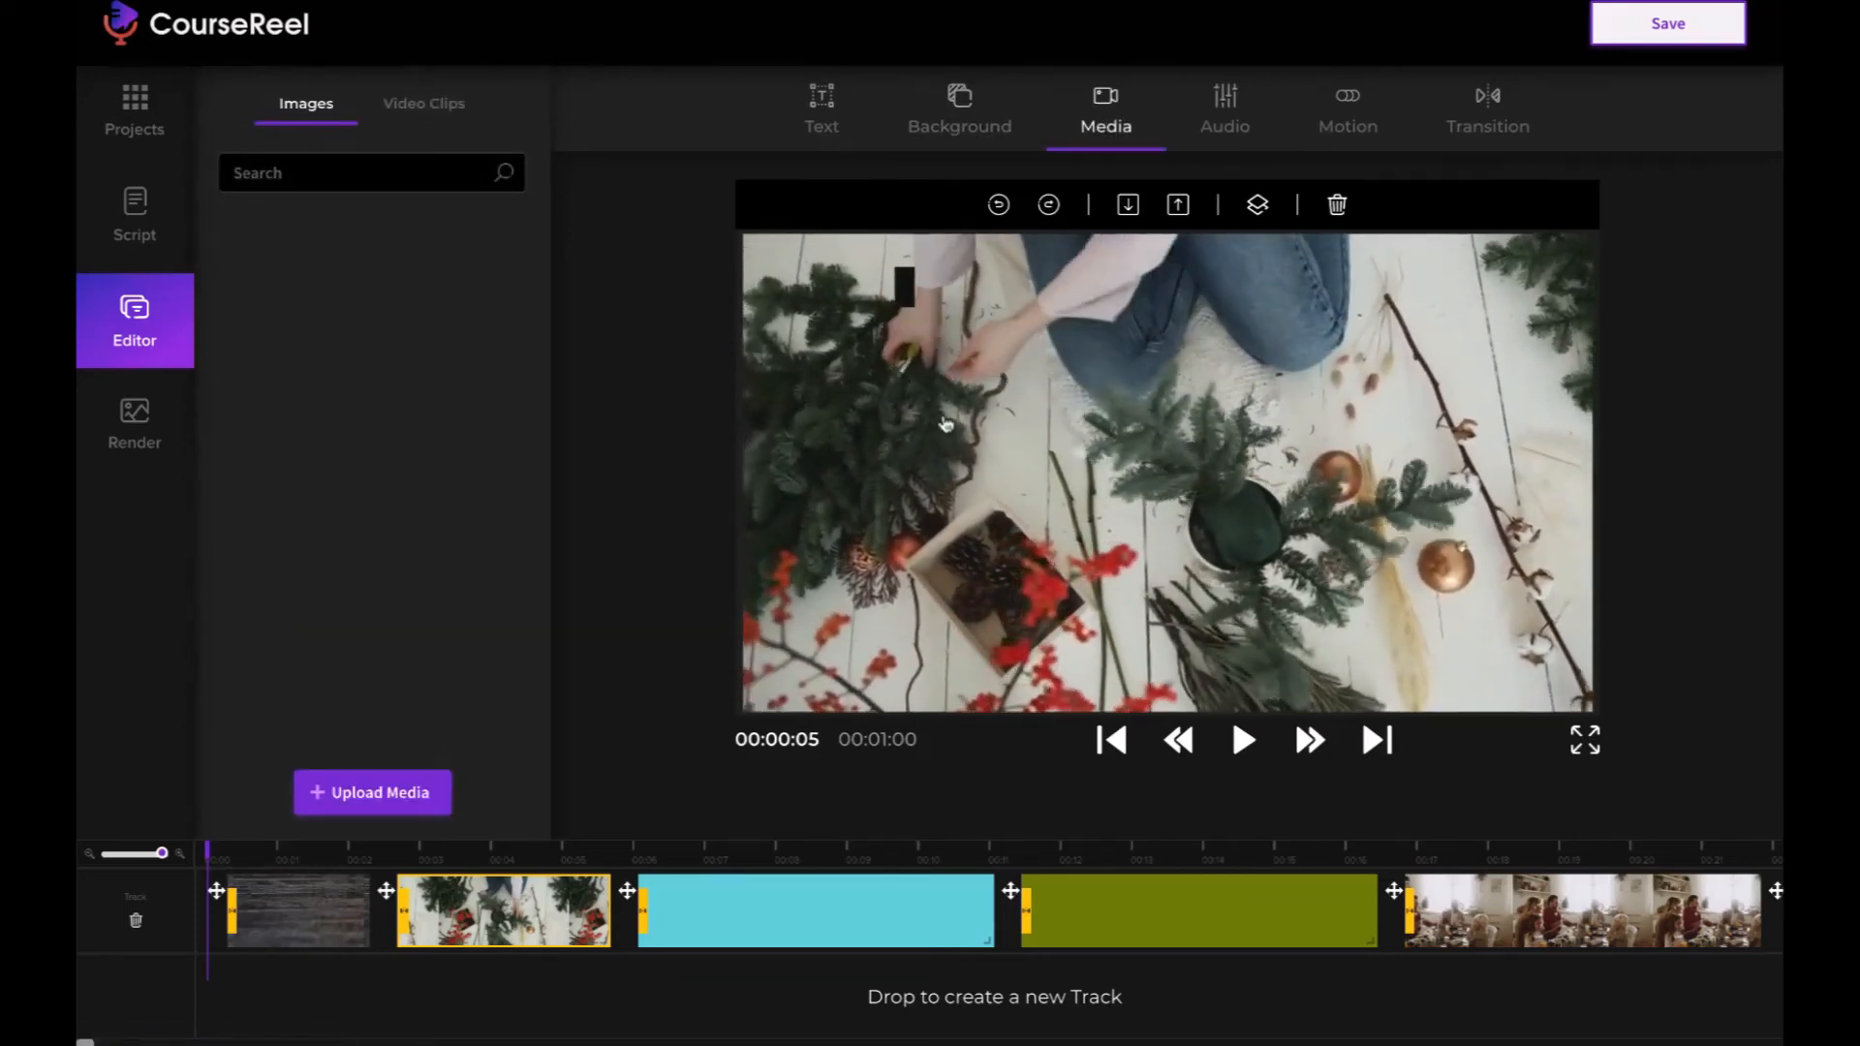
left_click(908, 296)
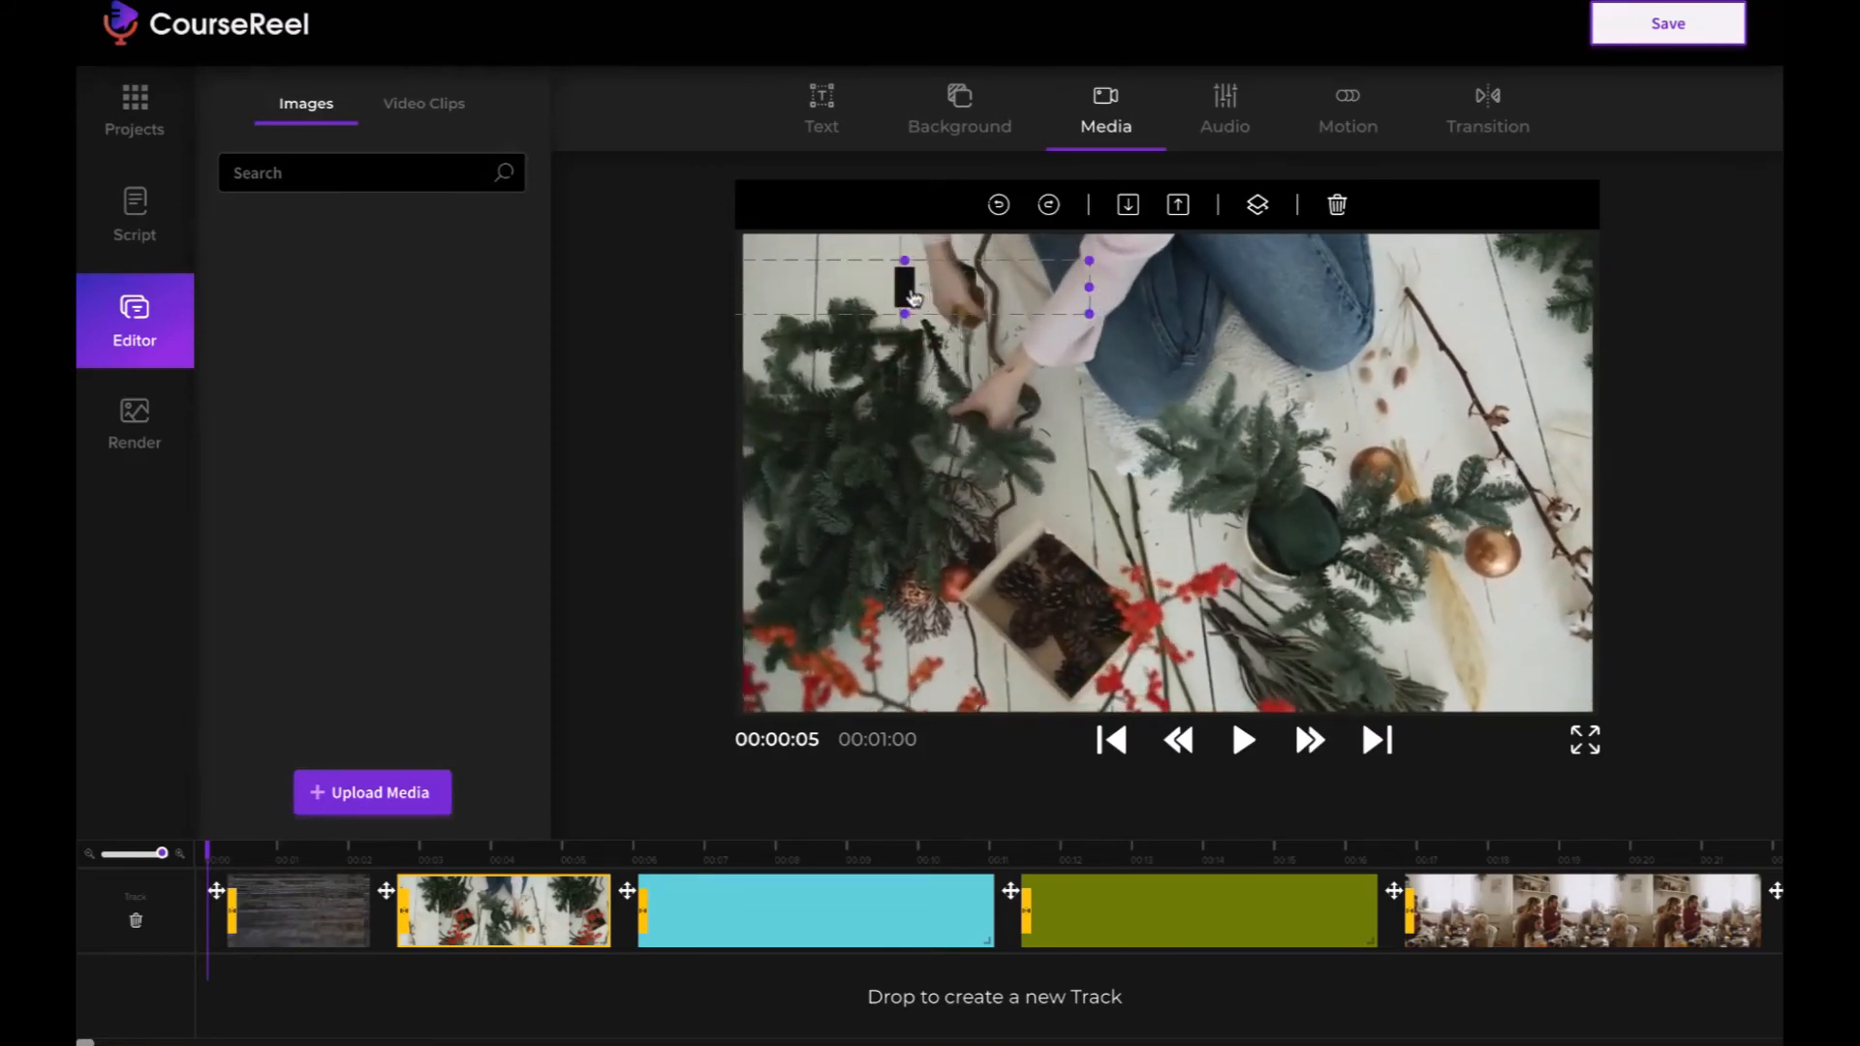
left_click(911, 298)
left_click_drag(898, 289, 928, 288)
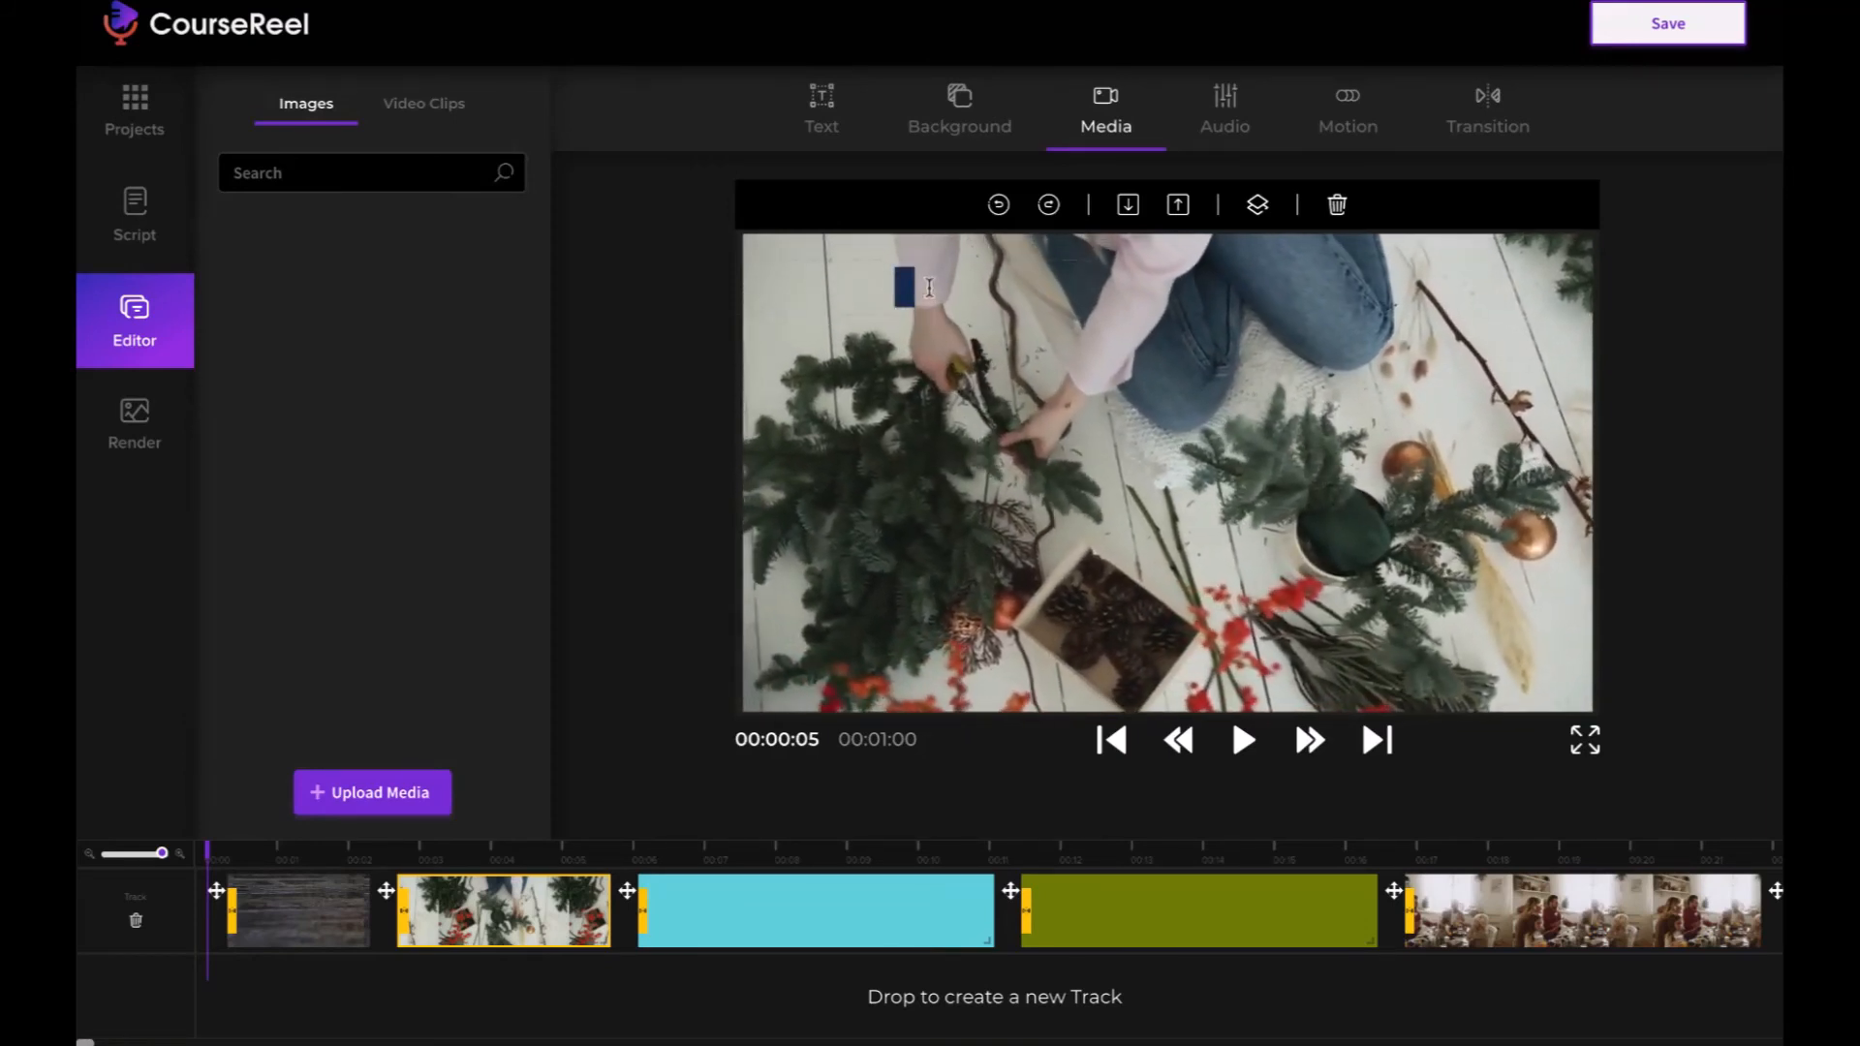
type("Text")
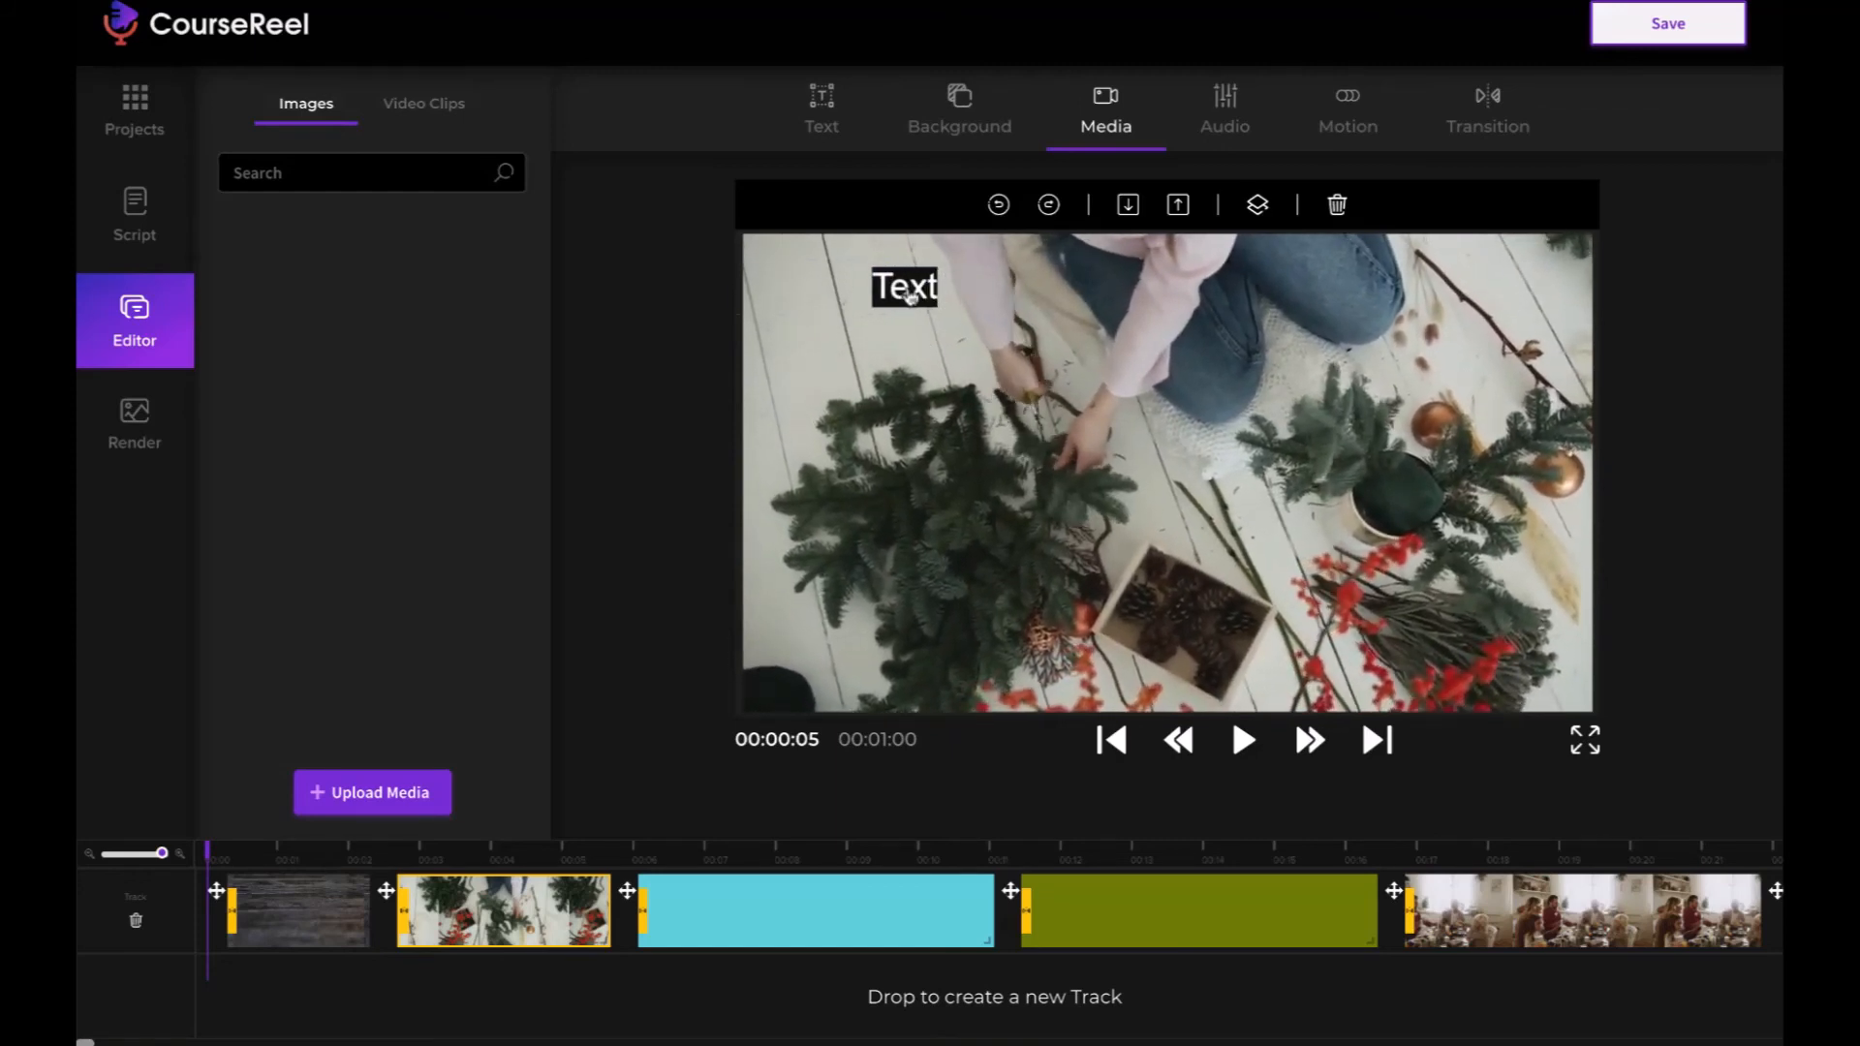
left_click(909, 288)
left_click_drag(909, 289, 1188, 669)
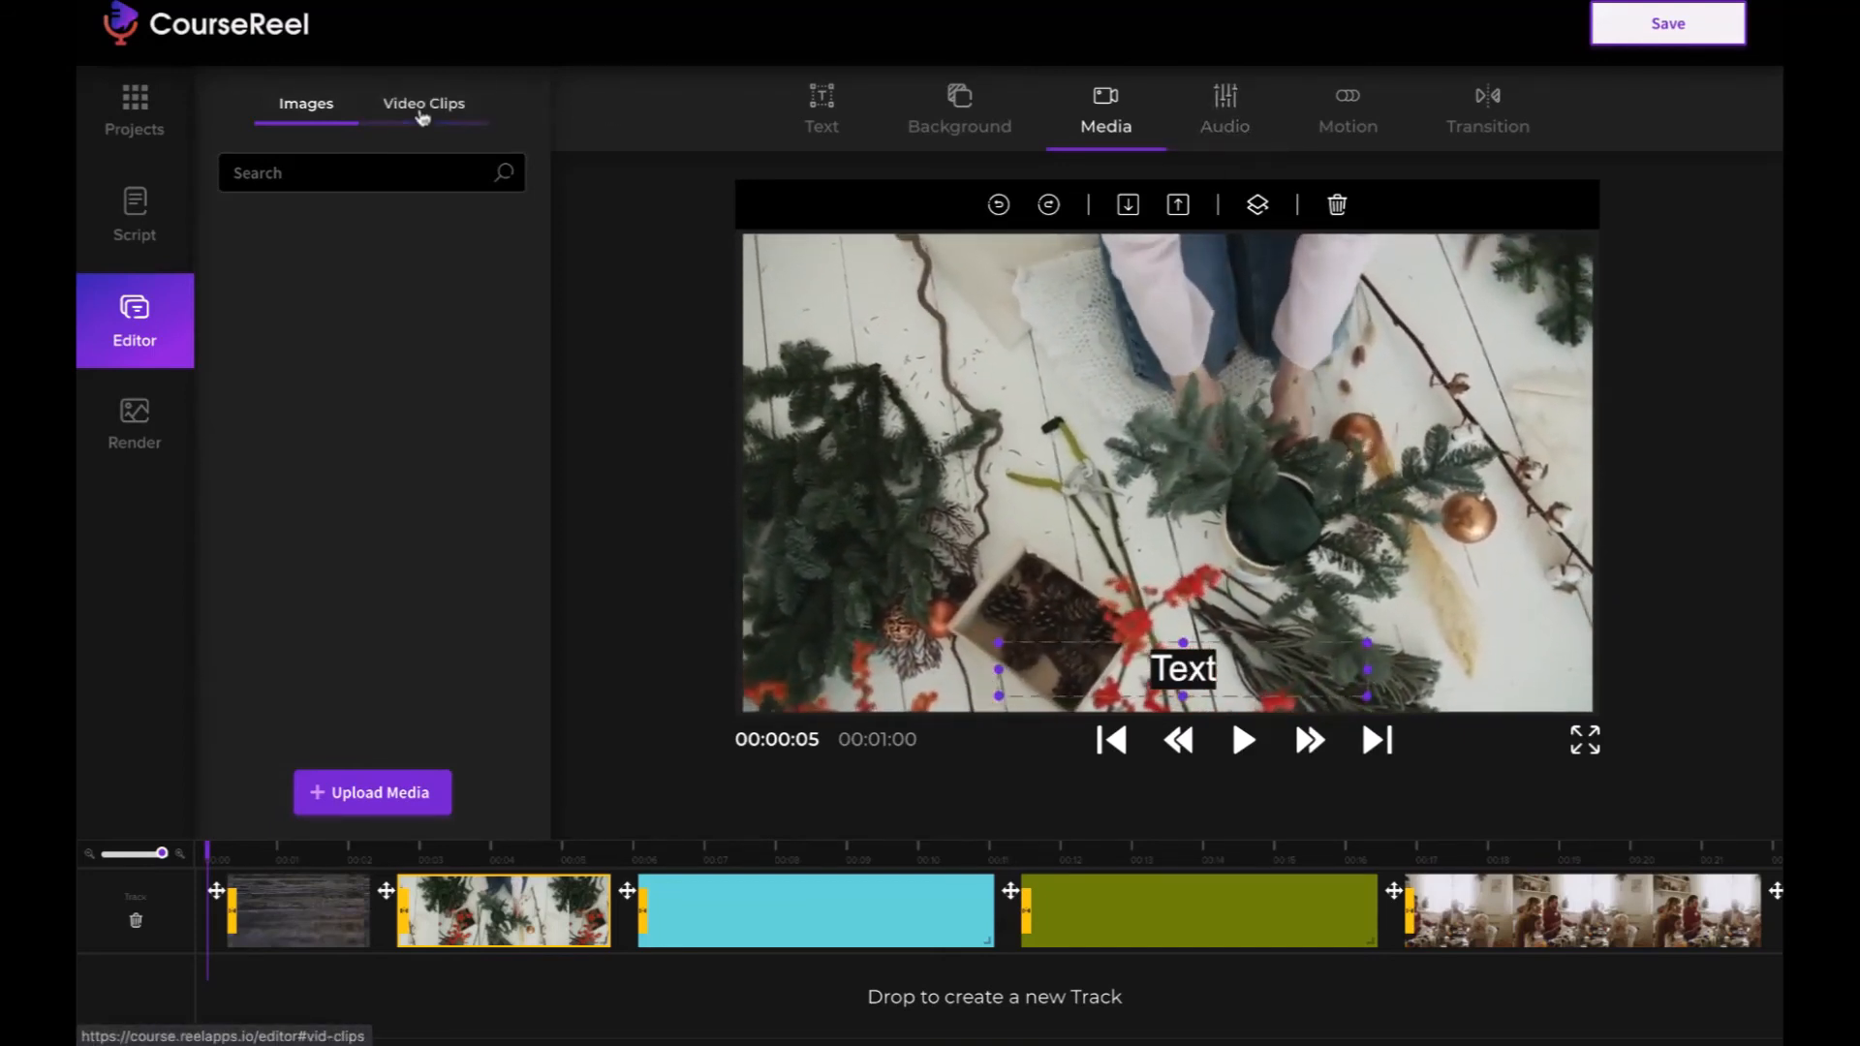
- Search the media images for "tree"
left_click(424, 106)
left_click(298, 113)
left_click(303, 175)
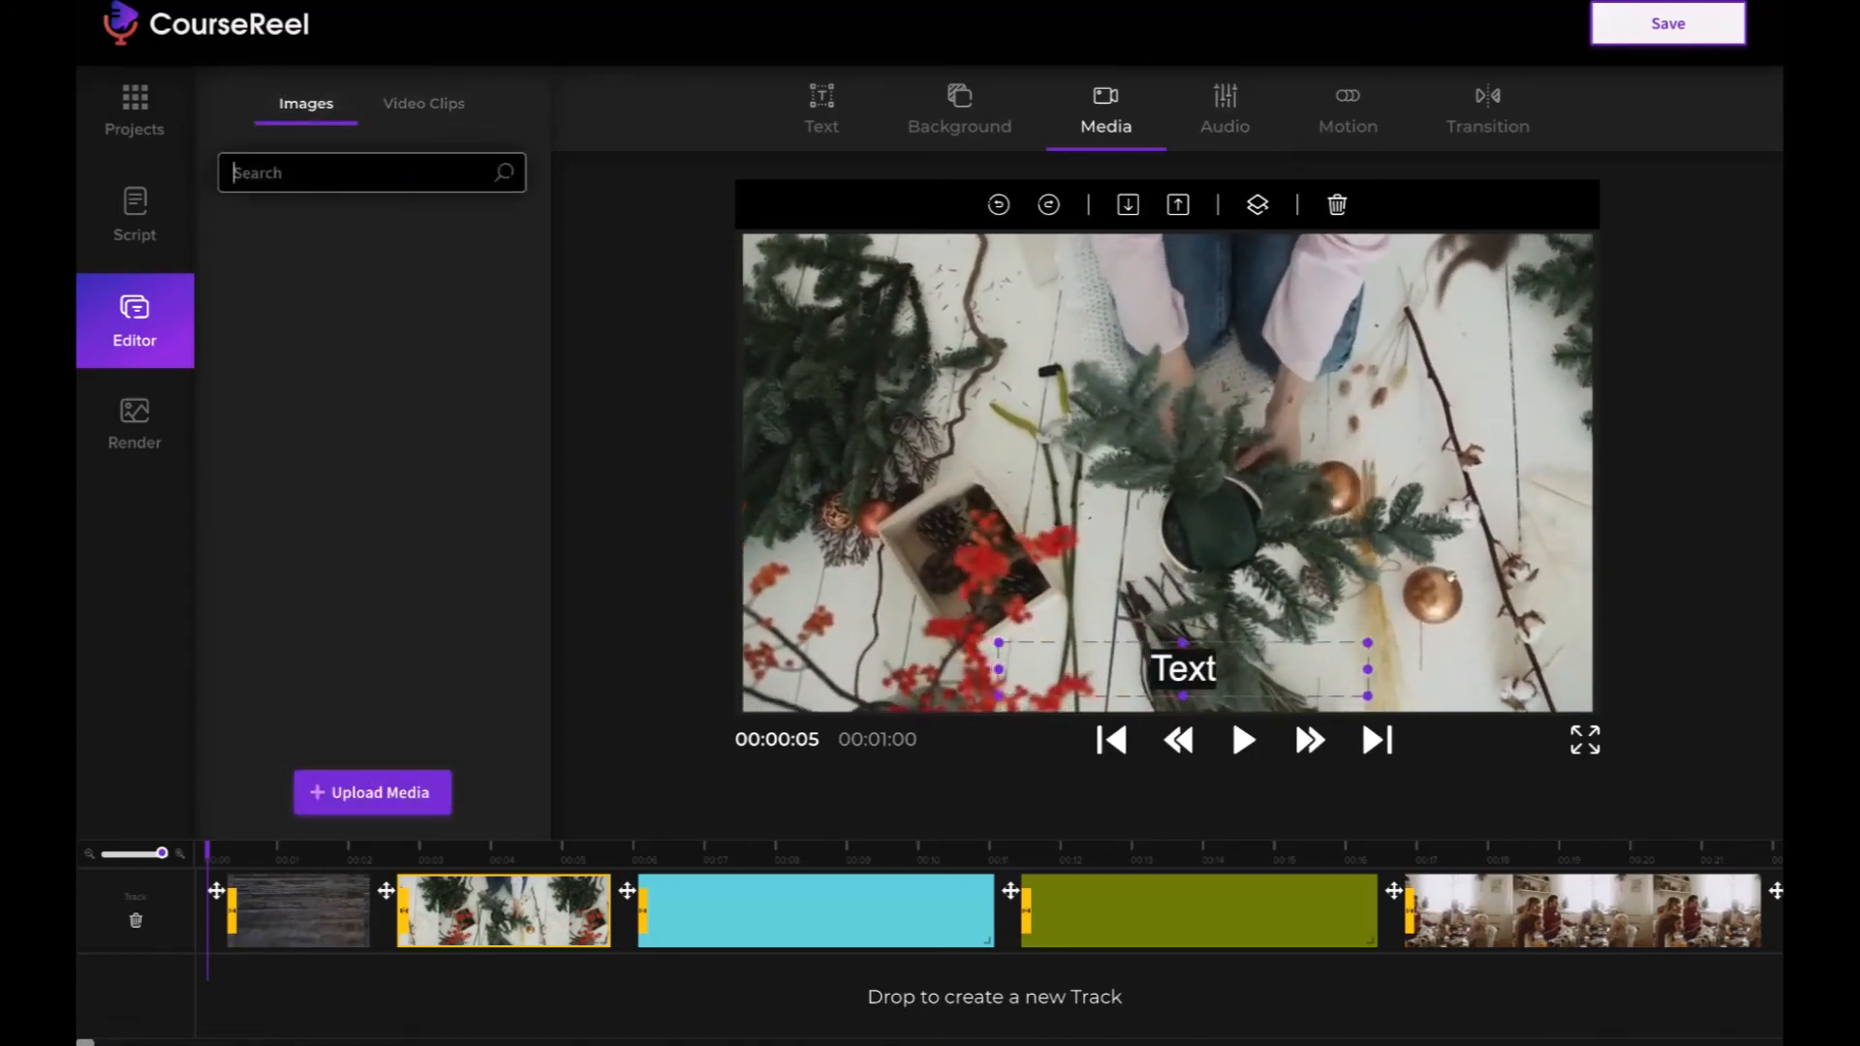
type("tree")
key("Return")
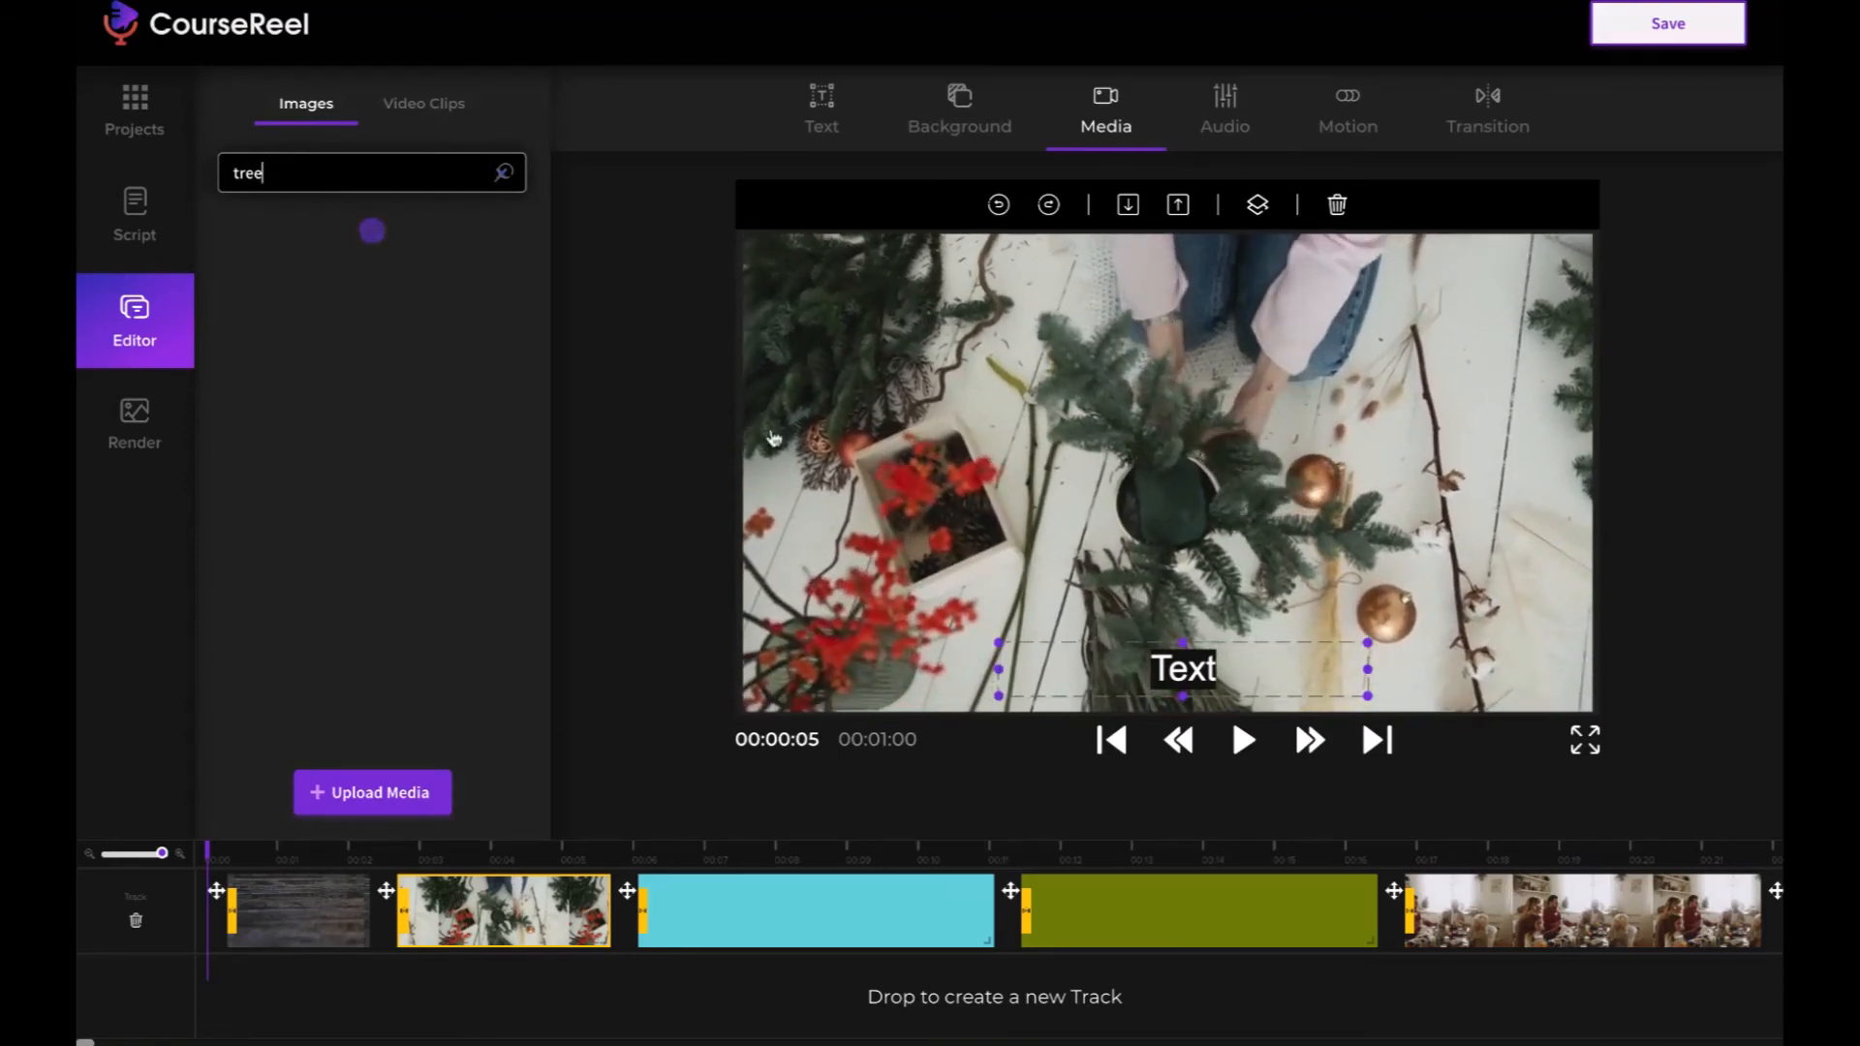
- Look through the audio options and the library of background music tracks
left_click(1229, 114)
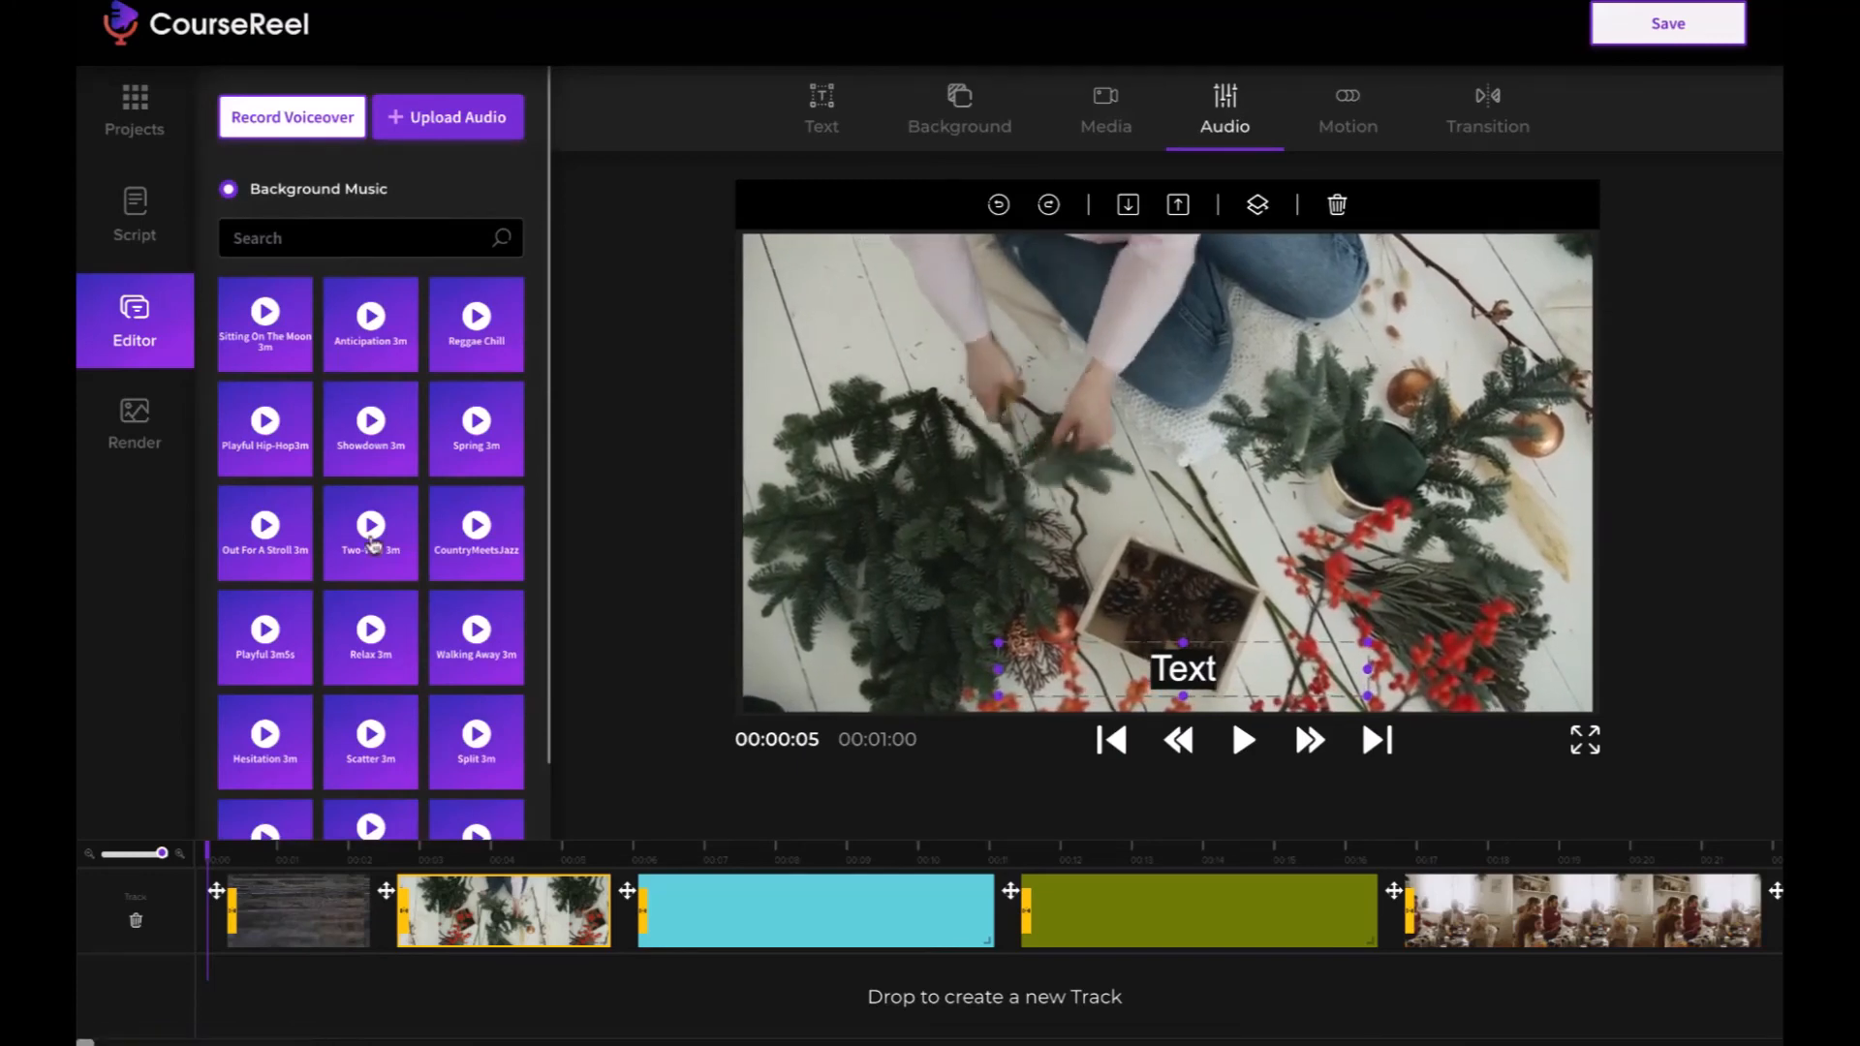
scroll(371, 542, "down", 2)
scroll(378, 388, "up", 2)
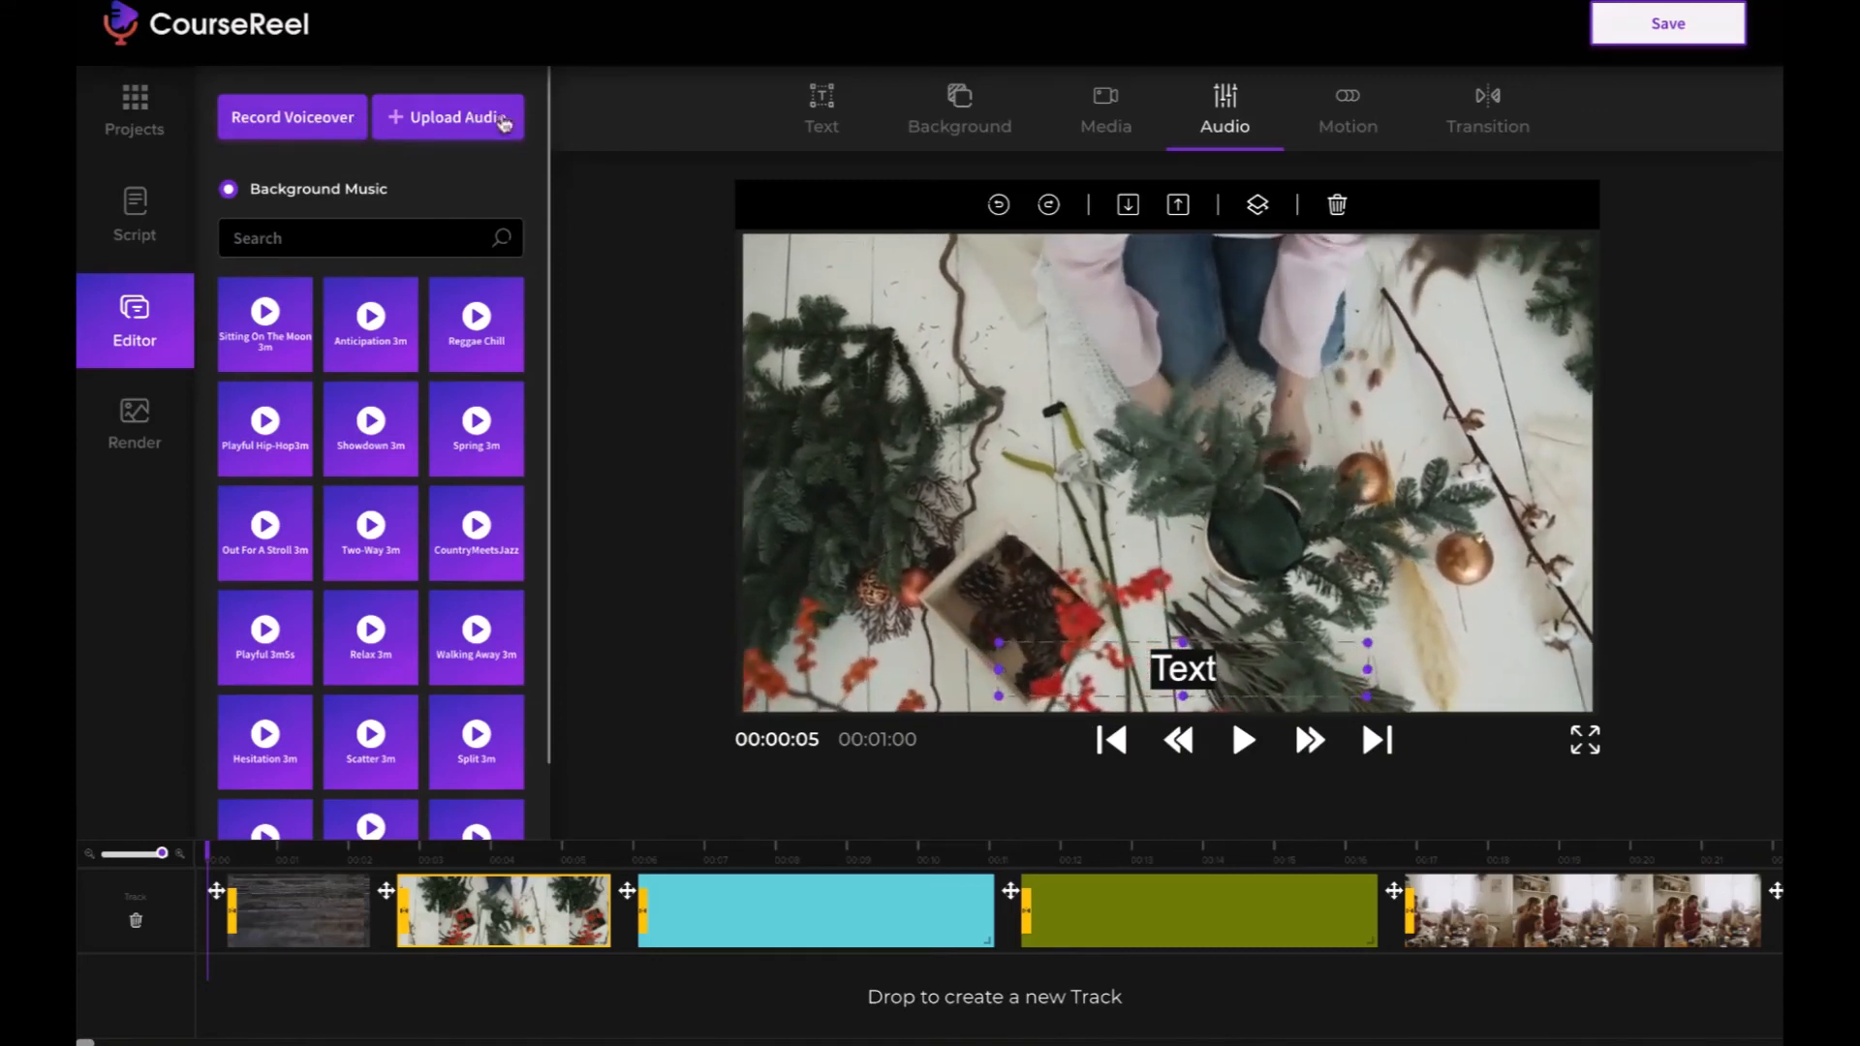
scroll(385, 334, "down", 2)
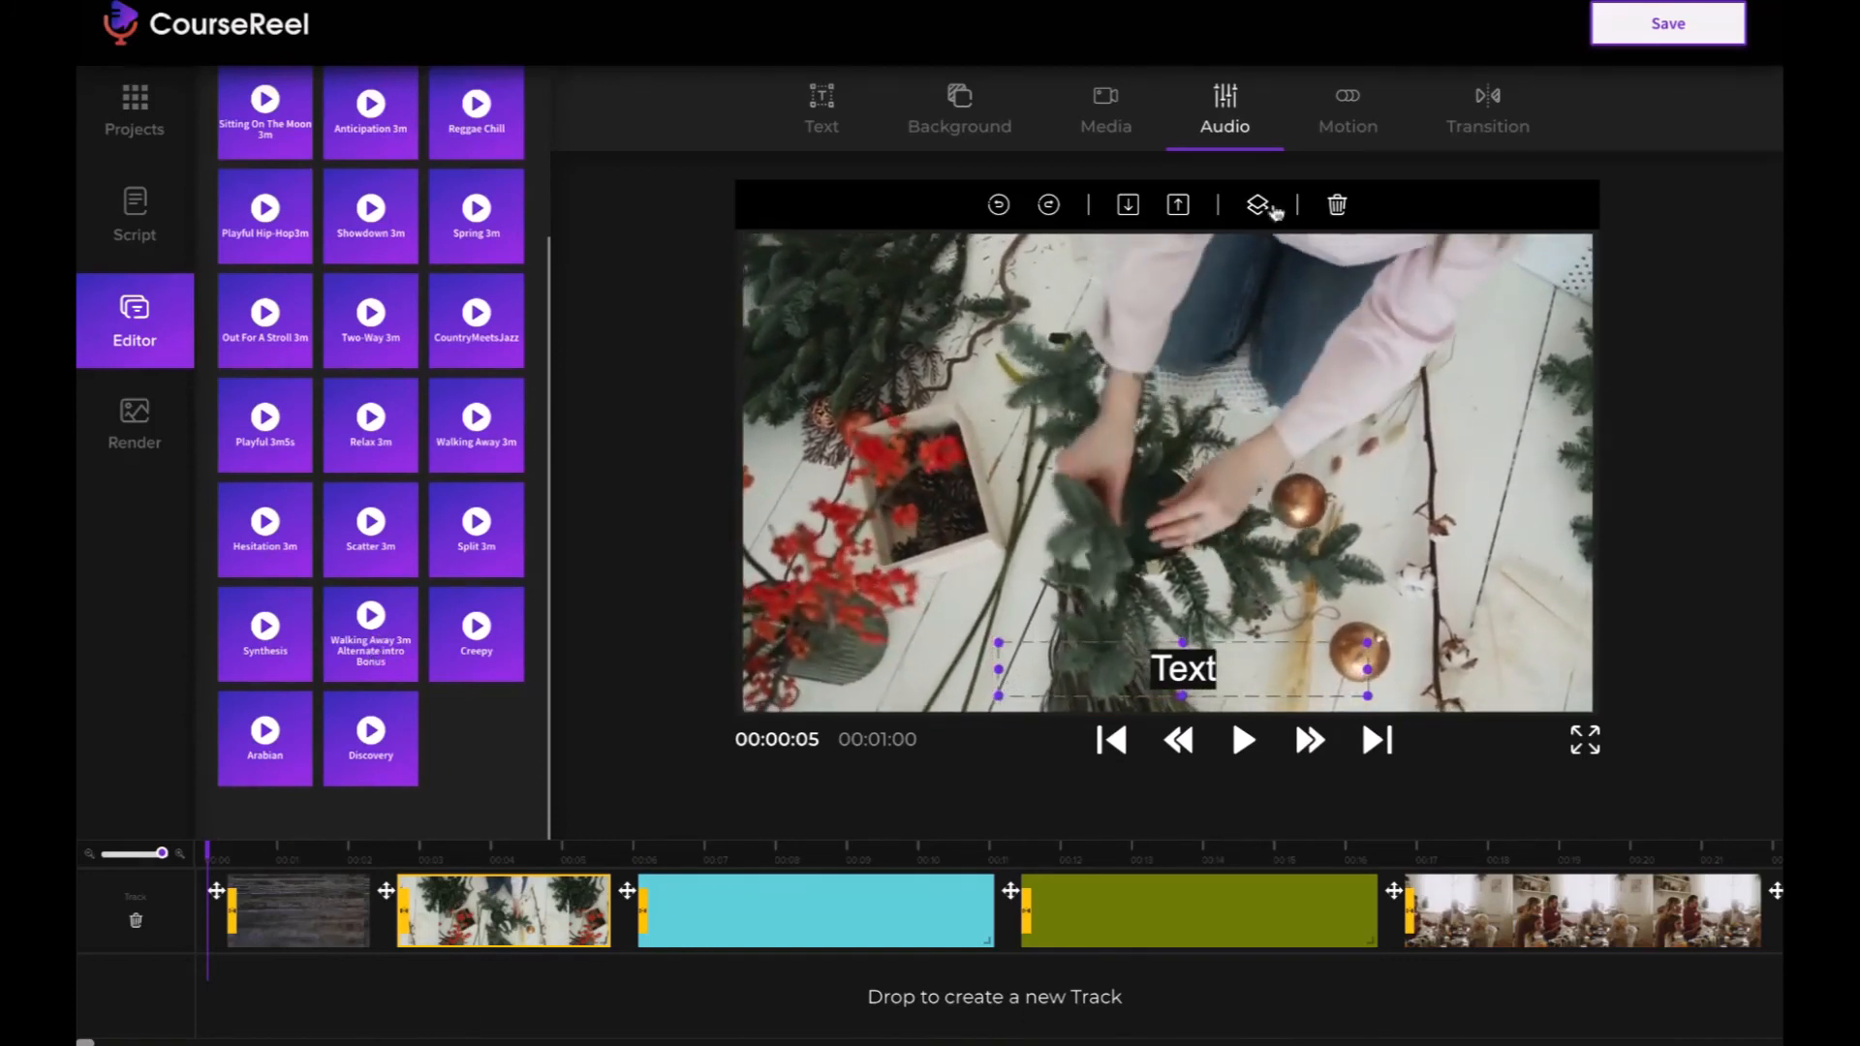
- Examine the available motion effects and transitions, and the slides further along the timeline
left_click(1348, 118)
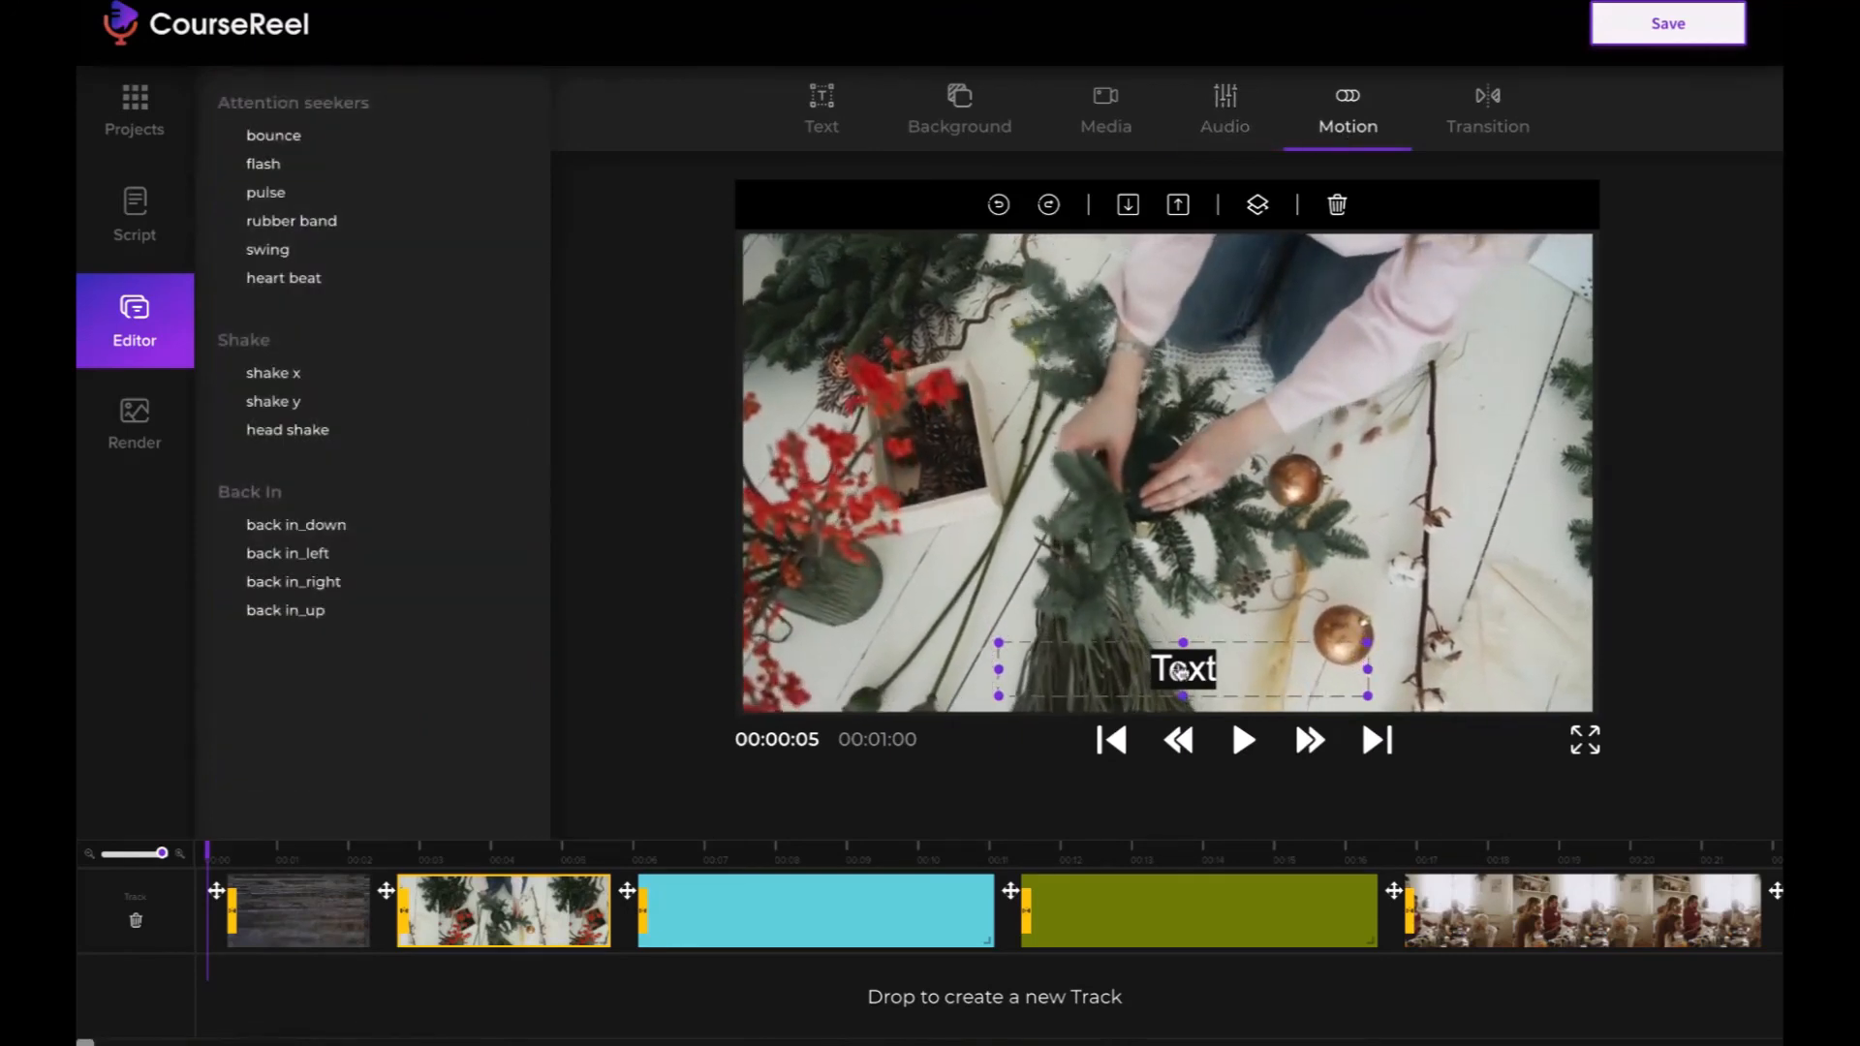
left_click(1488, 127)
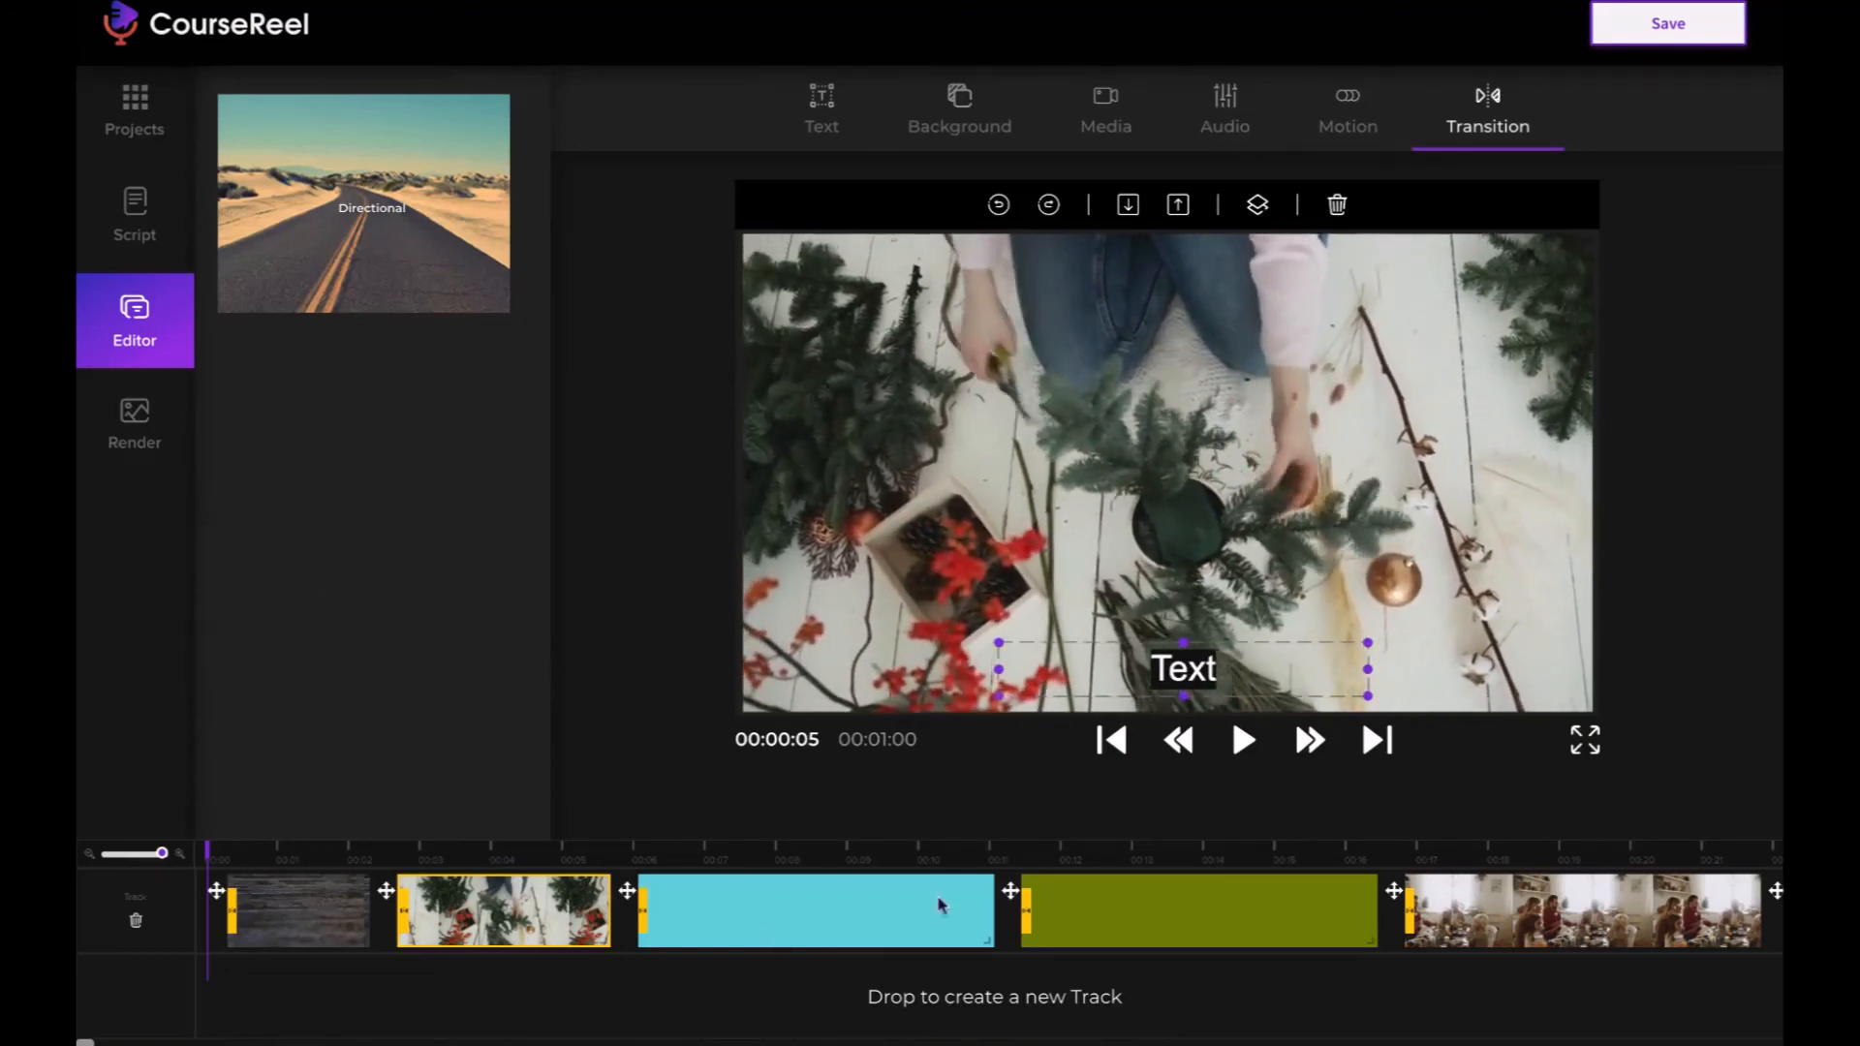
scroll(1436, 895, "right", 5)
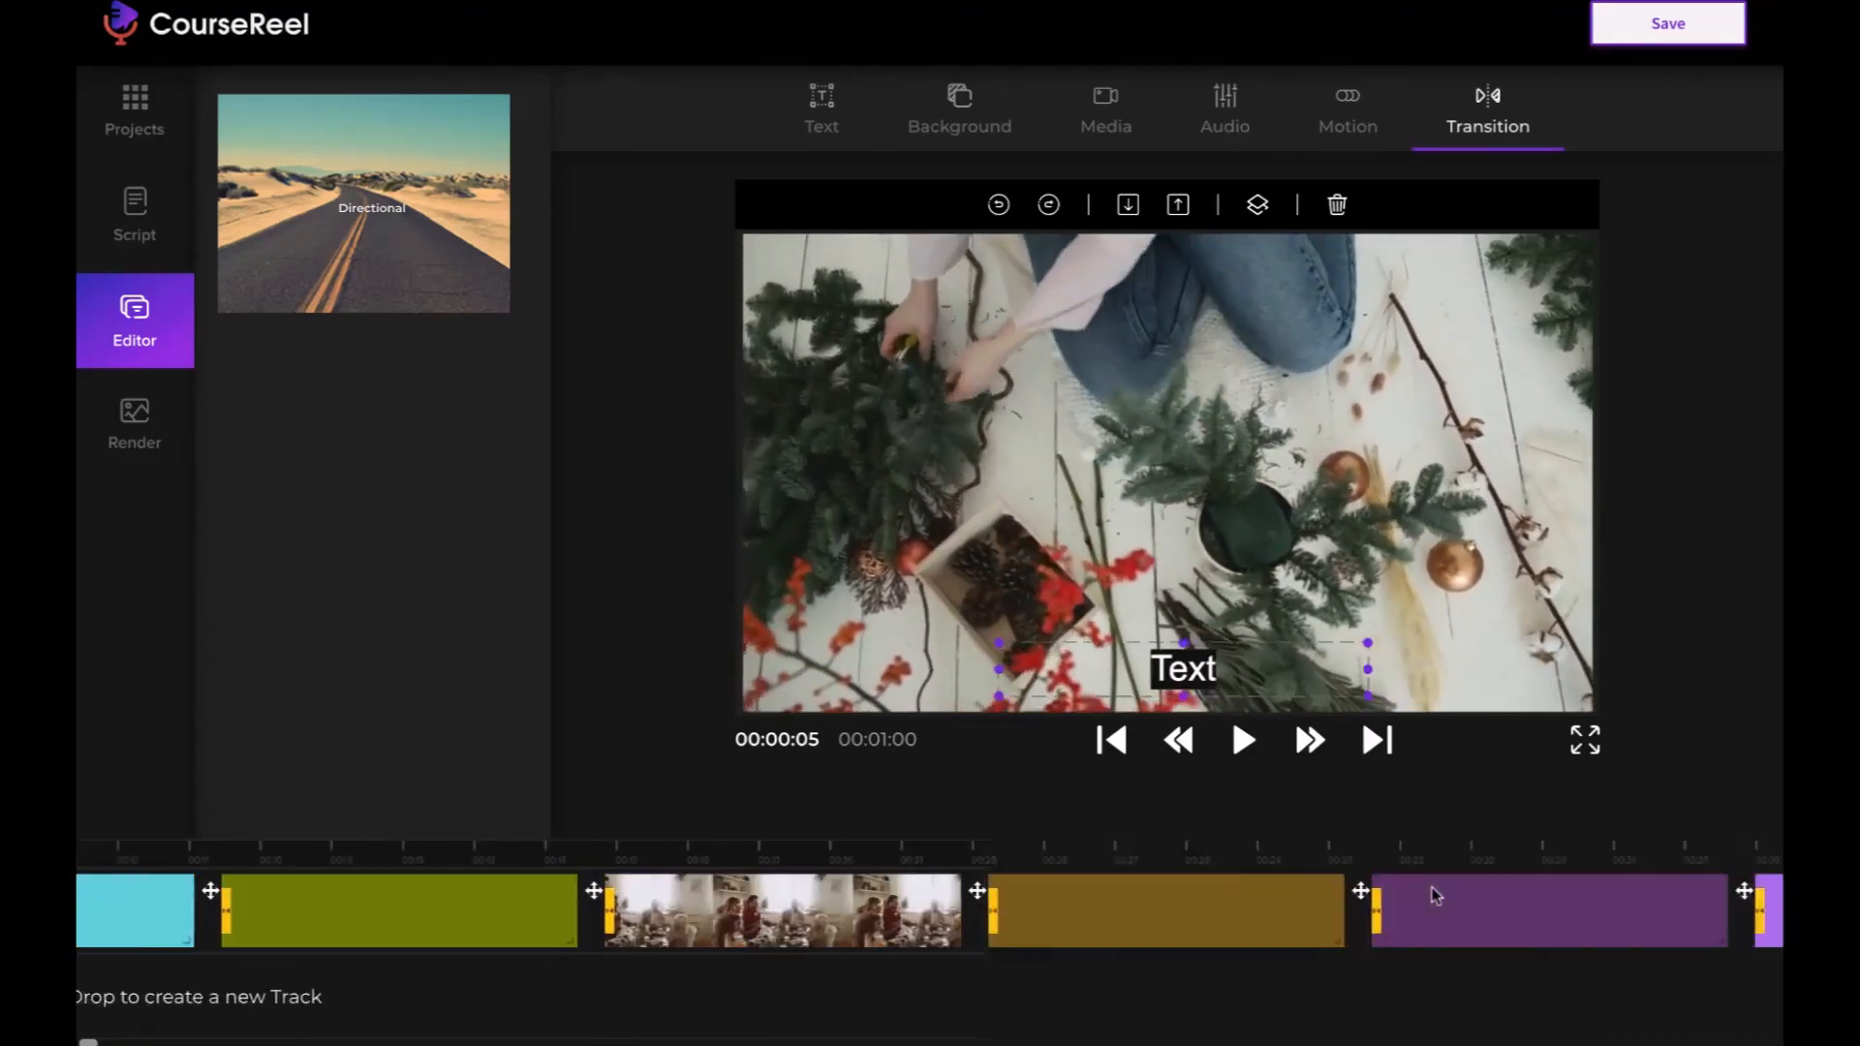
scroll(1436, 895, "left", 5)
- Set the slide text's font colour to purple #7033d5 and its font background to teal #72c4b9
left_click(822, 108)
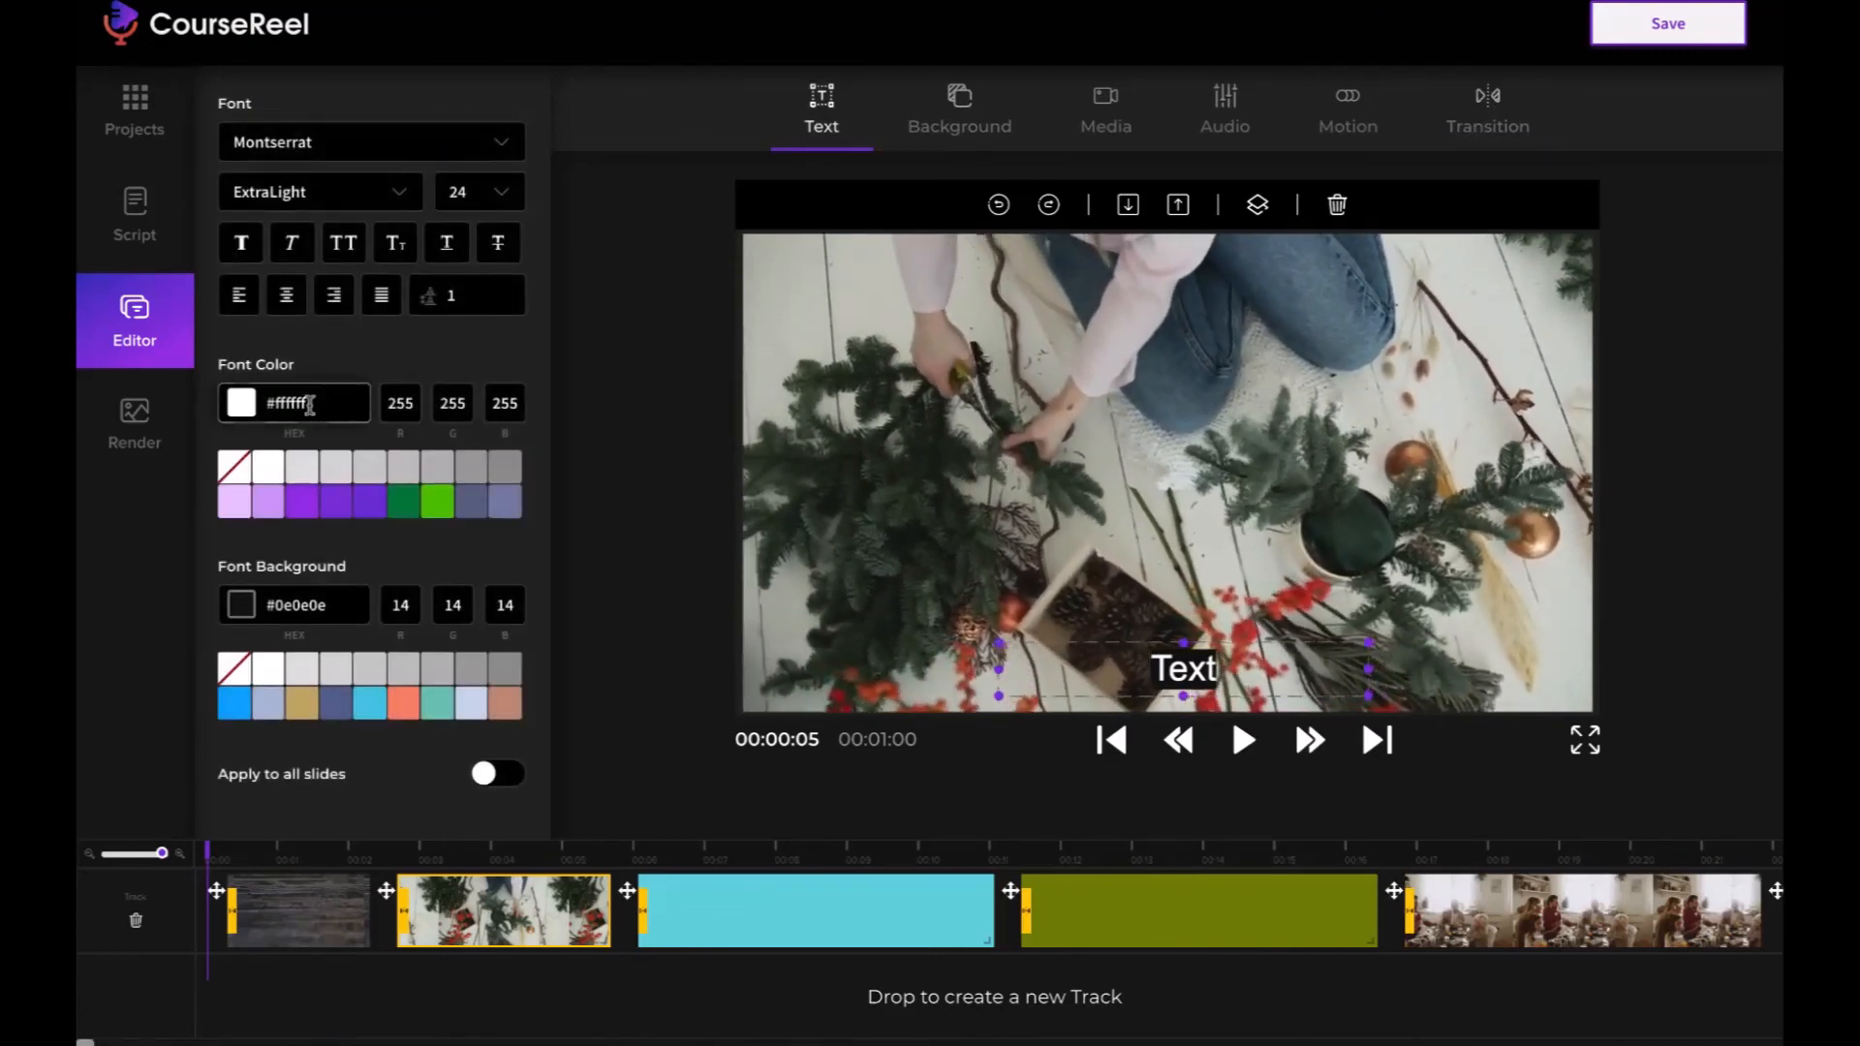
left_click(341, 477)
left_click(337, 508)
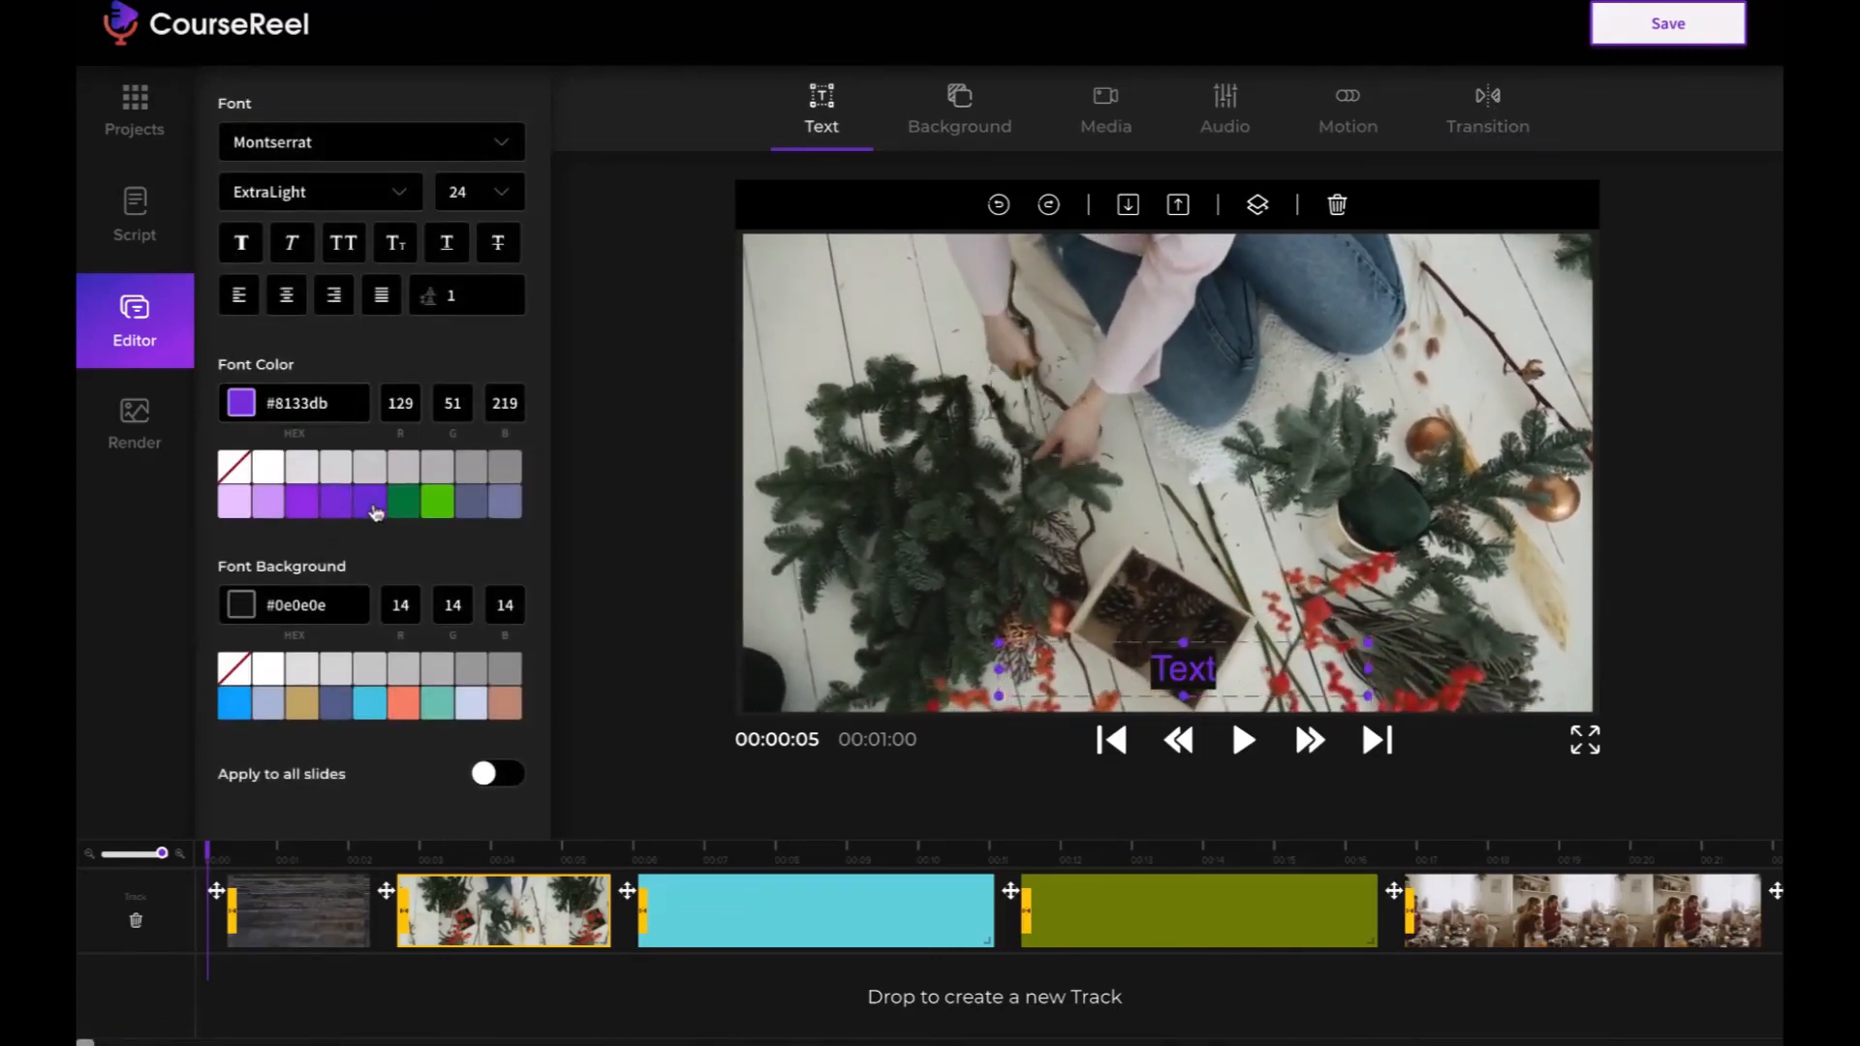
left_click(374, 508)
left_click(440, 706)
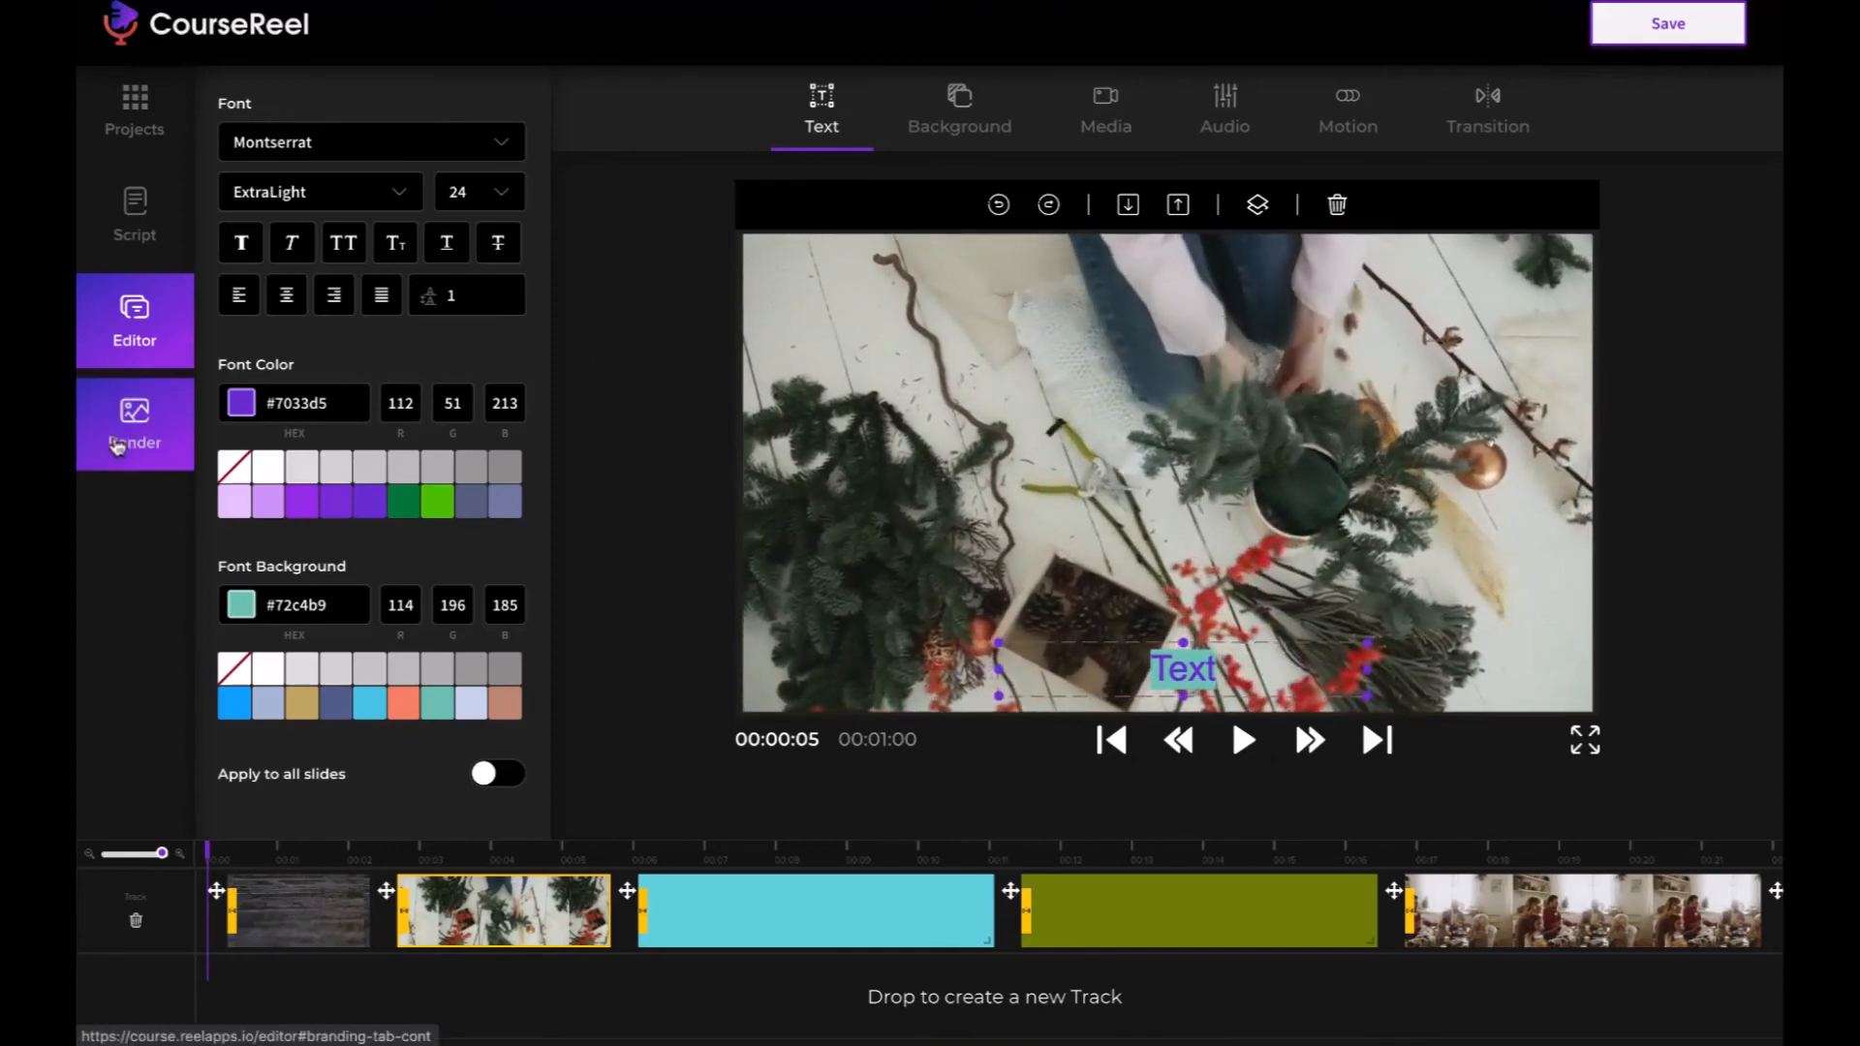
- Open the project's render settings
left_click(171, 445)
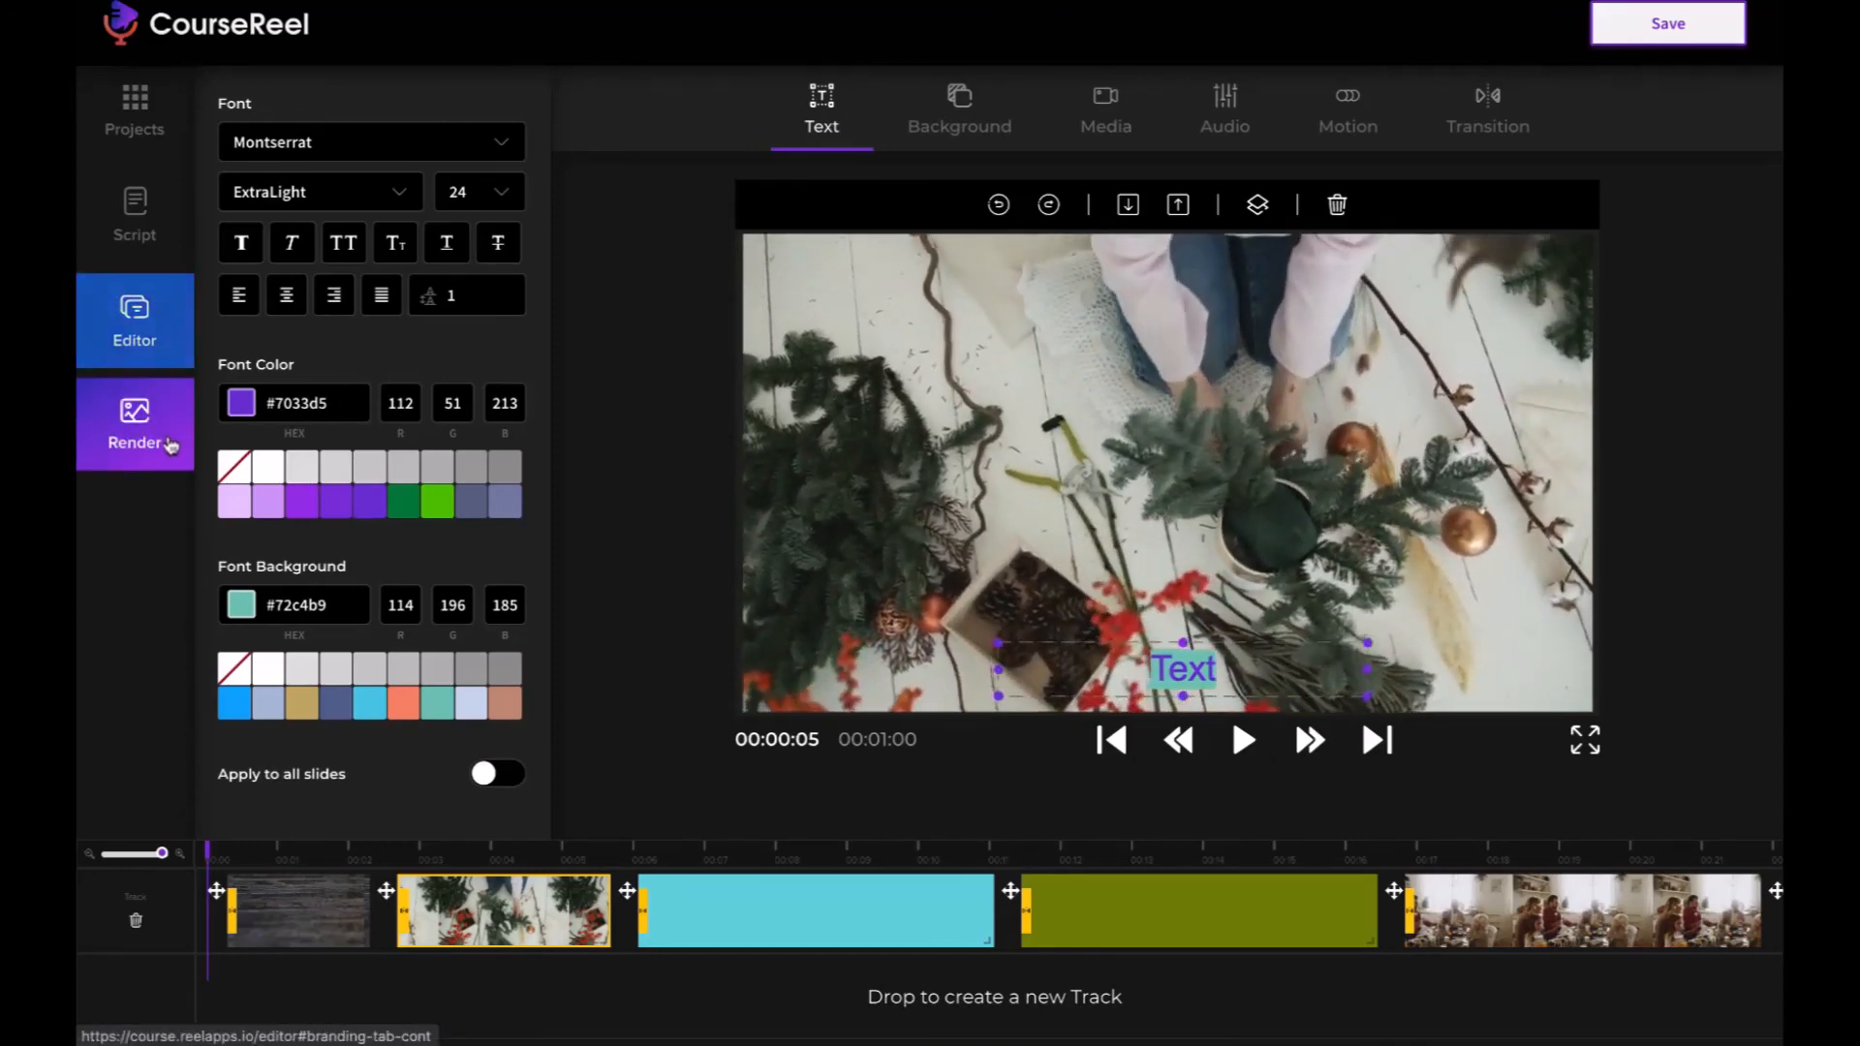